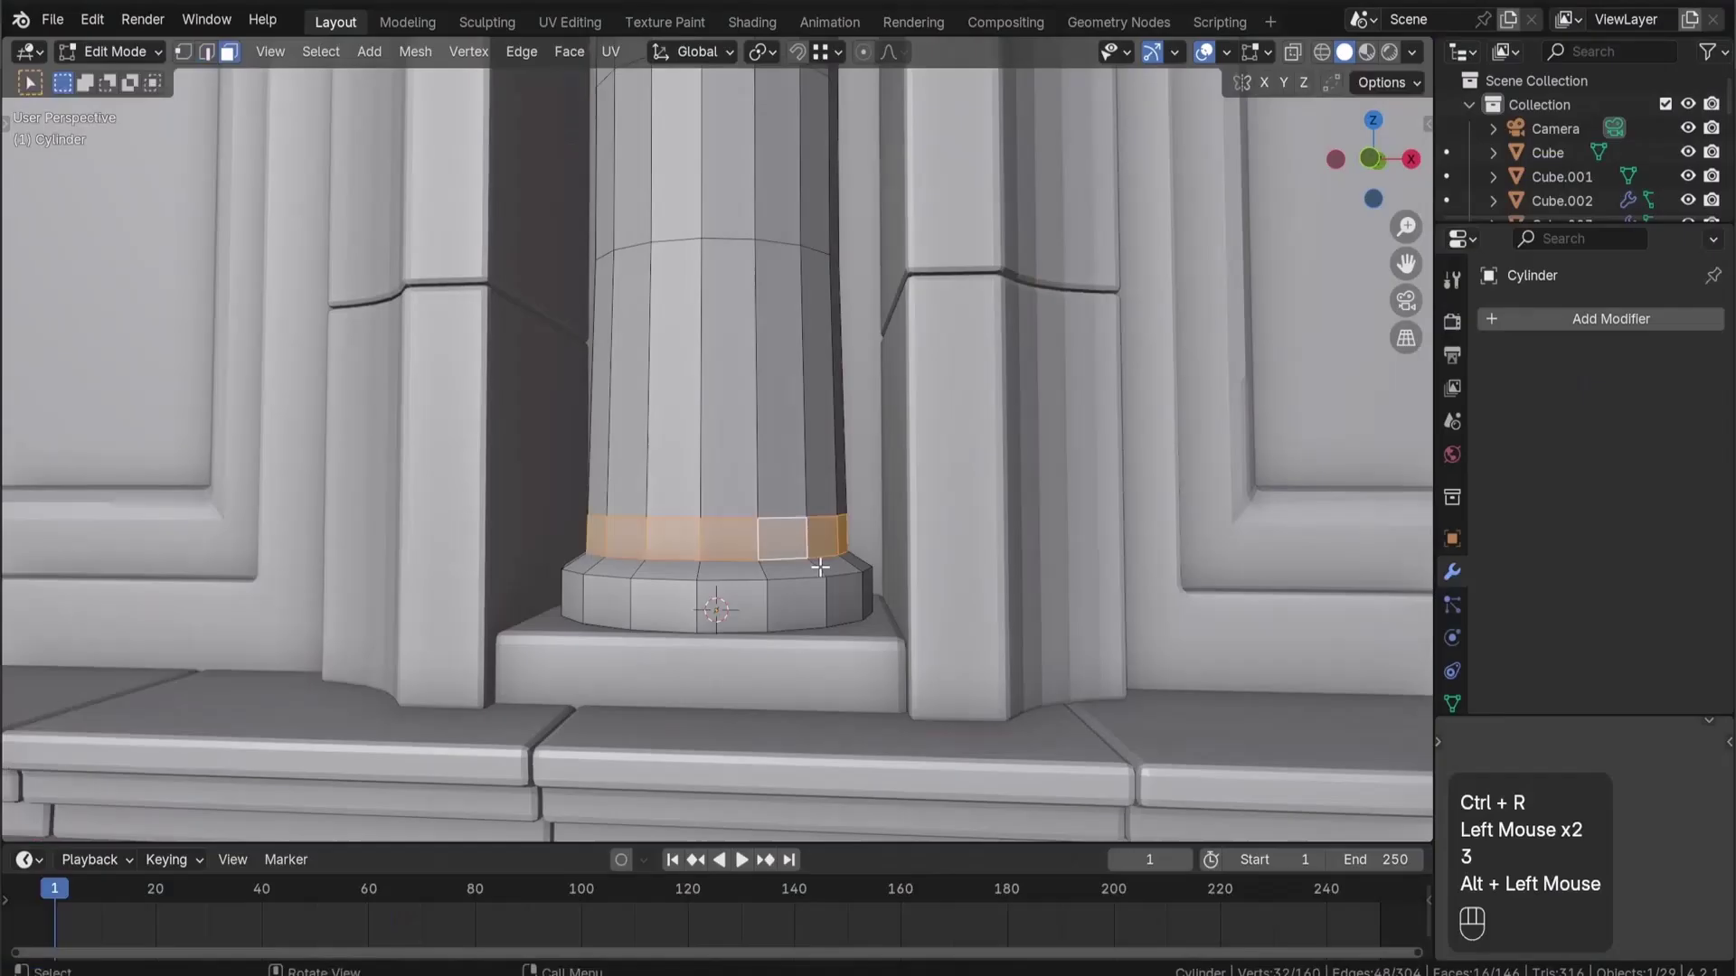
Scale the selected face loop at the column's base along the Z axis
key(s)
key(z)
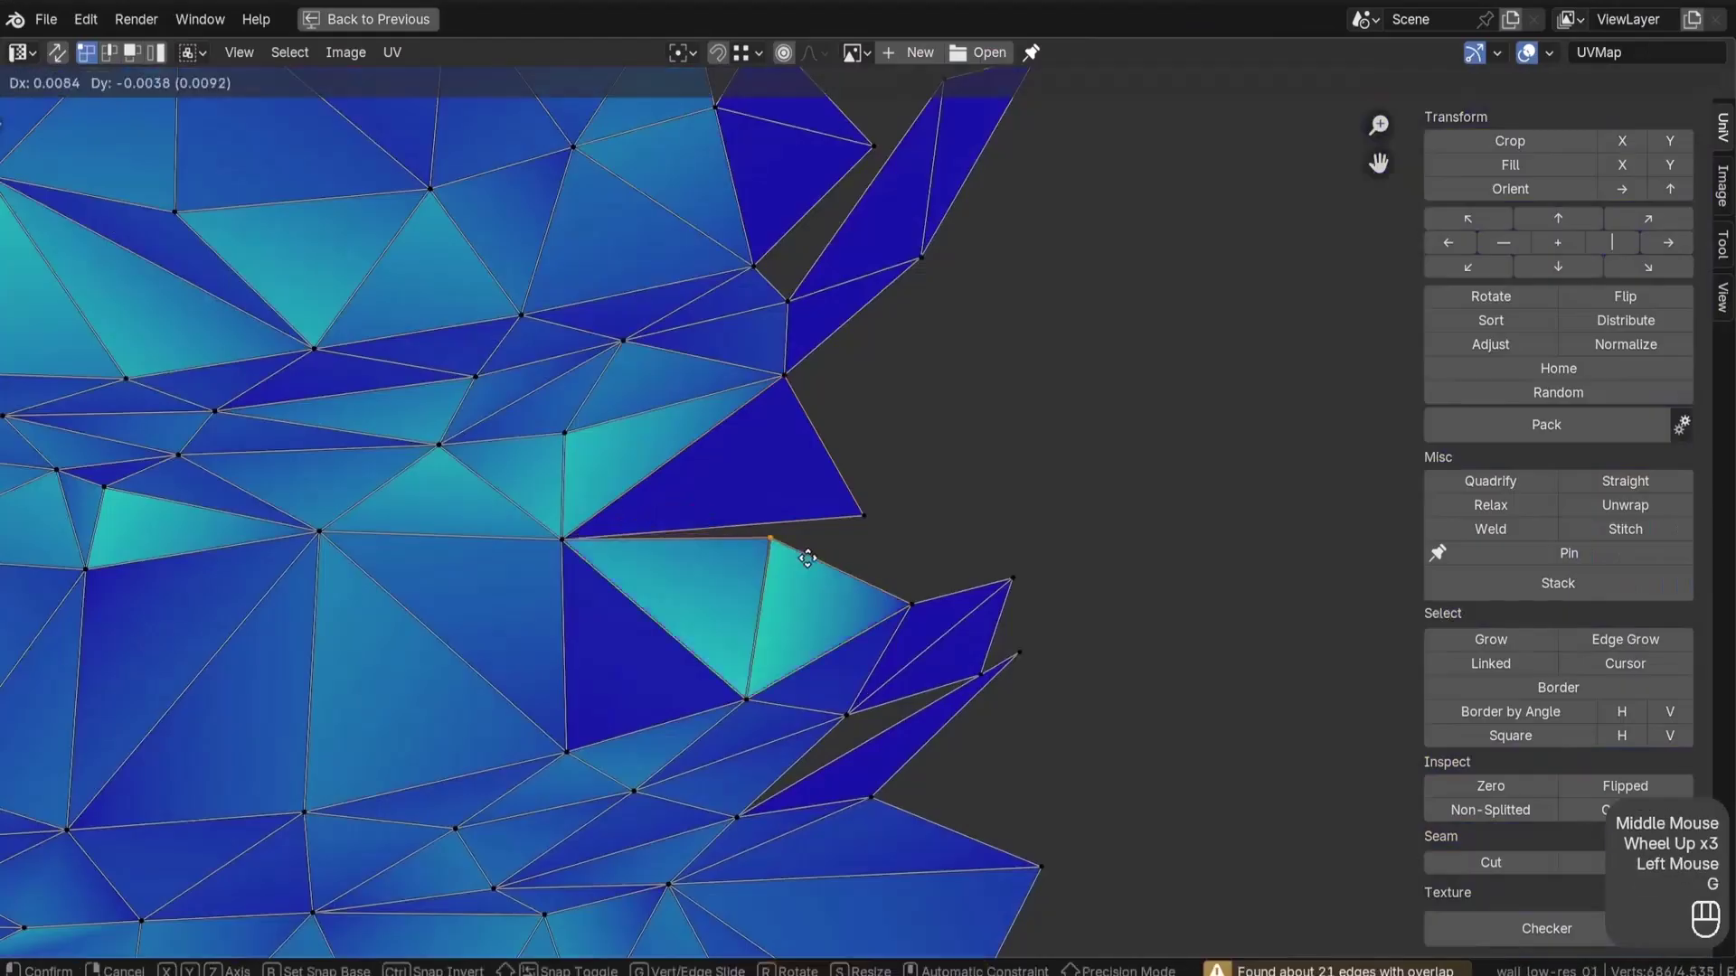
Reposition the selected UV vertex at the outer edge of the wall's UV island
click(846, 533)
scroll(848, 530, down, 3)
middle_drag(848, 530, 761, 573)
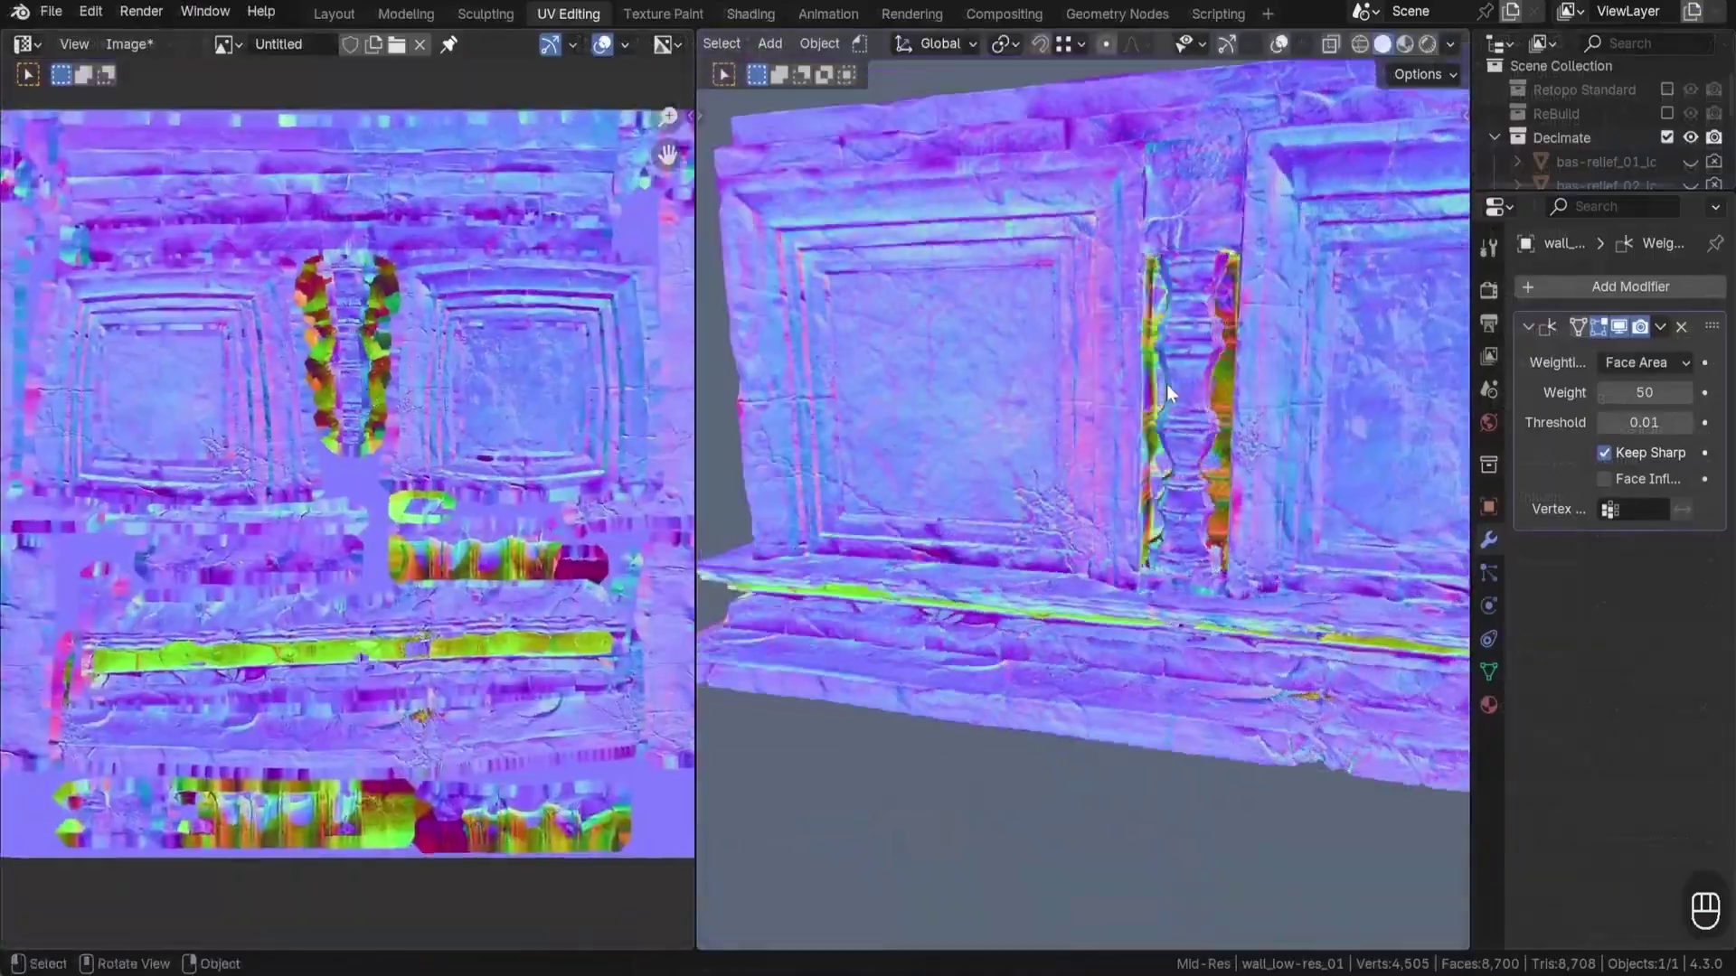
scroll(1167, 383, up, 2)
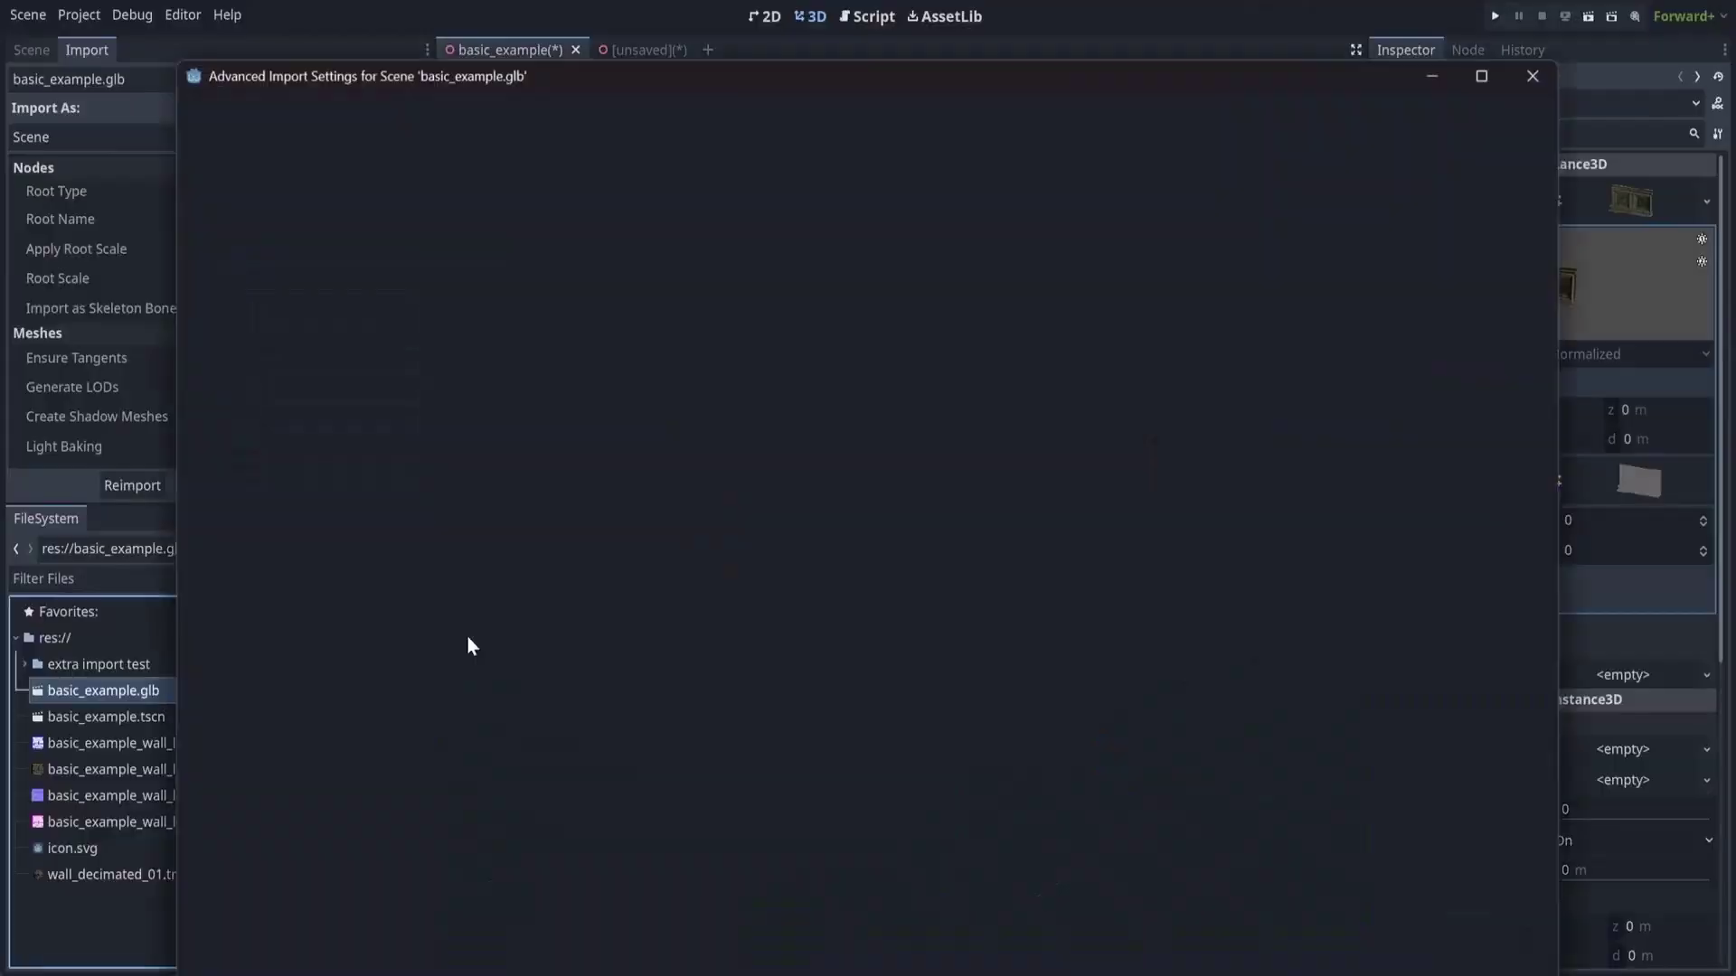
Switch to Godot and make Material in basic_example.glb's advanced import settings use an external file, choosing that file
click(331, 140)
click(239, 174)
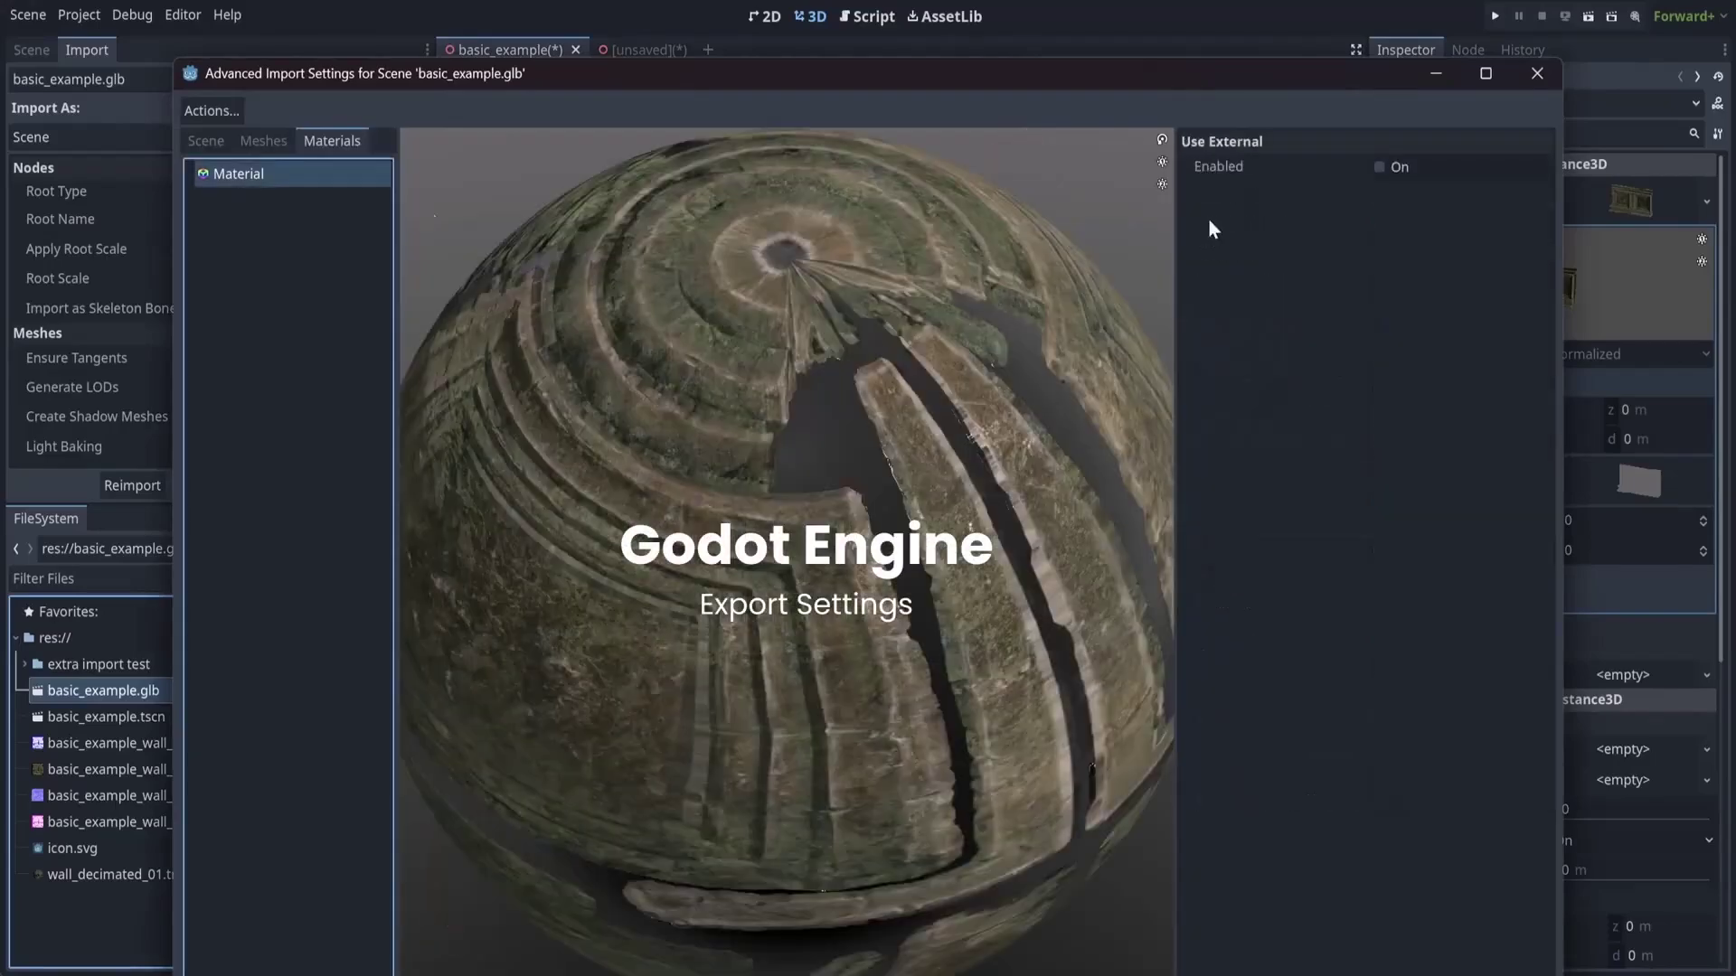
click(1391, 170)
click(1537, 199)
double_click(745, 425)
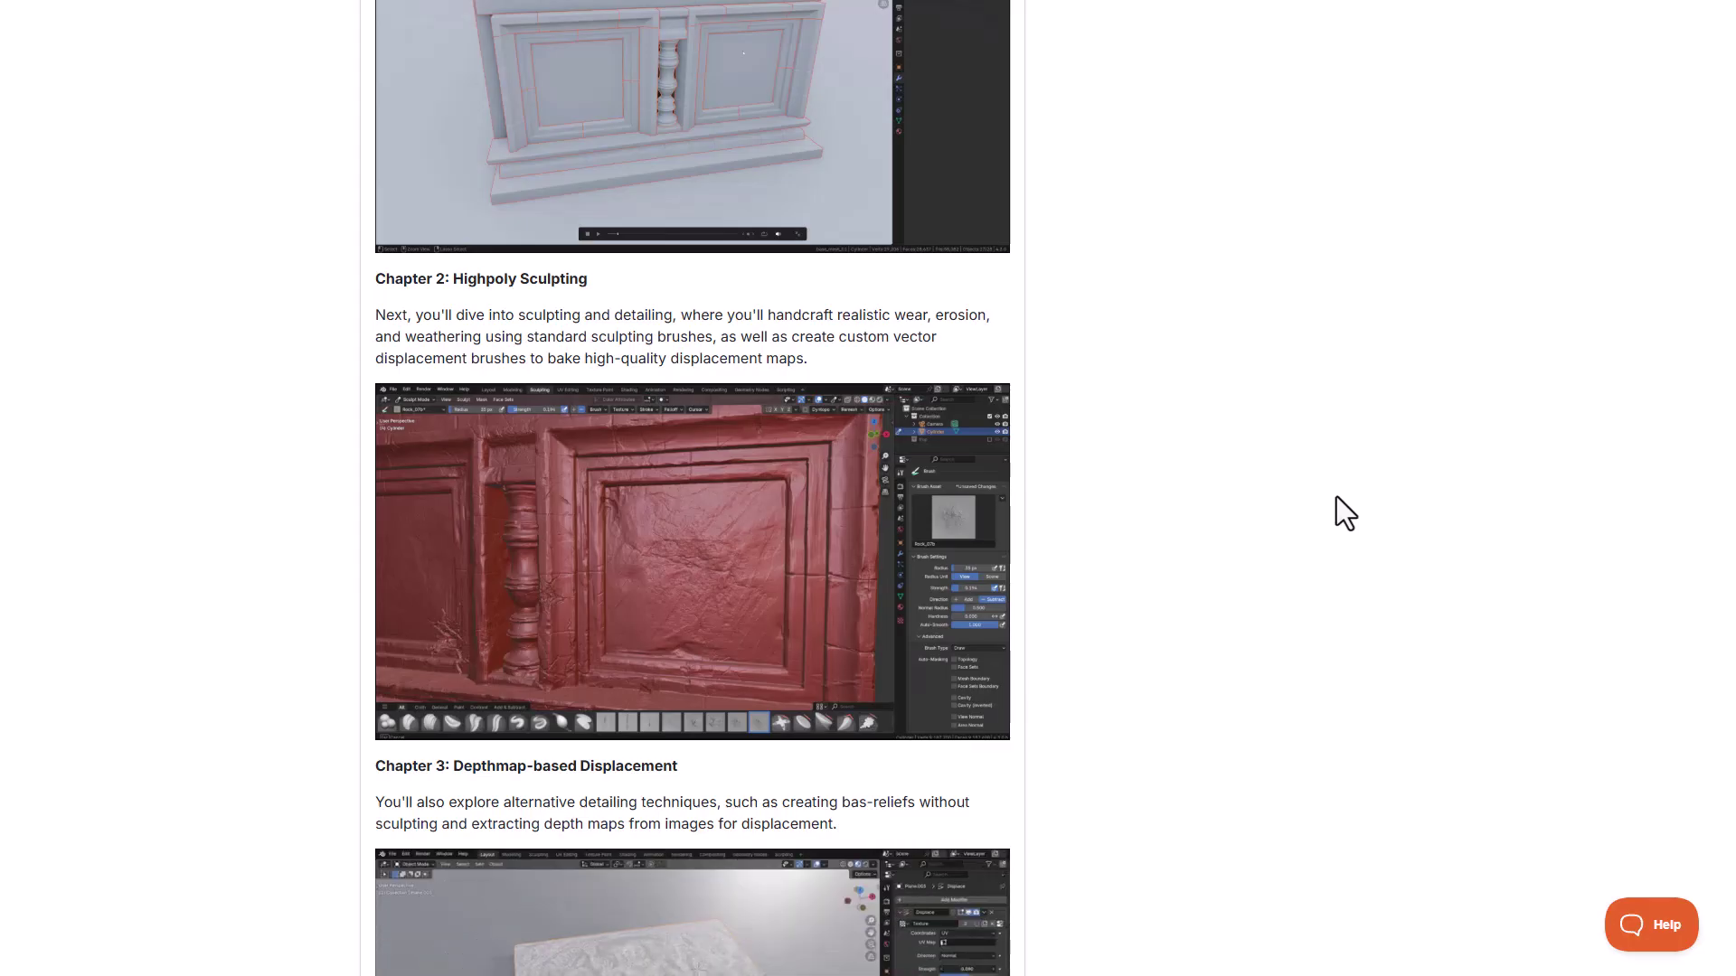
Read the chapter descriptions on the course's product page, from Highpoly Sculpting onward
scroll(1336, 496, down, 14)
scroll(1336, 497, down, 9)
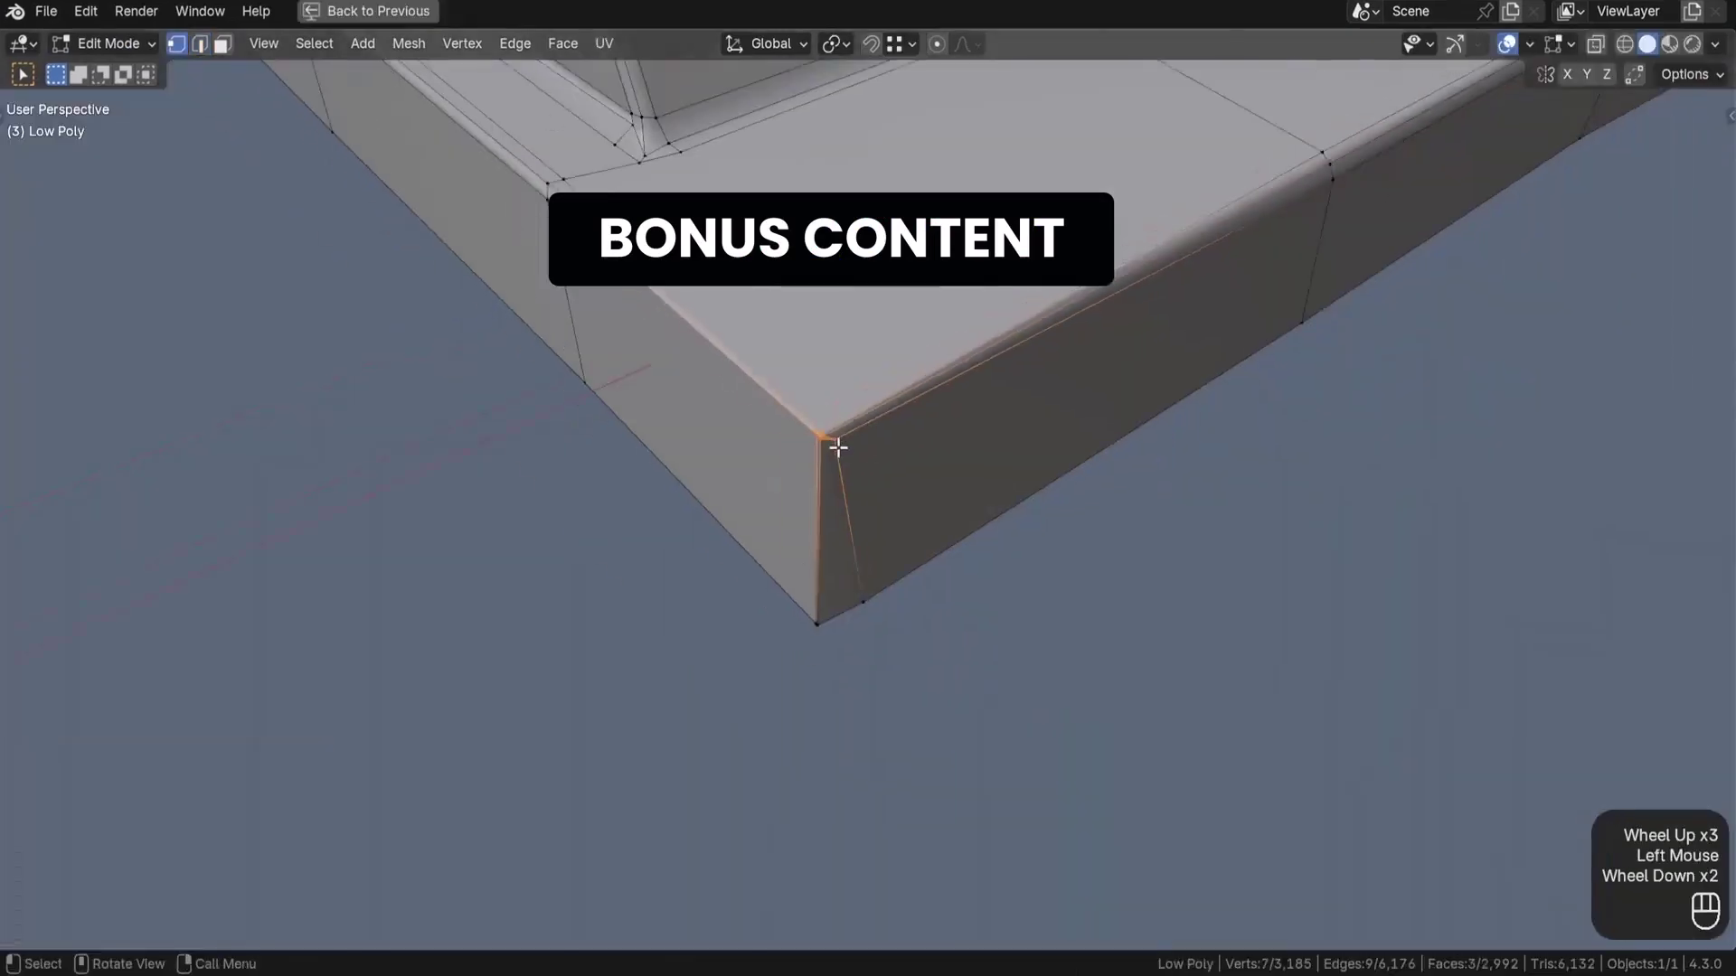
Extrude the long lower border edge of the retopology mesh downward across the wall panel
scroll(837, 445, down, 4)
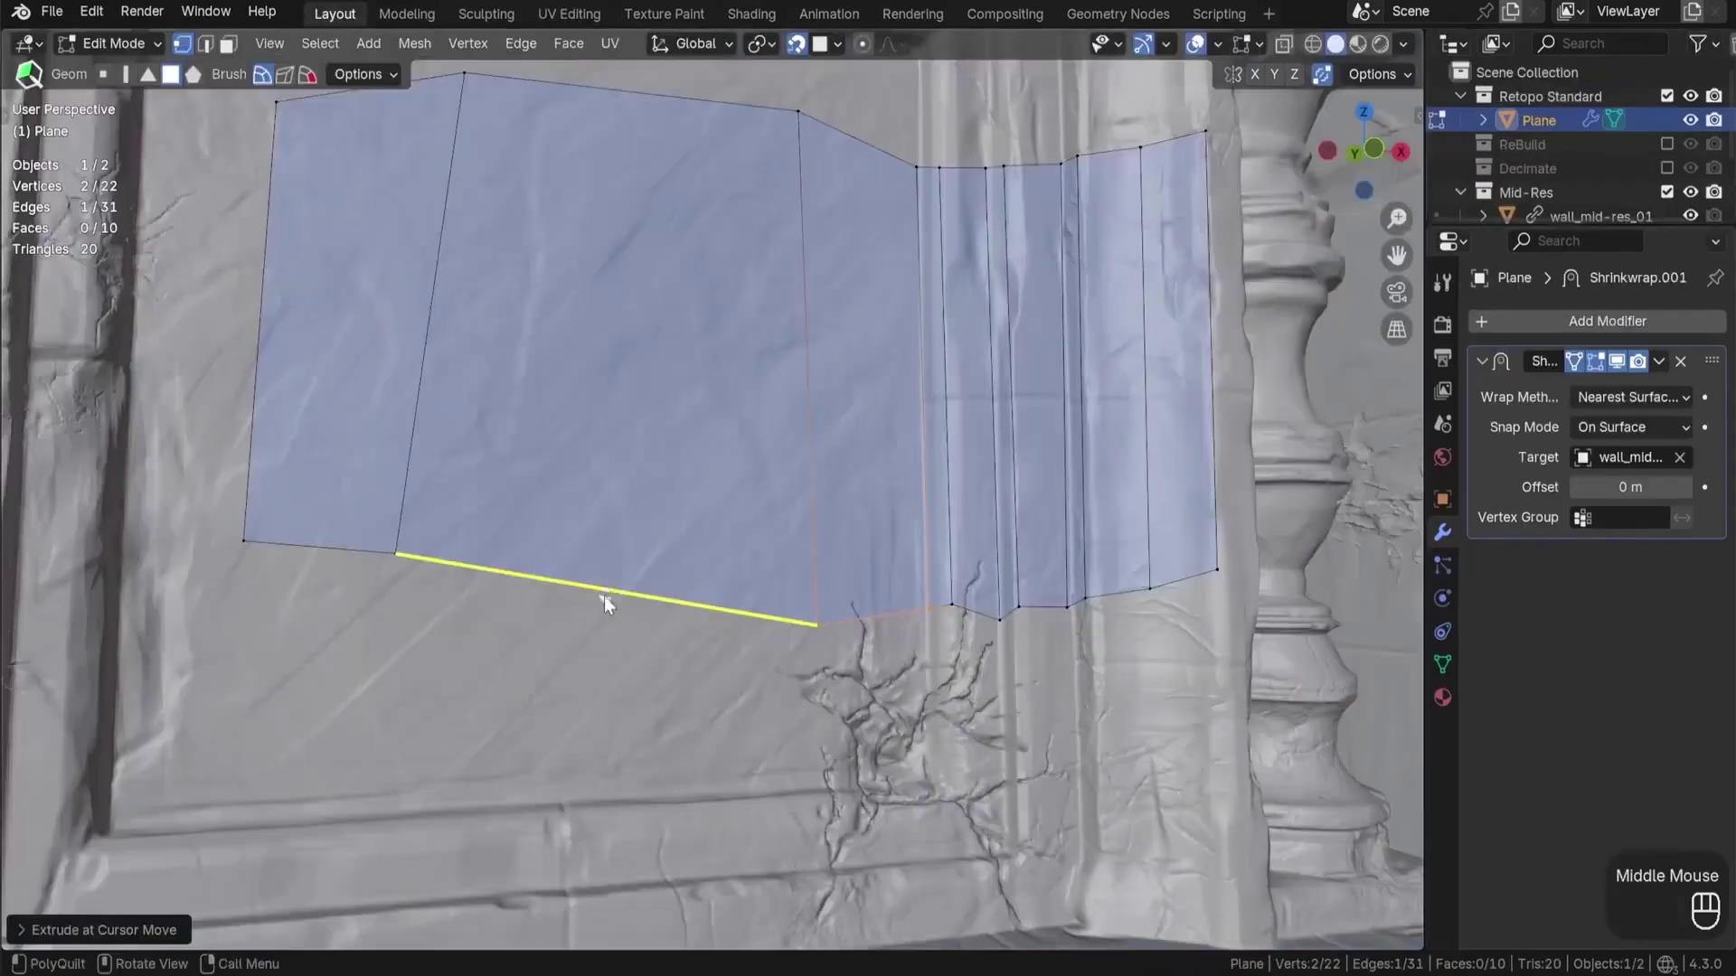
drag(604, 595, 610, 702)
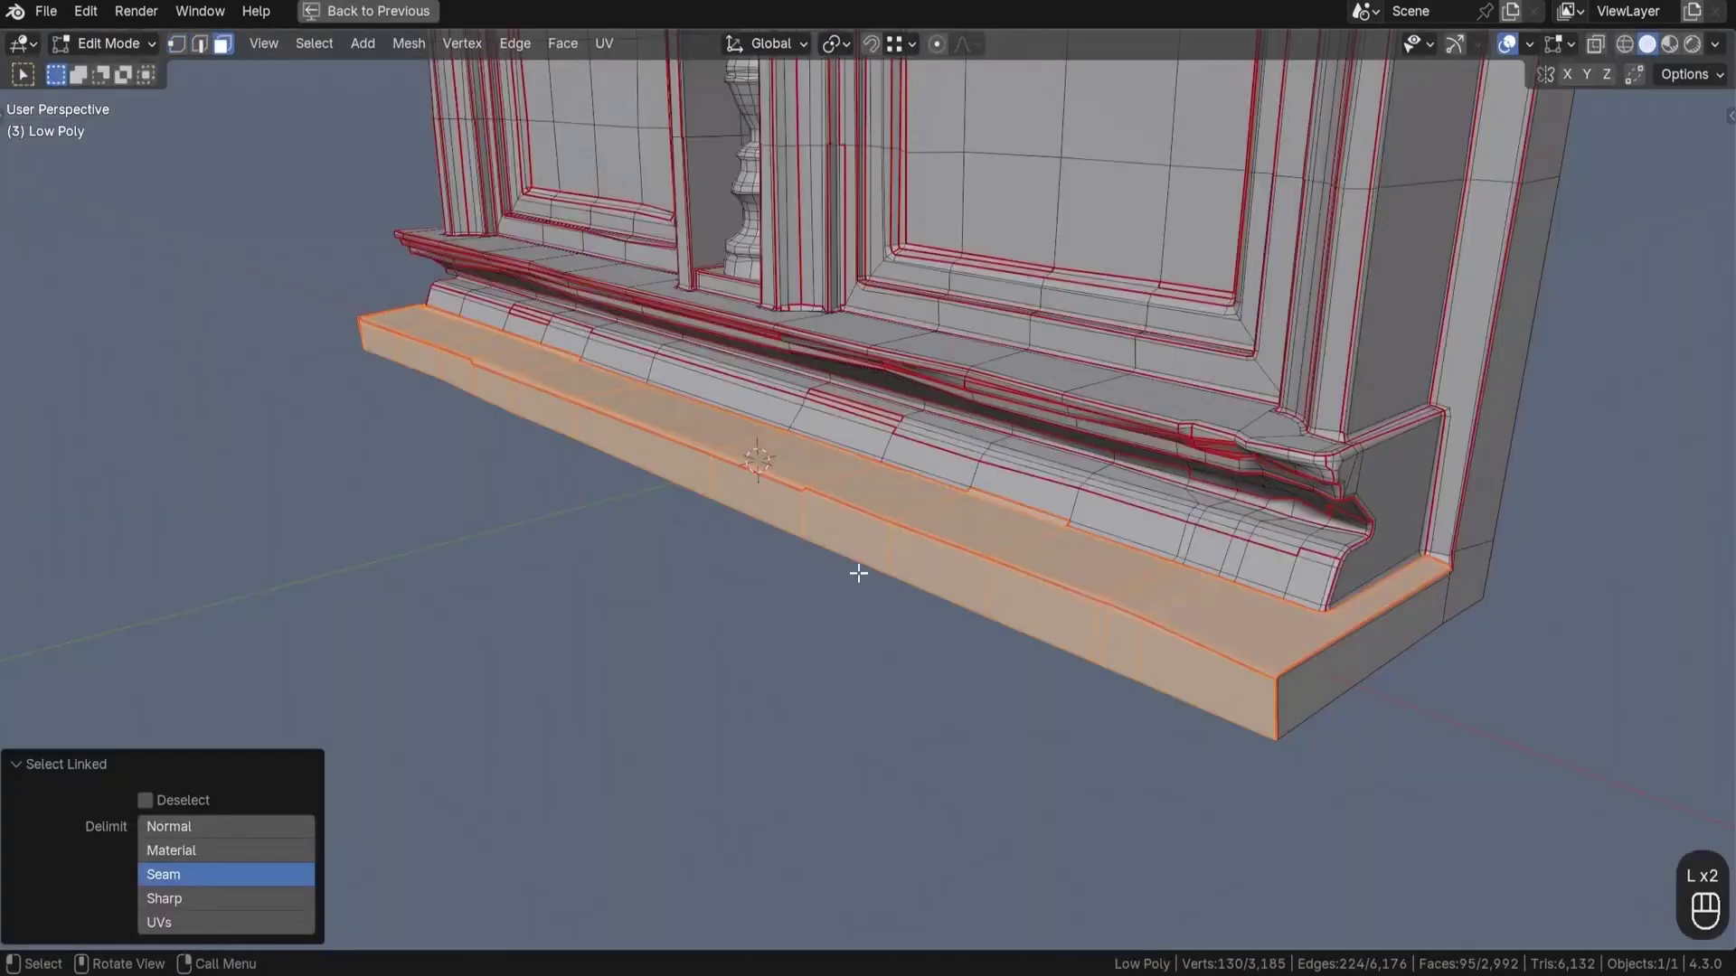
scroll(681, 518, up, 5)
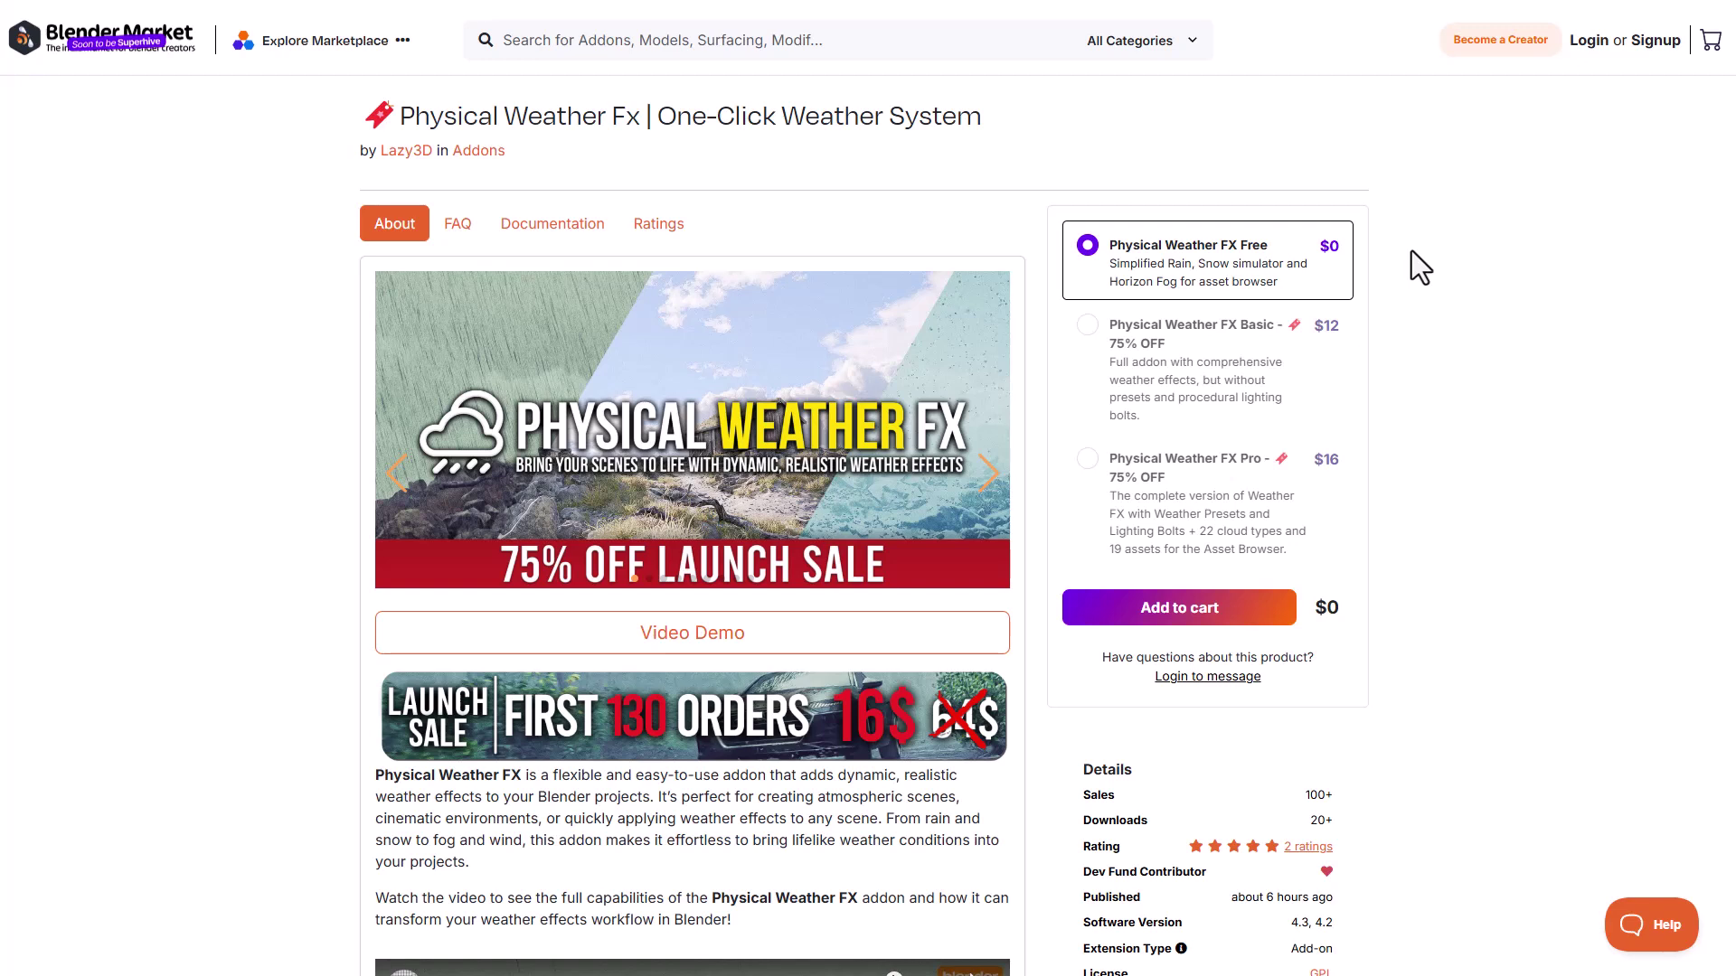
Read the Physical Weather FX product page, covering the add-on's description and key features
scroll(1412, 252, down, 3)
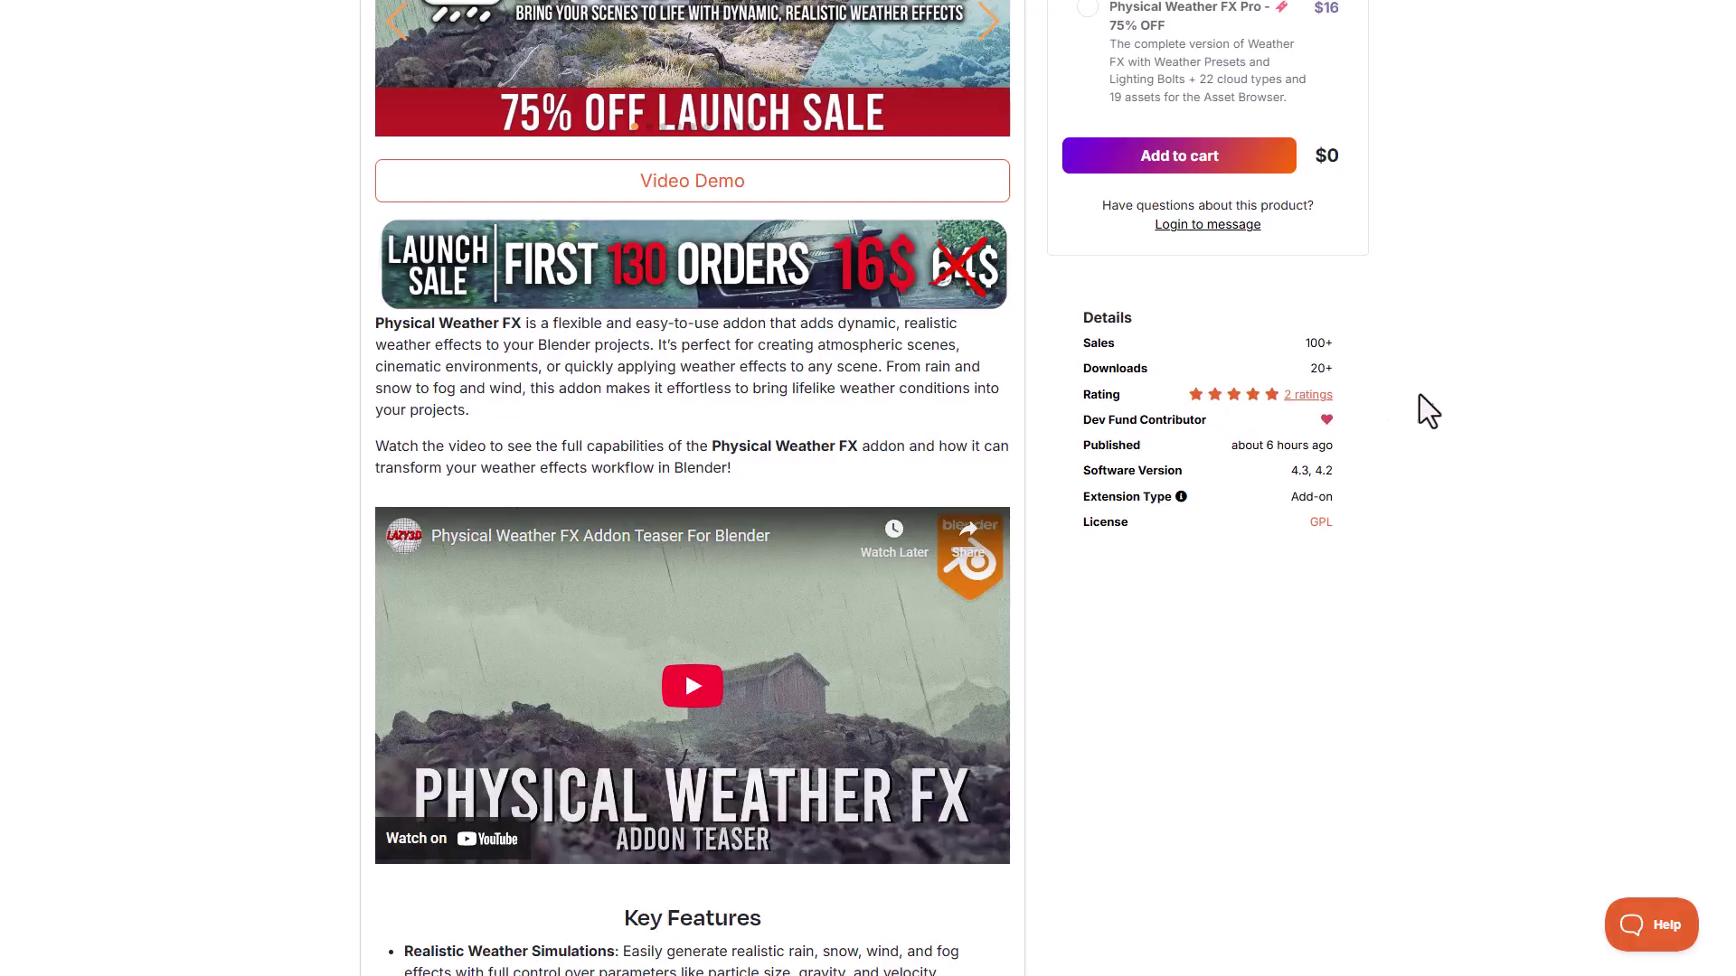
scroll(1458, 384, down, 7)
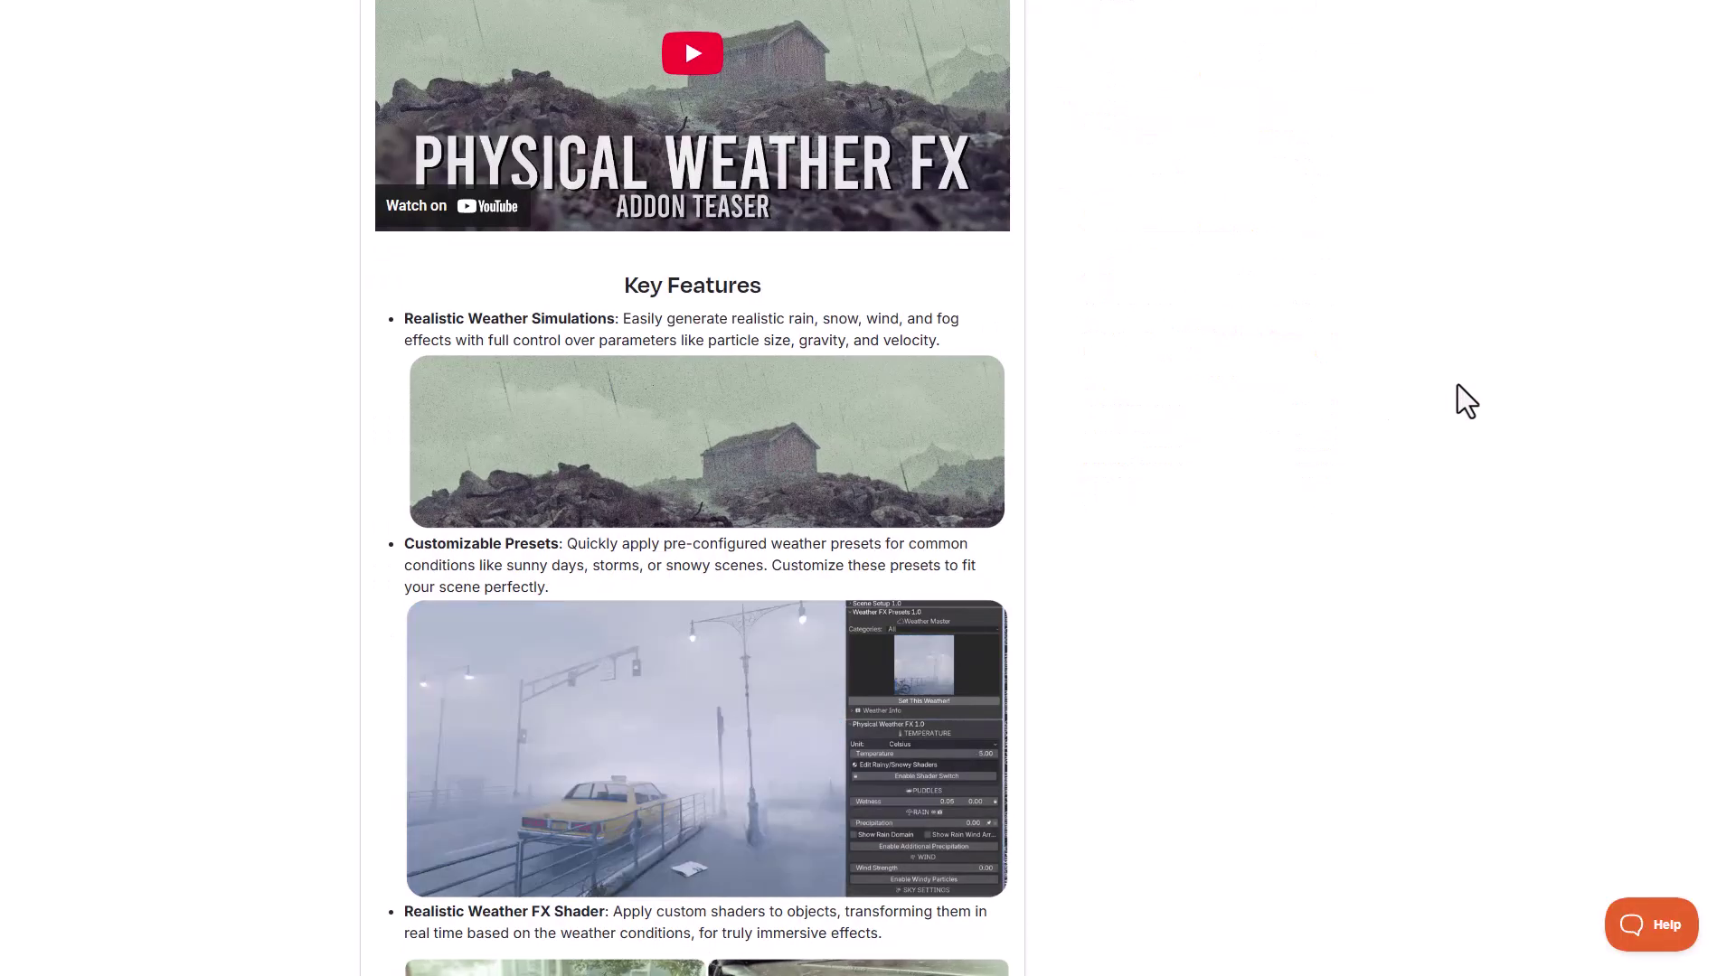
scroll(1456, 385, down, 3)
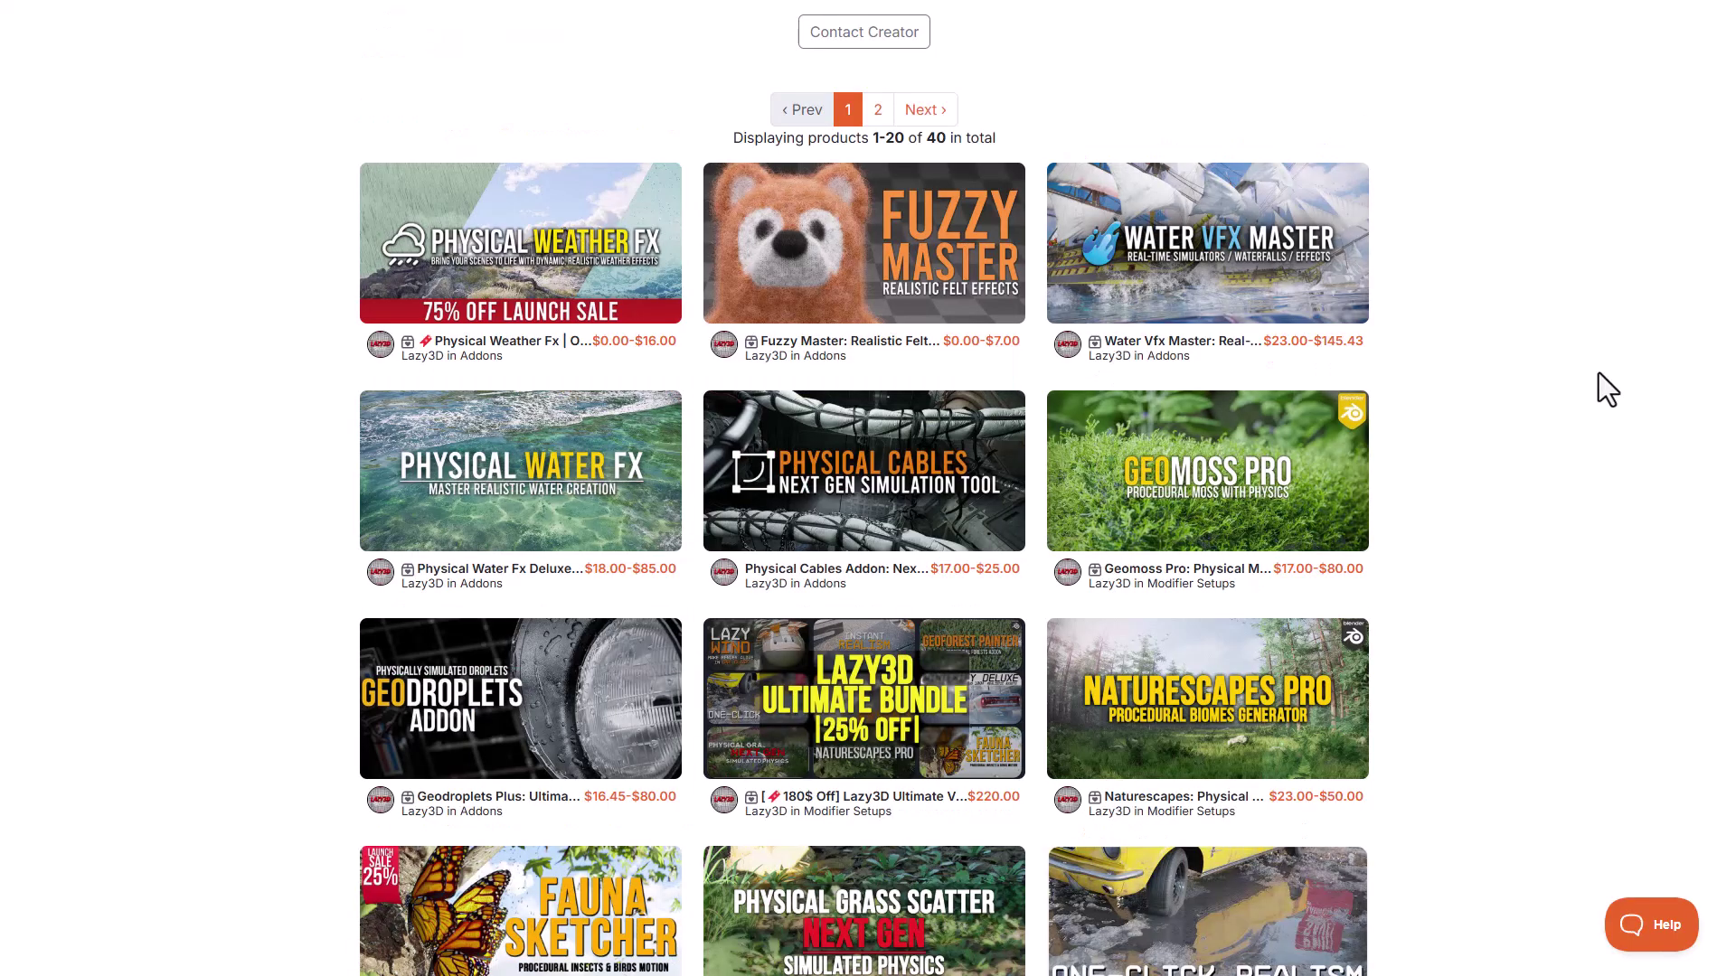
Browse the product listings on Lazy3D's creator page
scroll(1599, 372, down, 6)
scroll(1599, 373, down, 3)
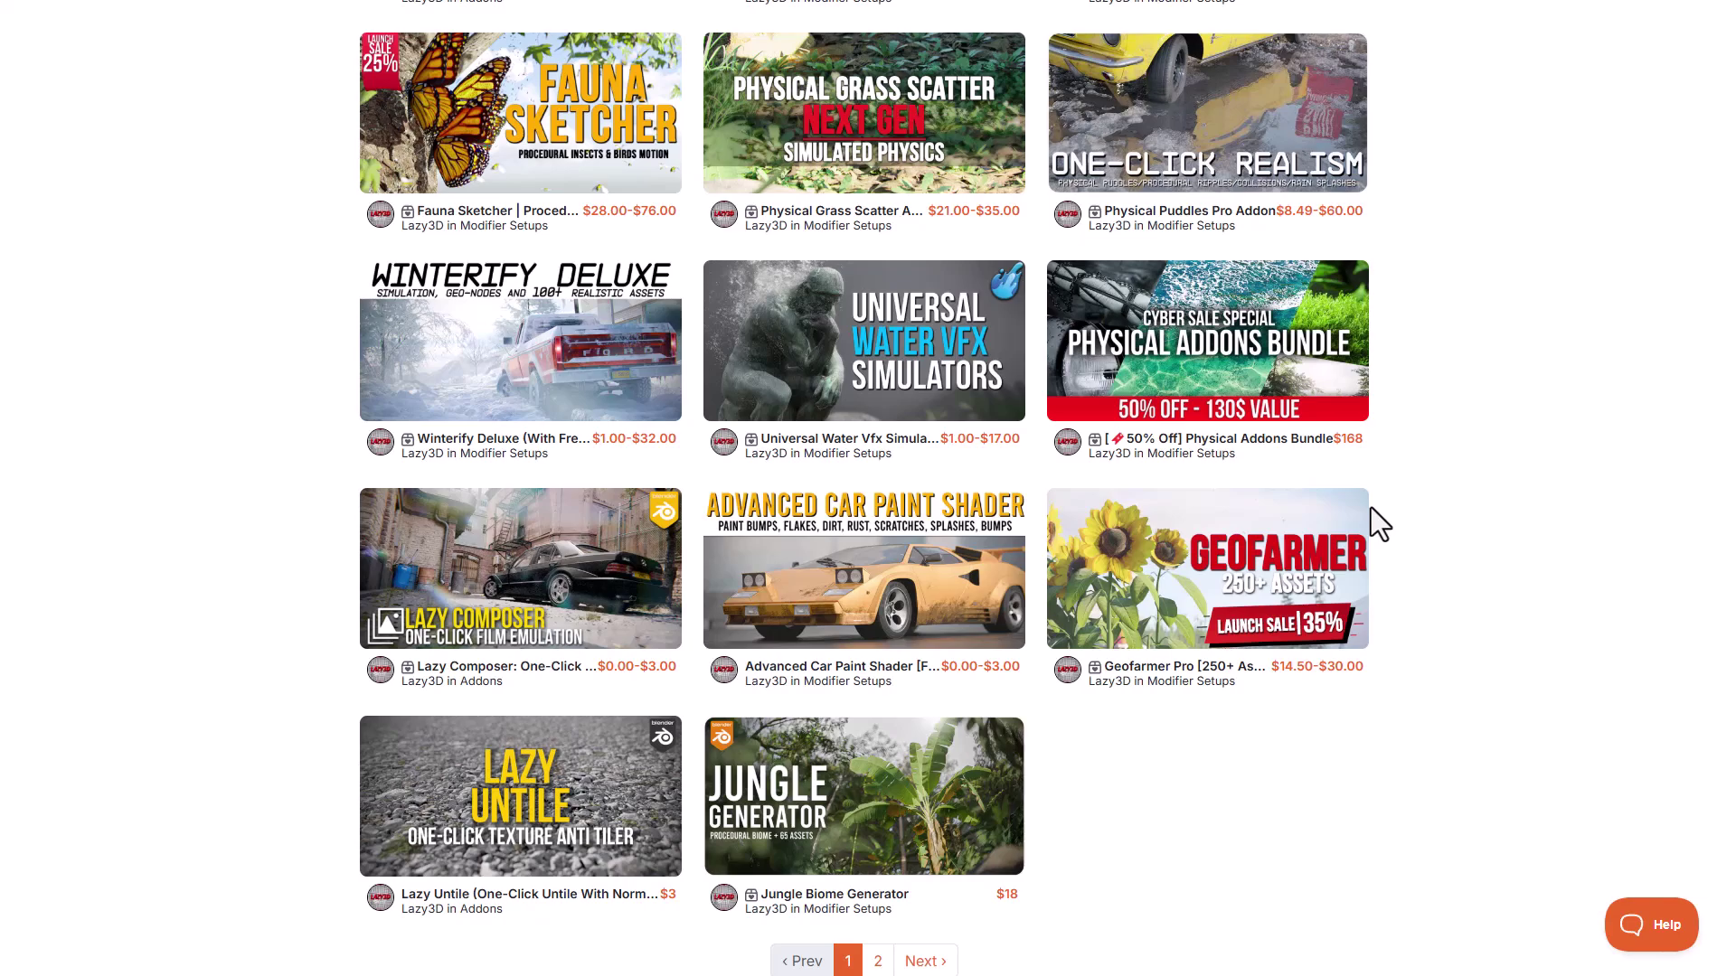
scroll(1371, 507, up, 3)
scroll(385, 491, up, 3)
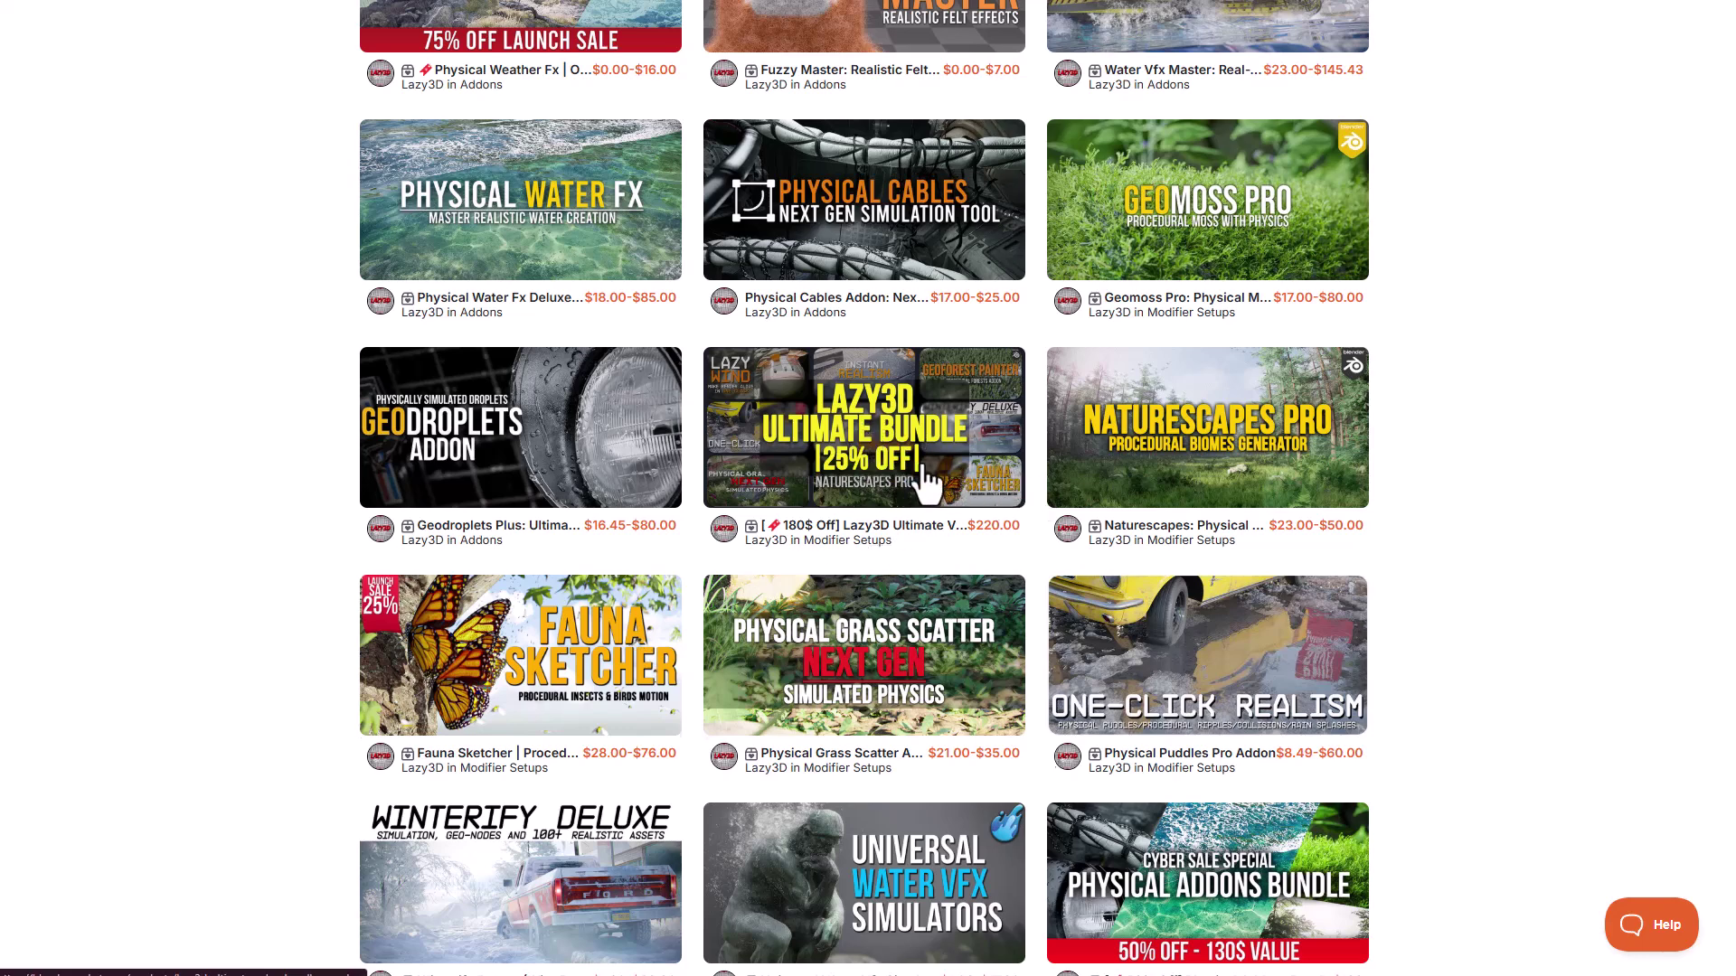
scroll(927, 479, up, 2)
scroll(1155, 516, down, 1)
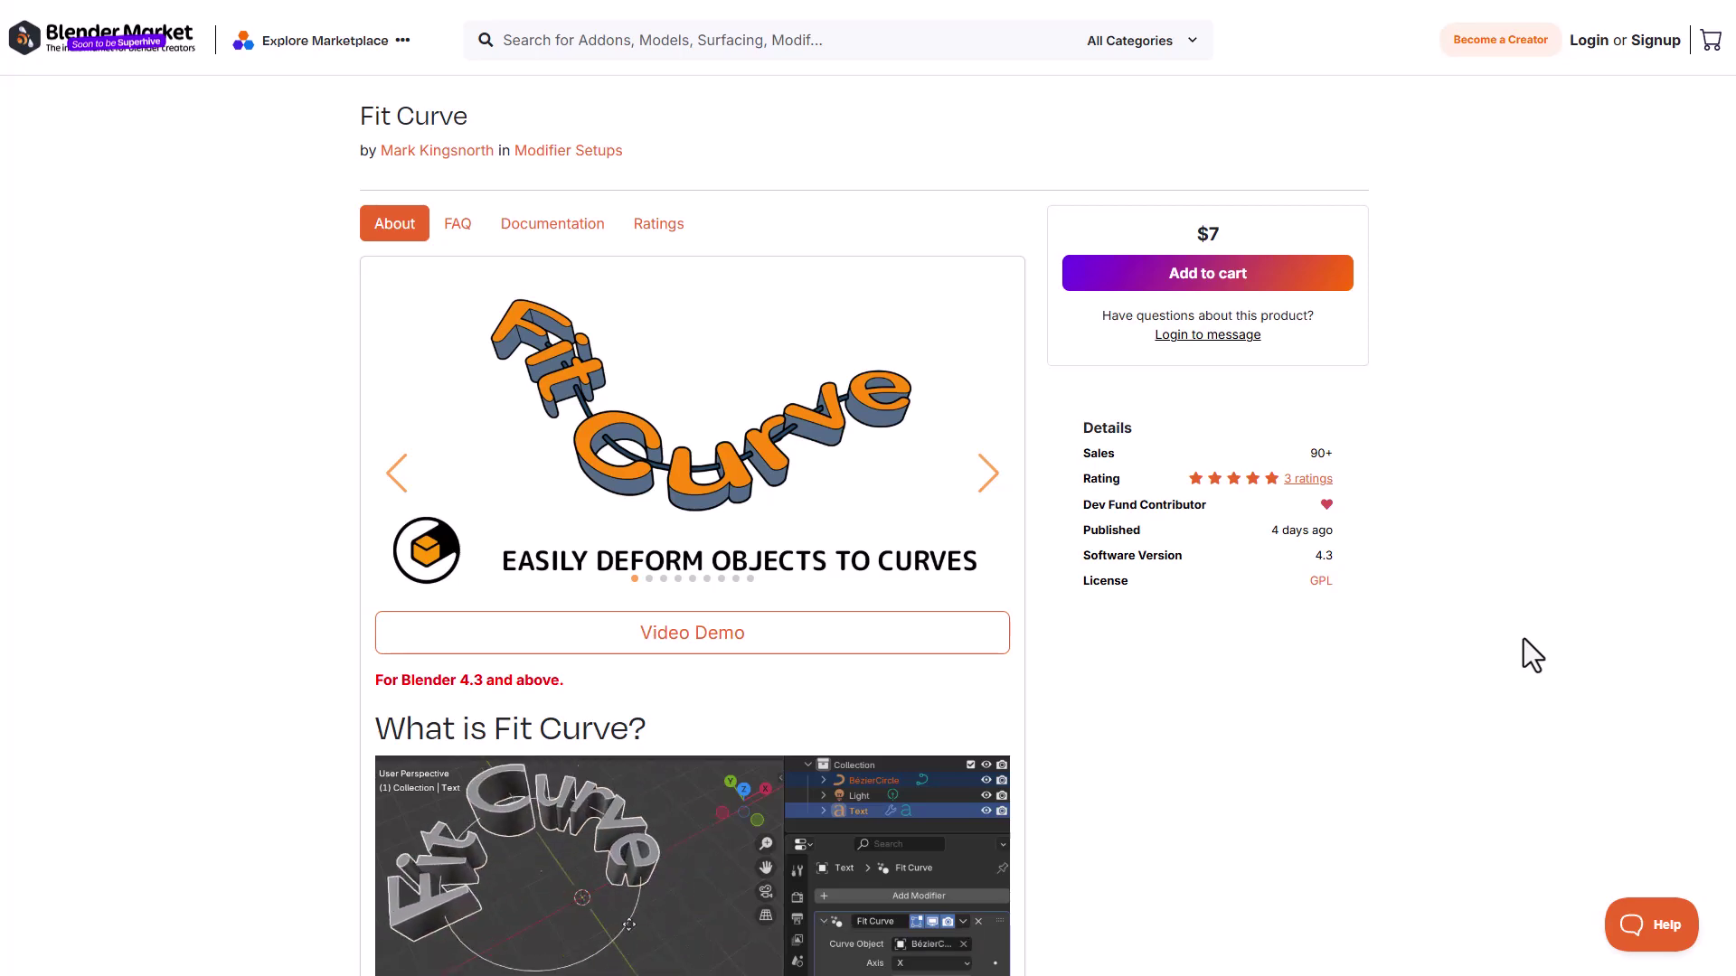
Read the Fit Curve product page, covering its features, notes and documentation
scroll(1531, 631, down, 5)
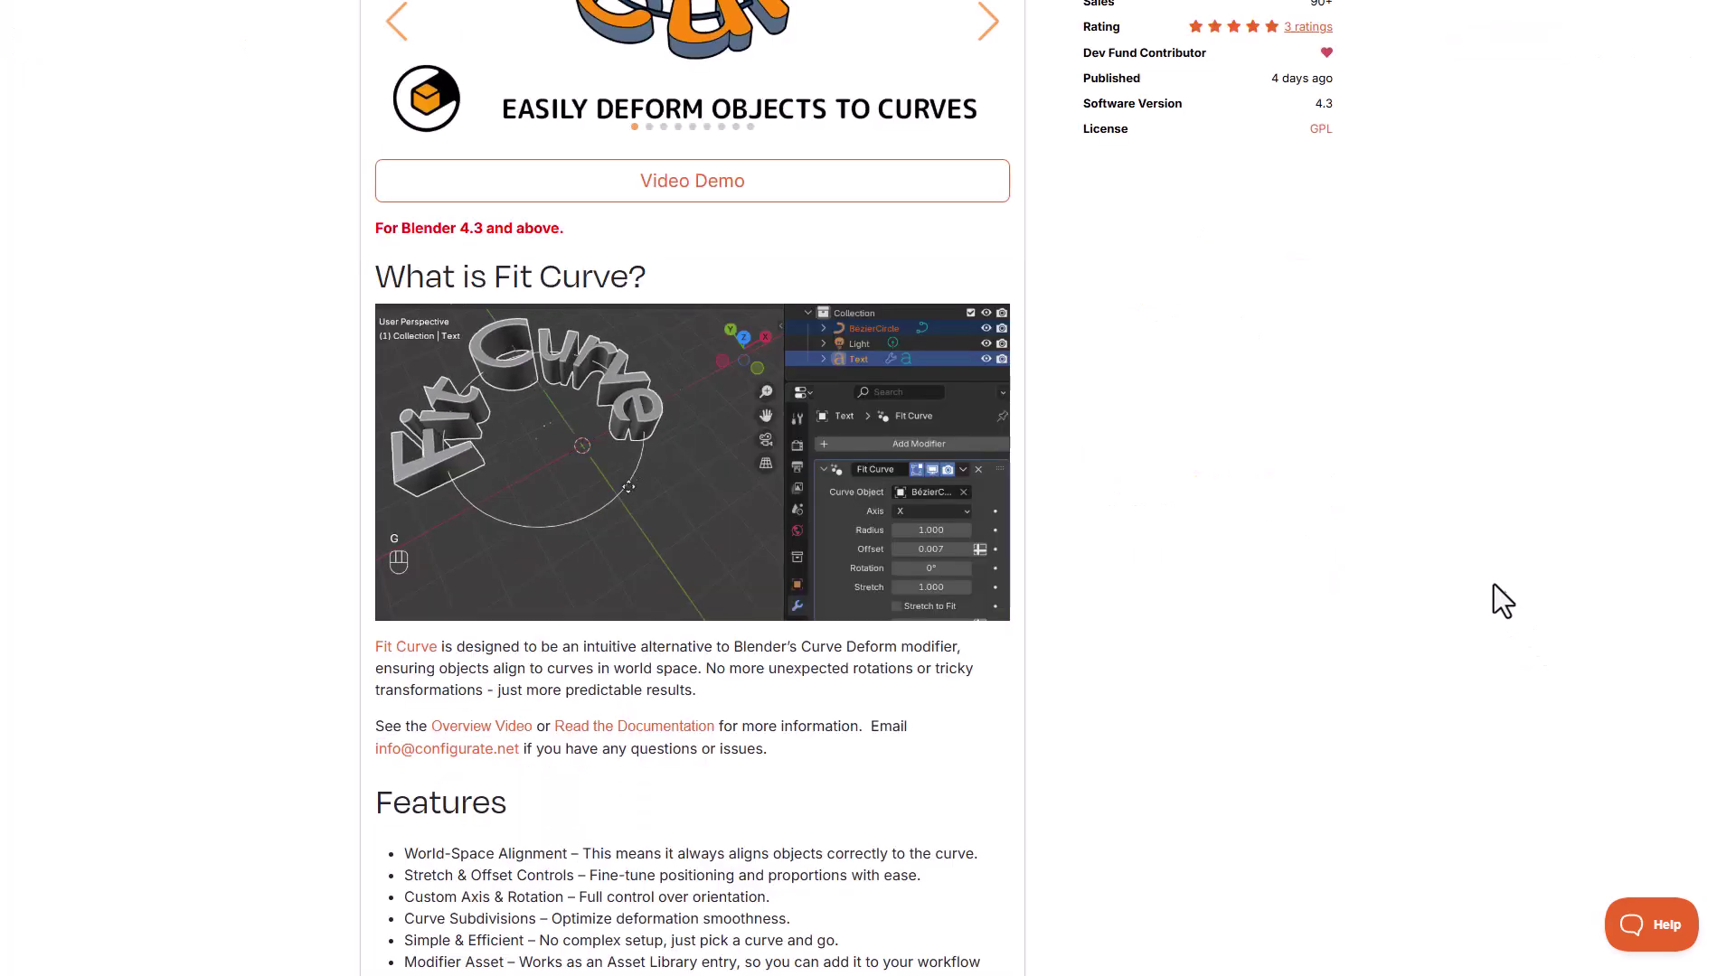
scroll(1495, 580, down, 8)
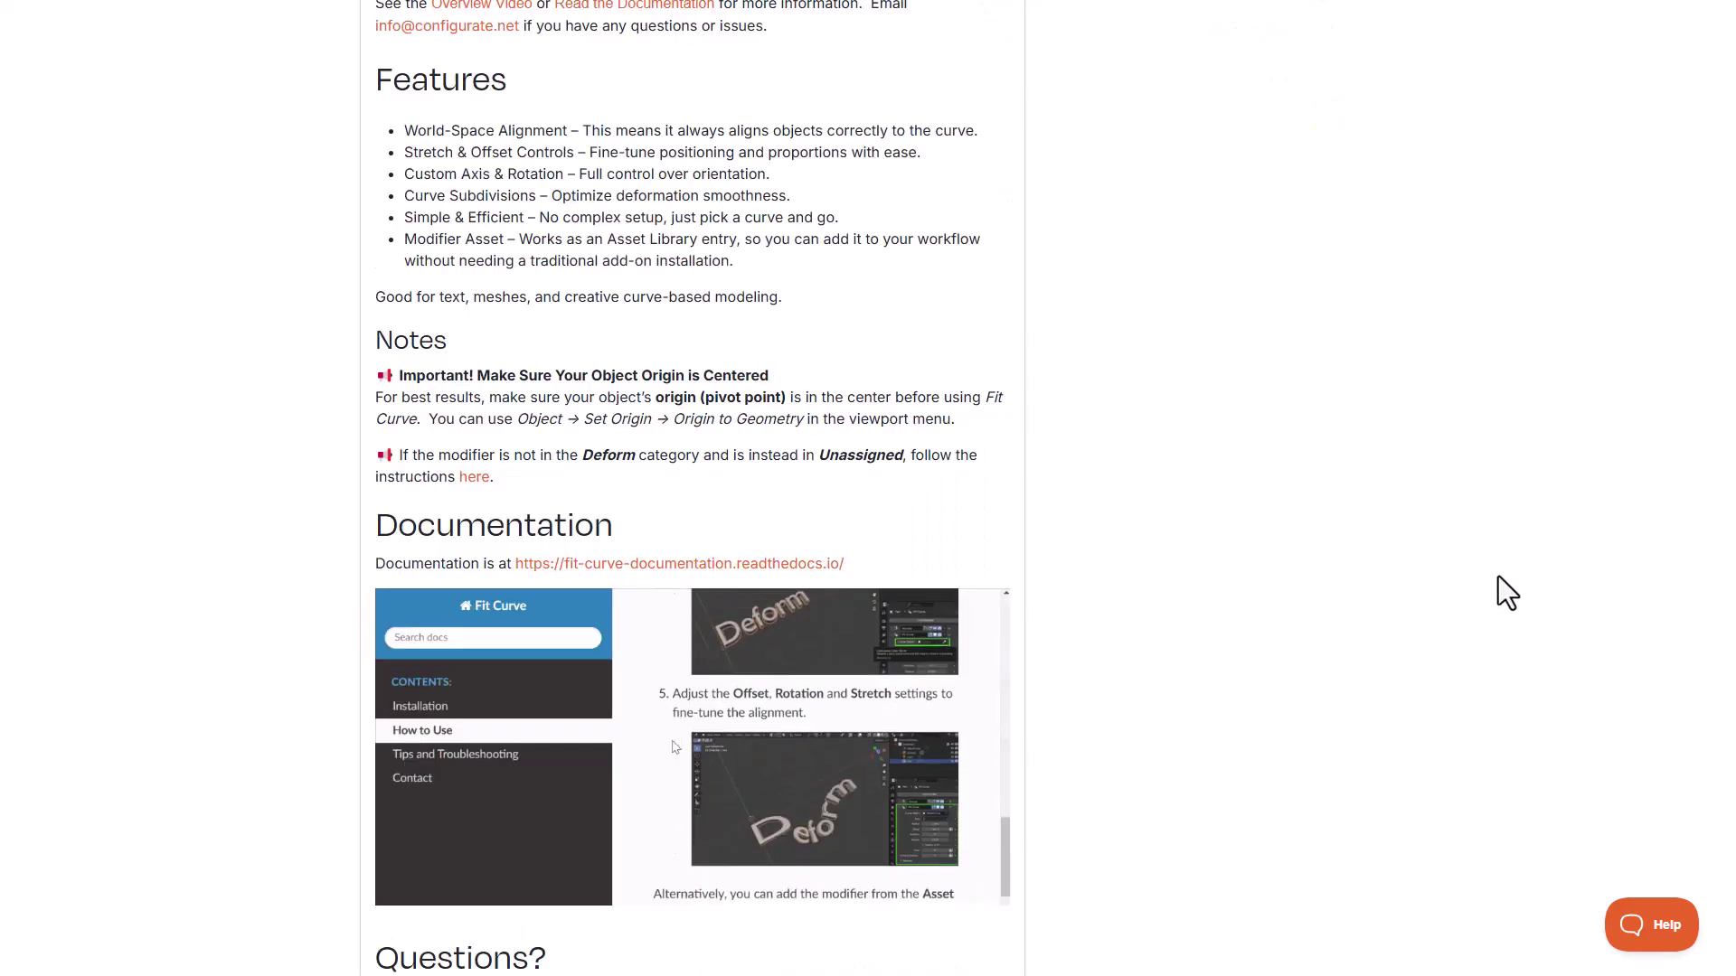
scroll(1499, 575, up, 6)
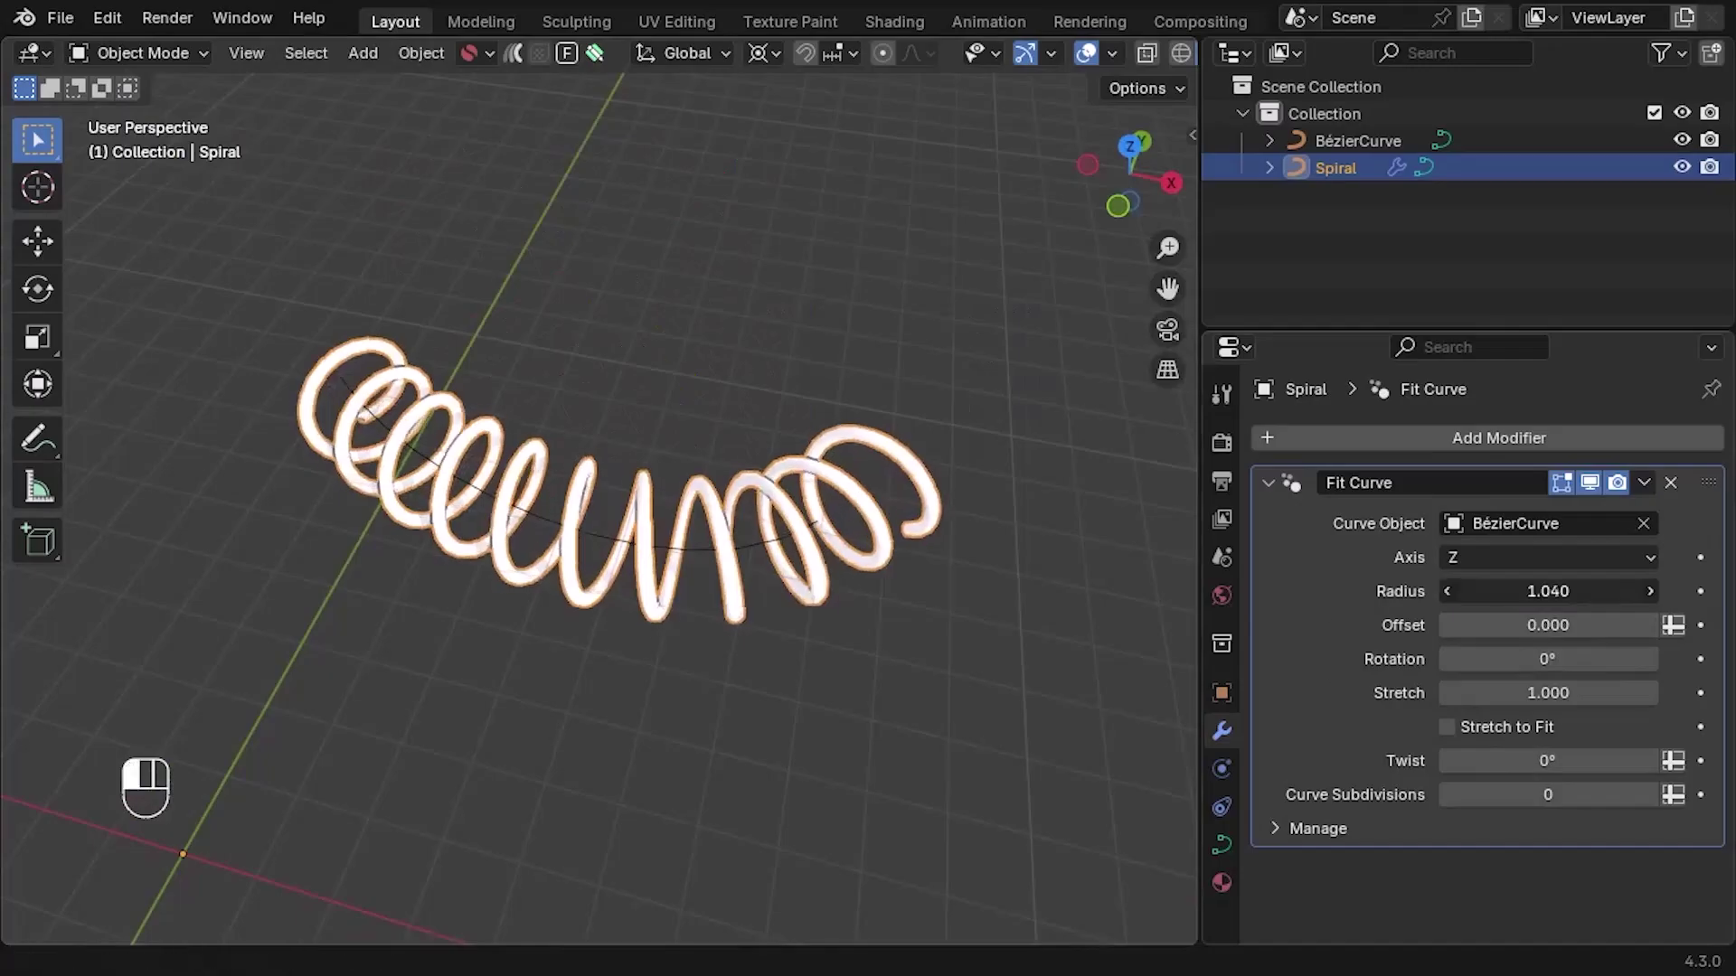
Set the spiral's Fit Curve radius to 0.640 and offset to 0.040, and adjust its stretch
mouse_move(1548, 591)
mouse_down()
mouse_move(1591, 591)
mouse_move(1505, 591)
mouse_move(1583, 625)
mouse_move(1519, 625)
mouse_move(1539, 625)
mouse_up()
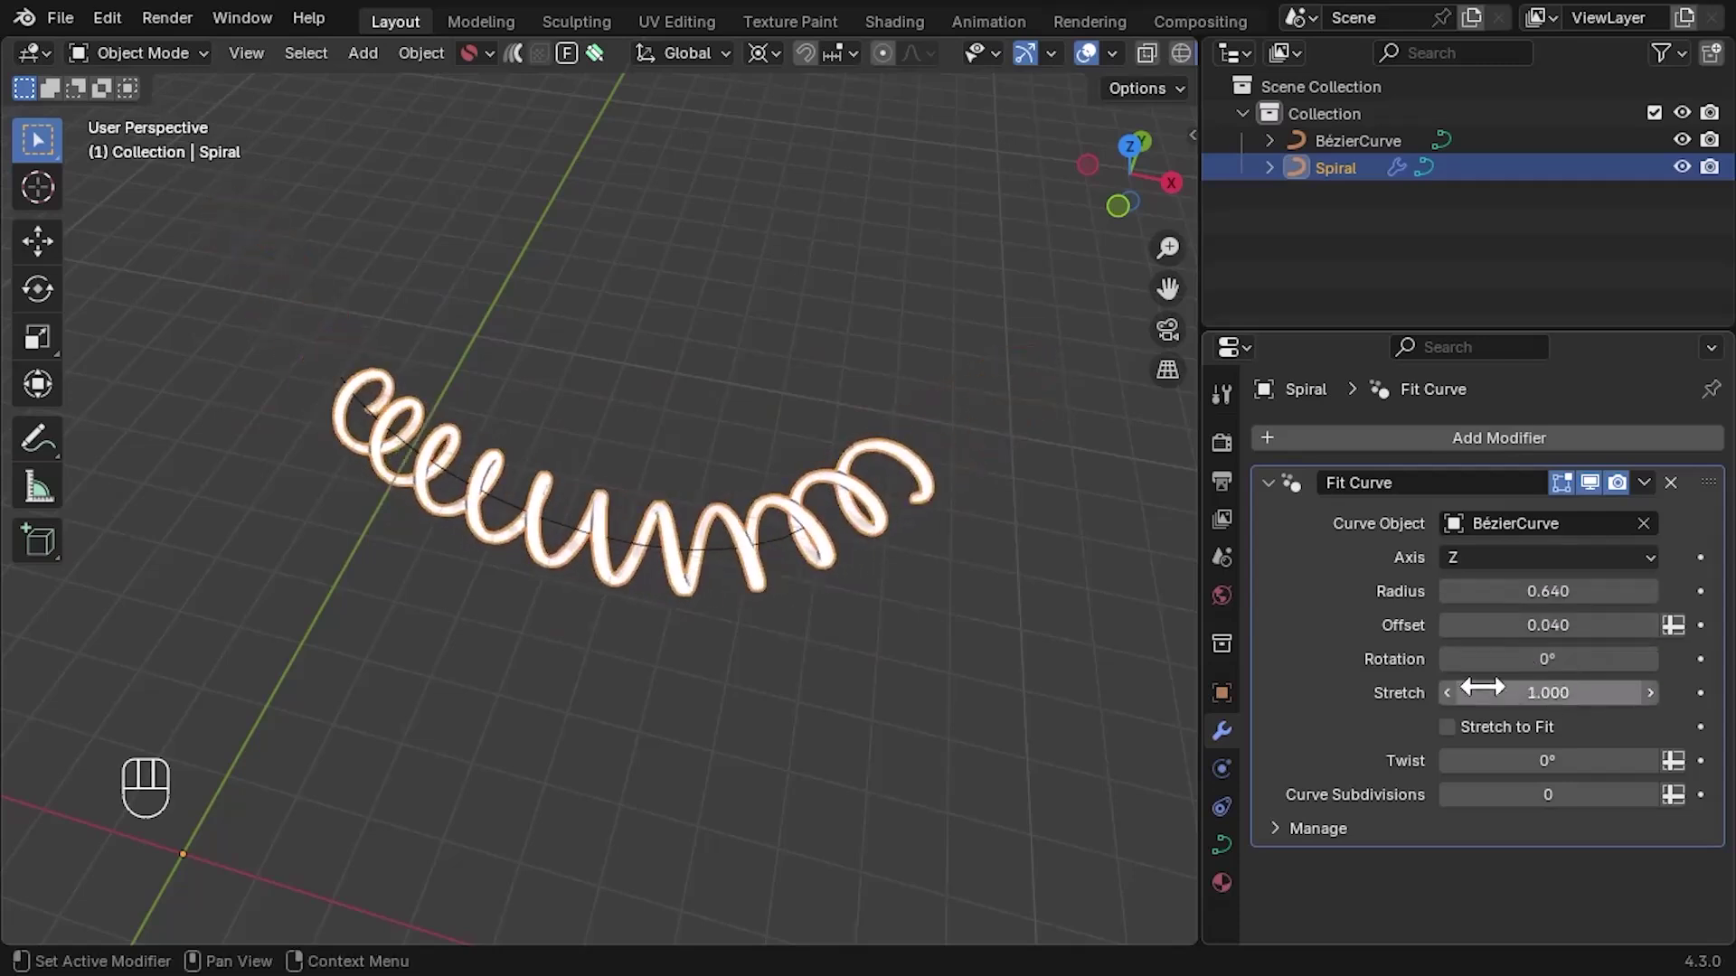
drag(1513, 692, 1479, 693)
Set the spiral's Fit Curve offset to 0 and enable Stretch to Fit
click(1560, 633)
text(0)
key(Return)
click(1484, 723)
mouse_move(684, 595)
middle_down()
mouse_move(798, 729)
mouse_move(952, 551)
mouse_move(705, 573)
middle_up()
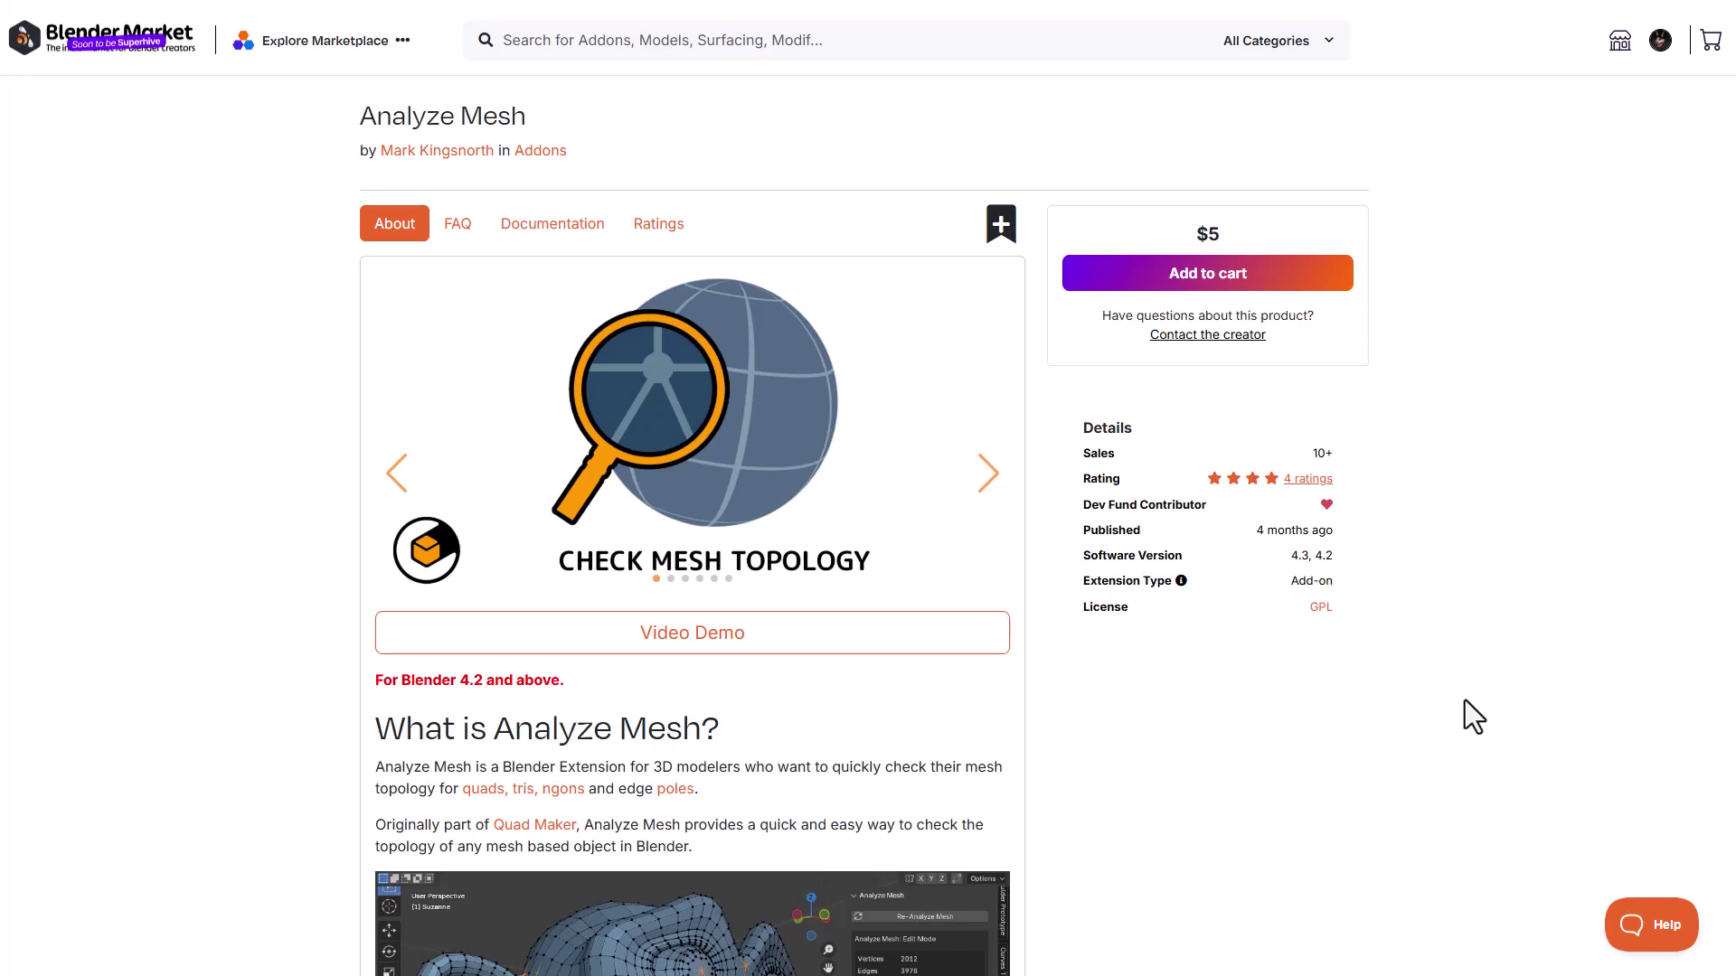
Read the Analyze Mesh product page, covering its Edit and Object Mode examples and features
scroll(1347, 671, down, 10)
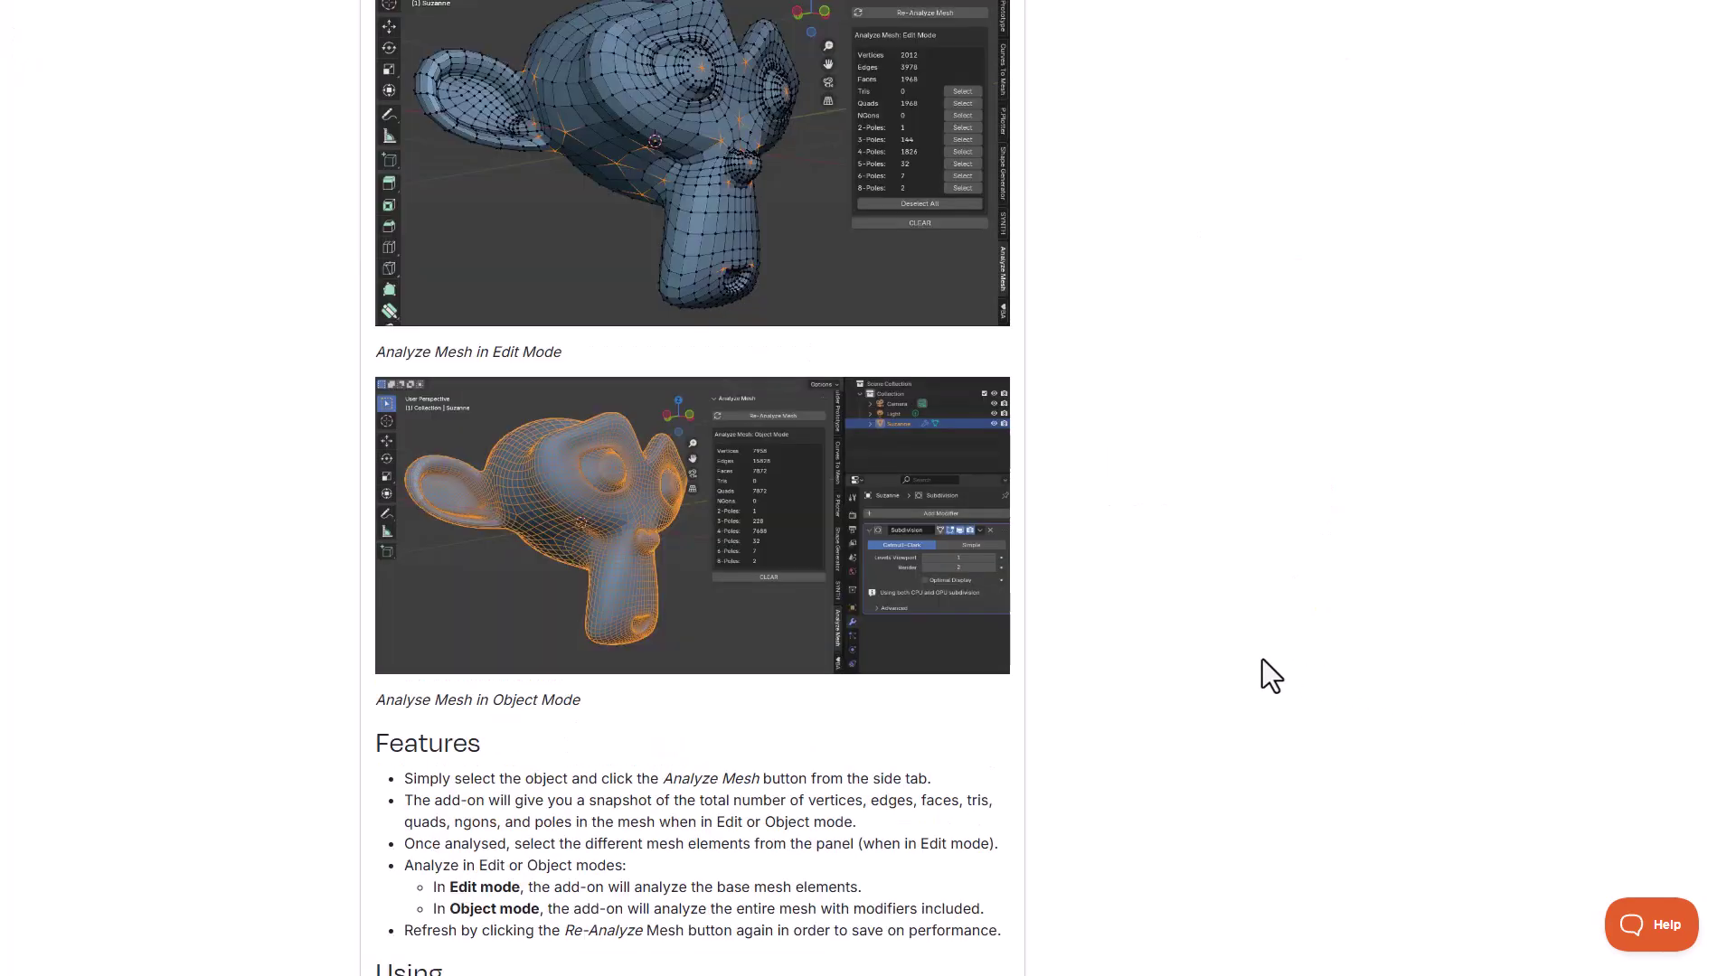
scroll(1175, 653, down, 4)
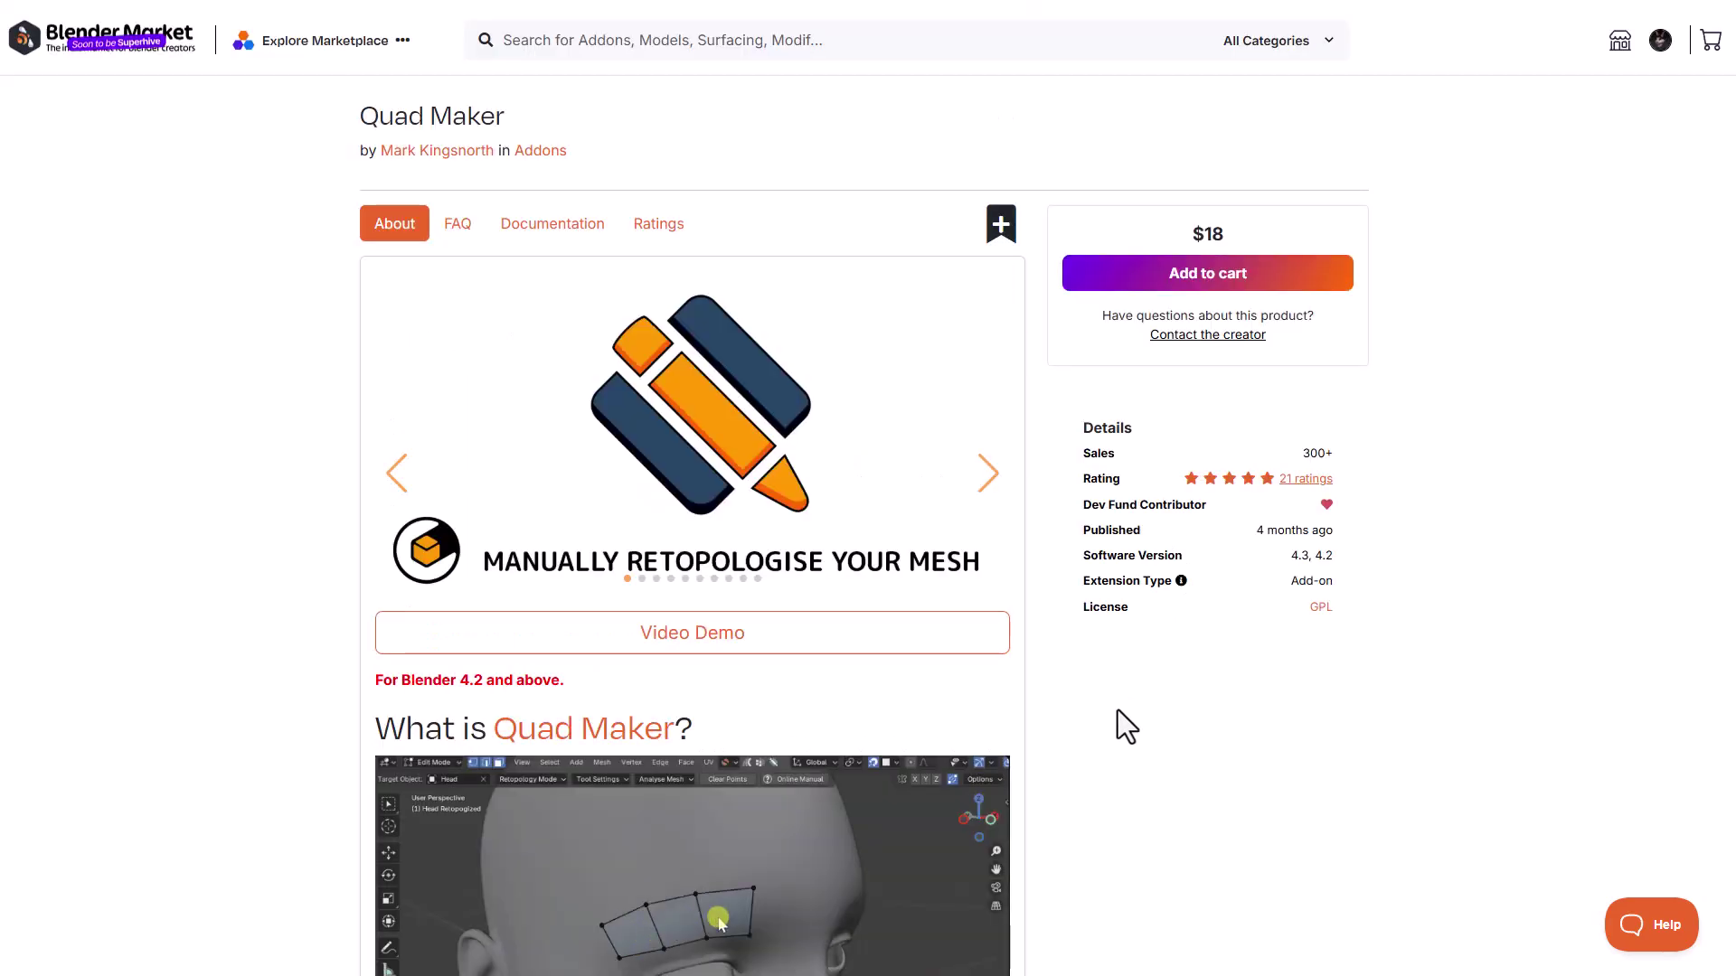
Read the Quad Maker product page, covering its description, demo images and list of operations
scroll(1118, 709, down, 1)
scroll(1118, 711, down, 4)
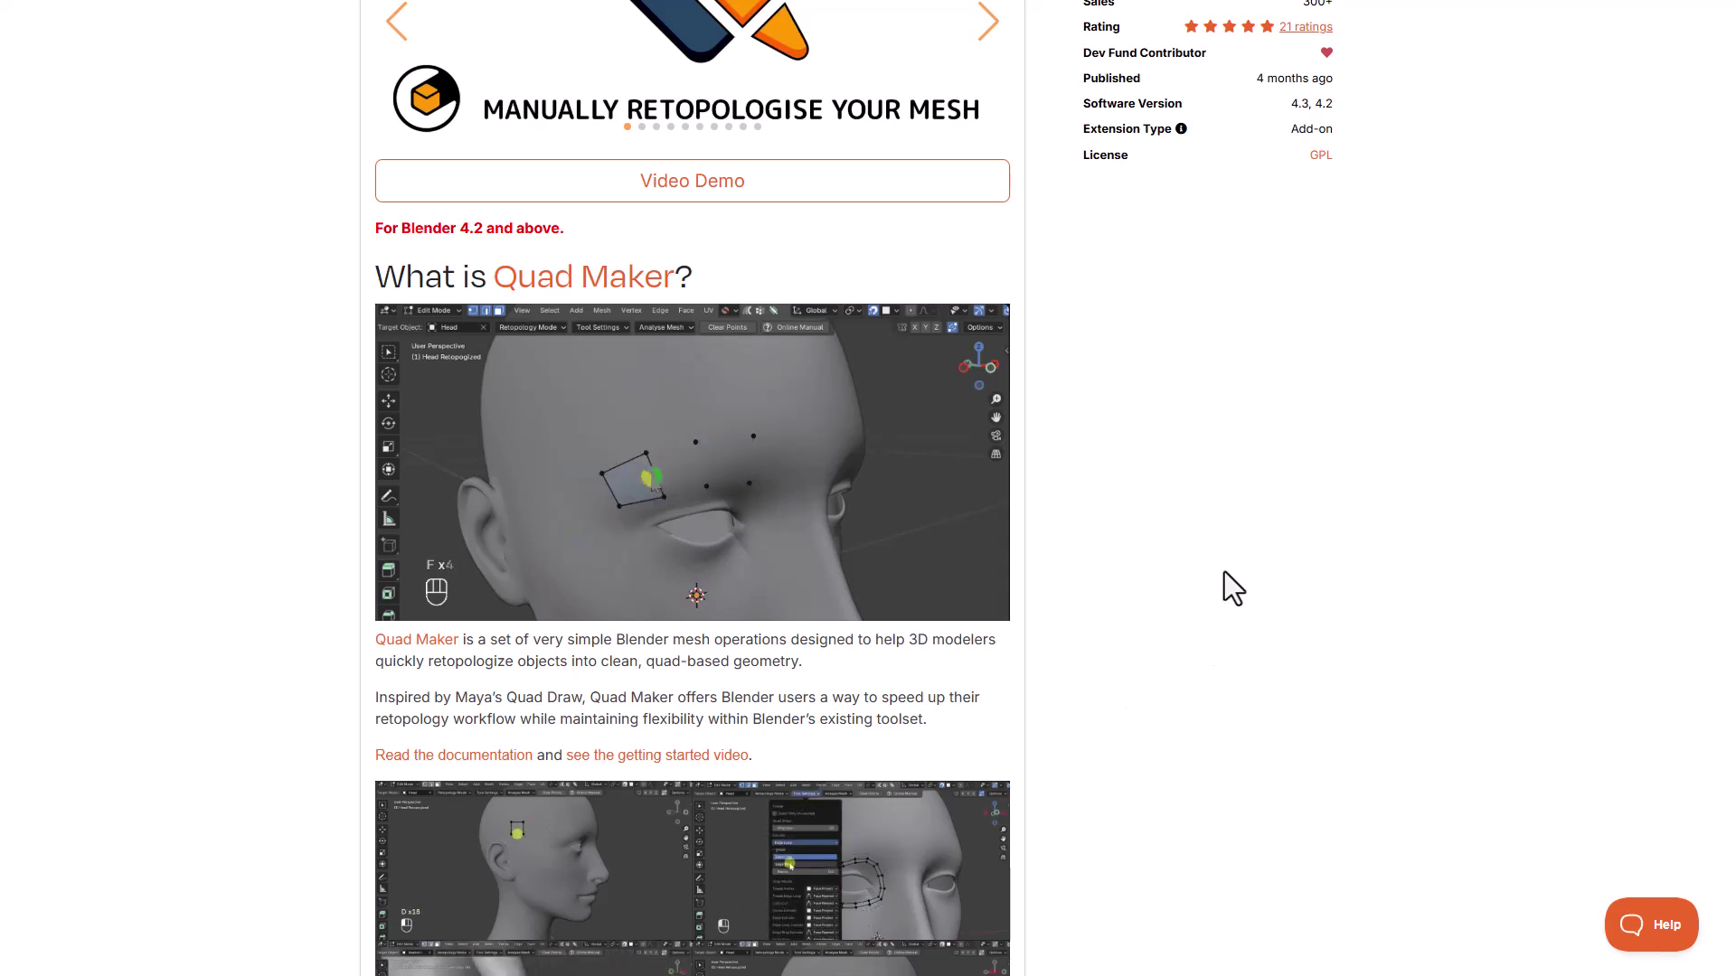
scroll(1224, 572, down, 3)
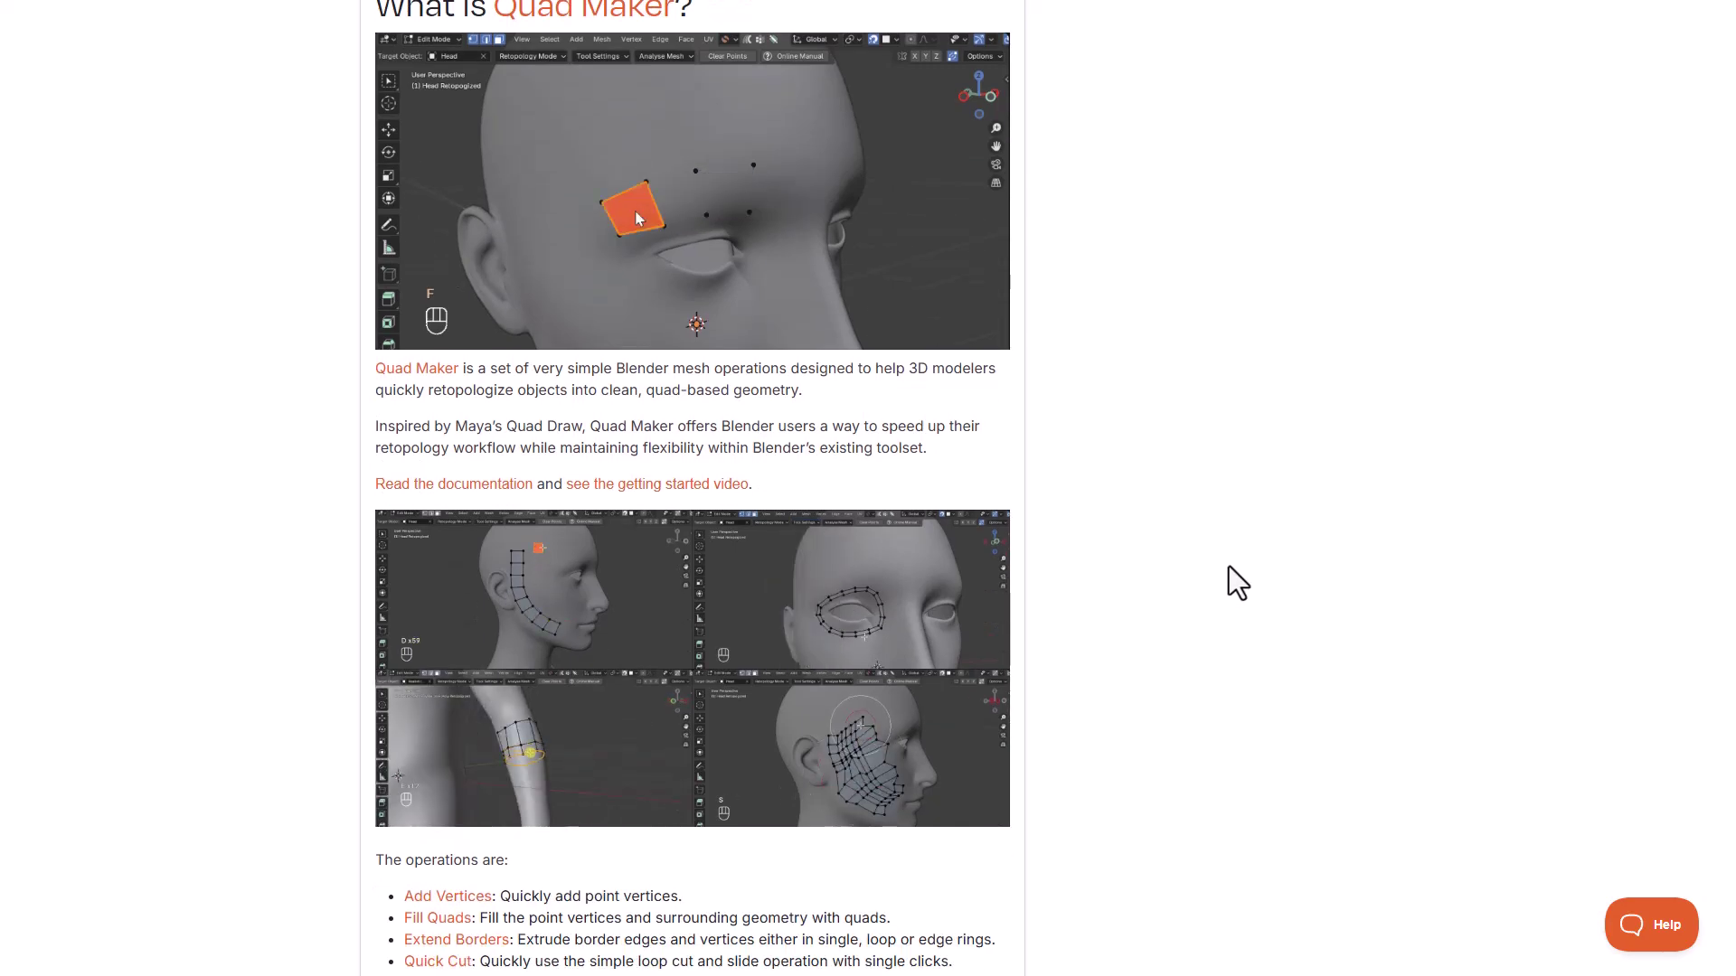
scroll(1237, 582, down, 4)
scroll(1248, 651, up, 10)
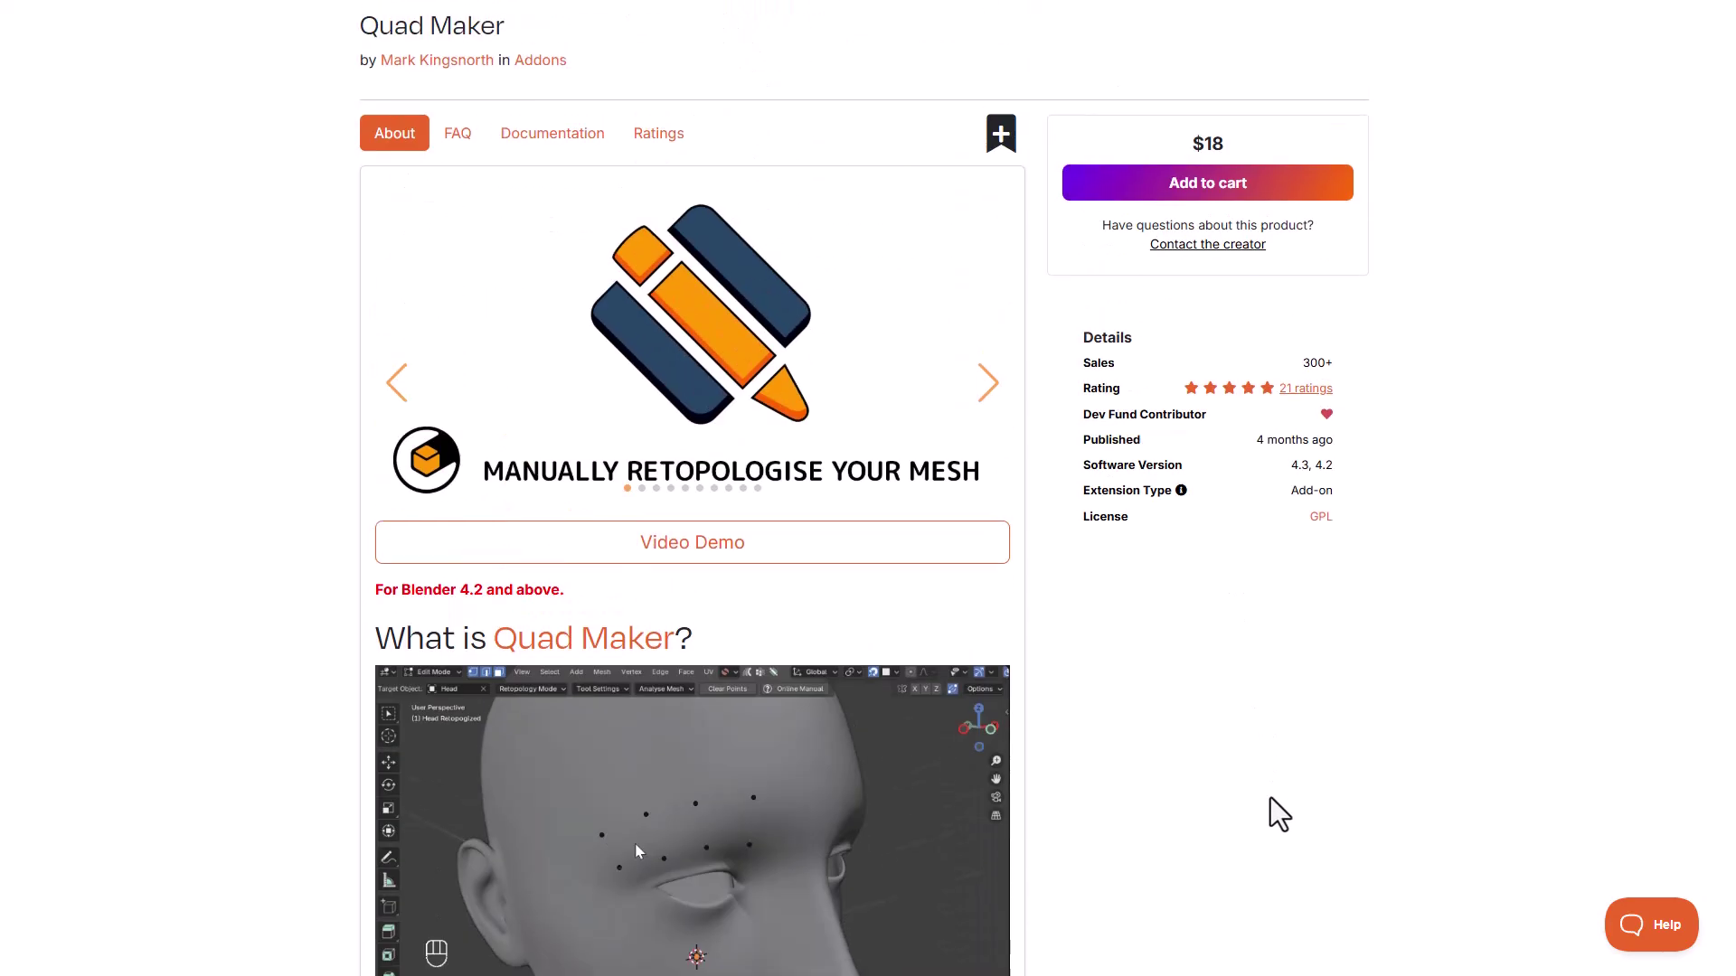
Open the page of Quad Maker's creator and browse the products listed there
click(457, 63)
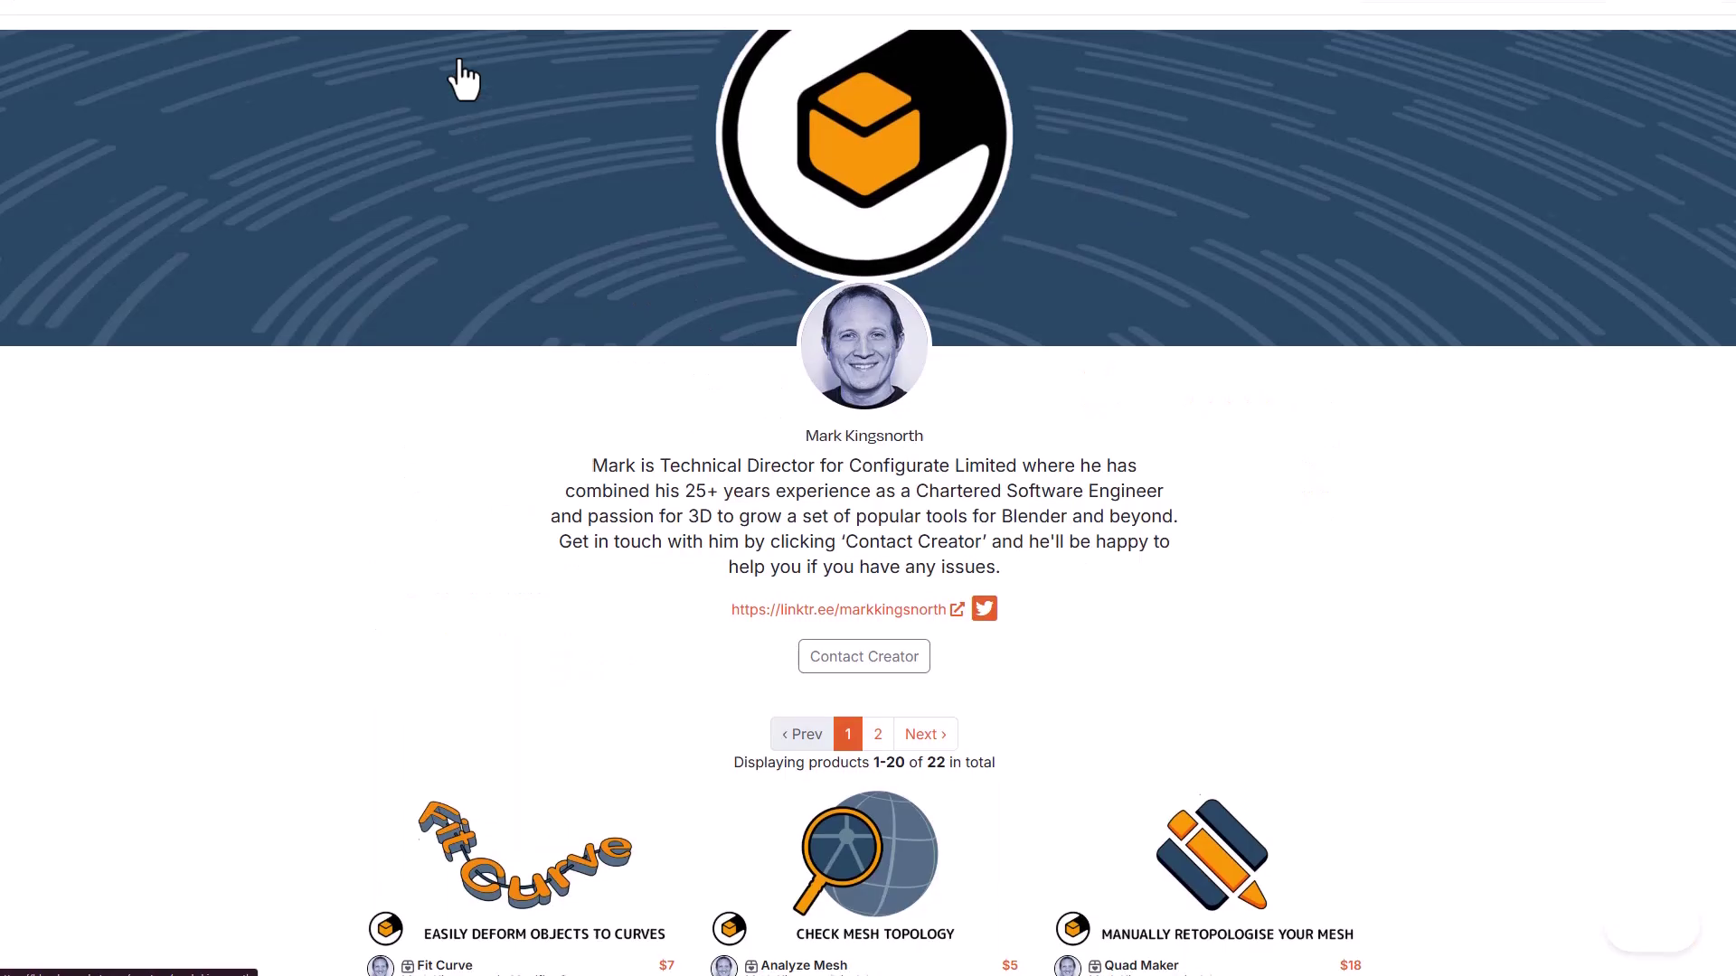
scroll(872, 589, down, 10)
scroll(1436, 638, down, 7)
scroll(1436, 638, up, 6)
scroll(1436, 639, up, 5)
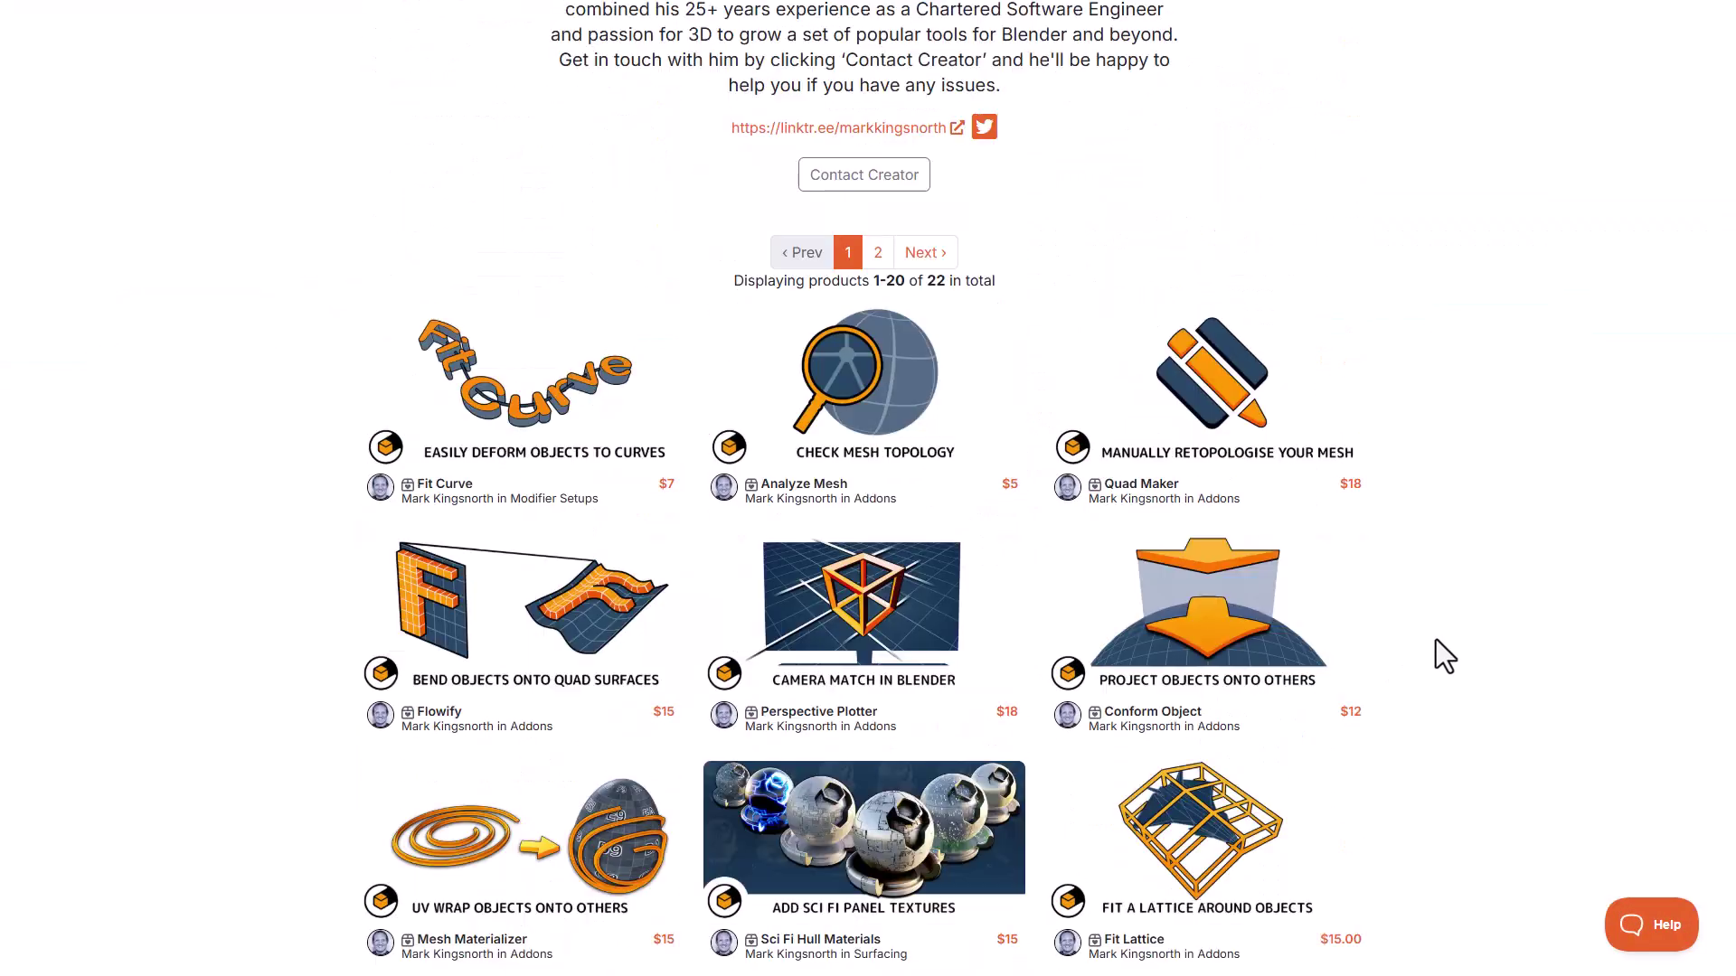
scroll(1436, 638, down, 2)
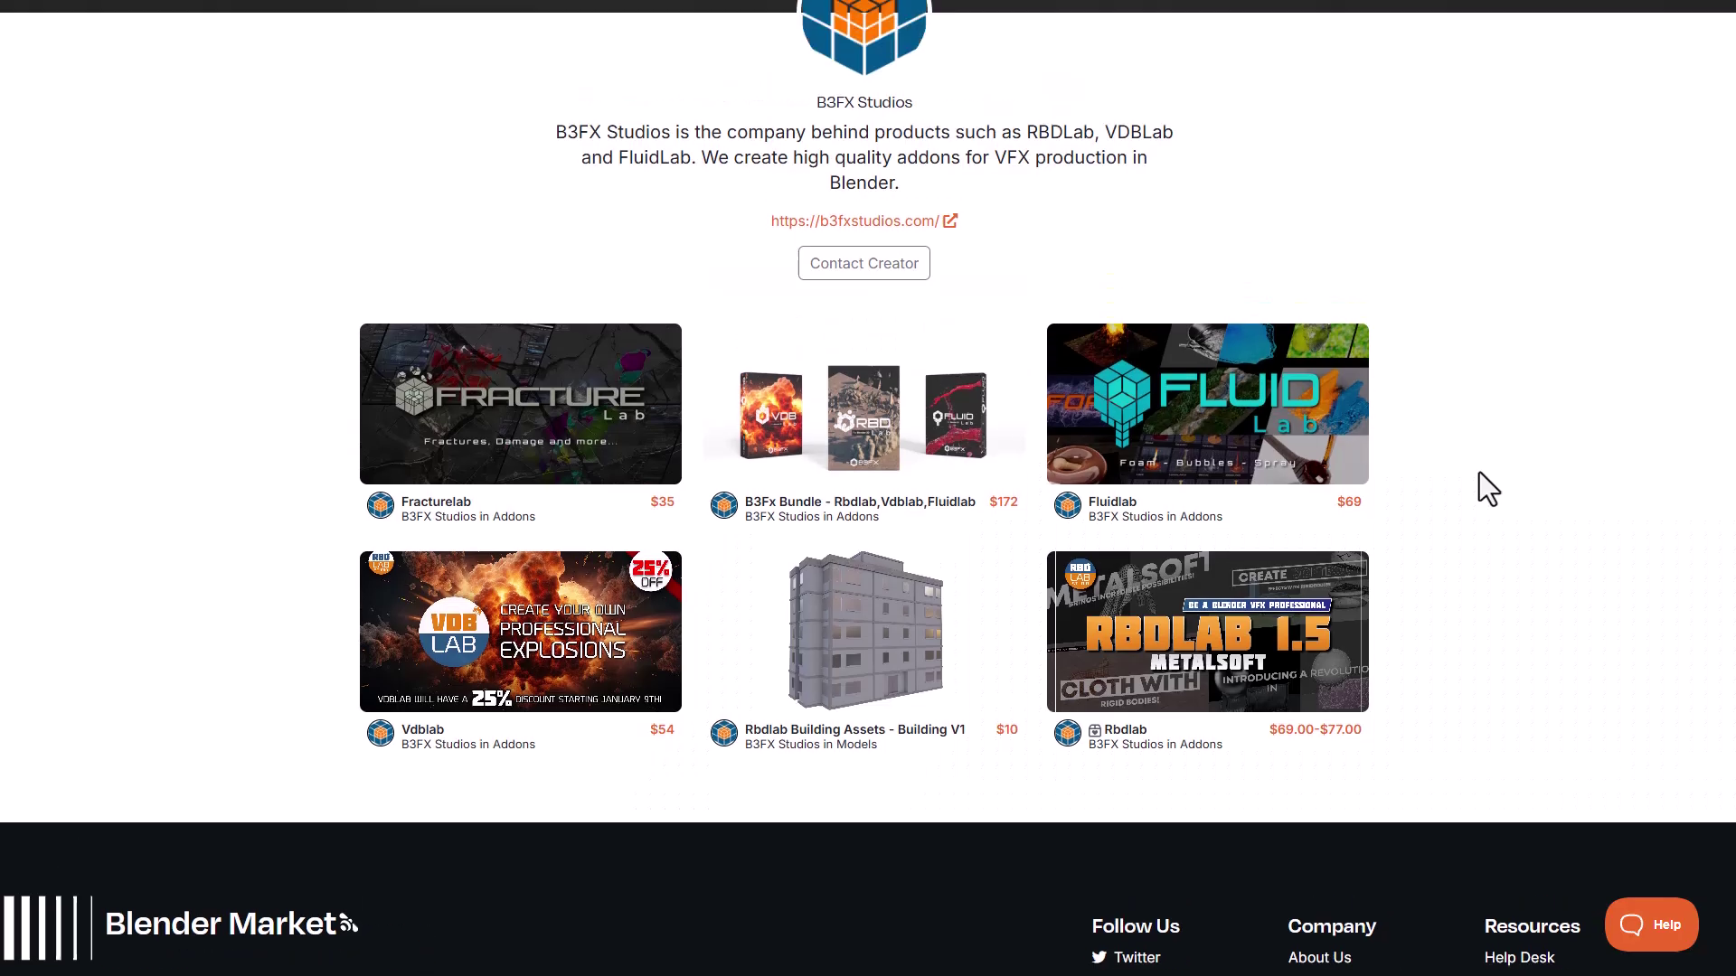
Look over the B3FX Studios product listings and the Fracturelab product page
scroll(1479, 472, up, 2)
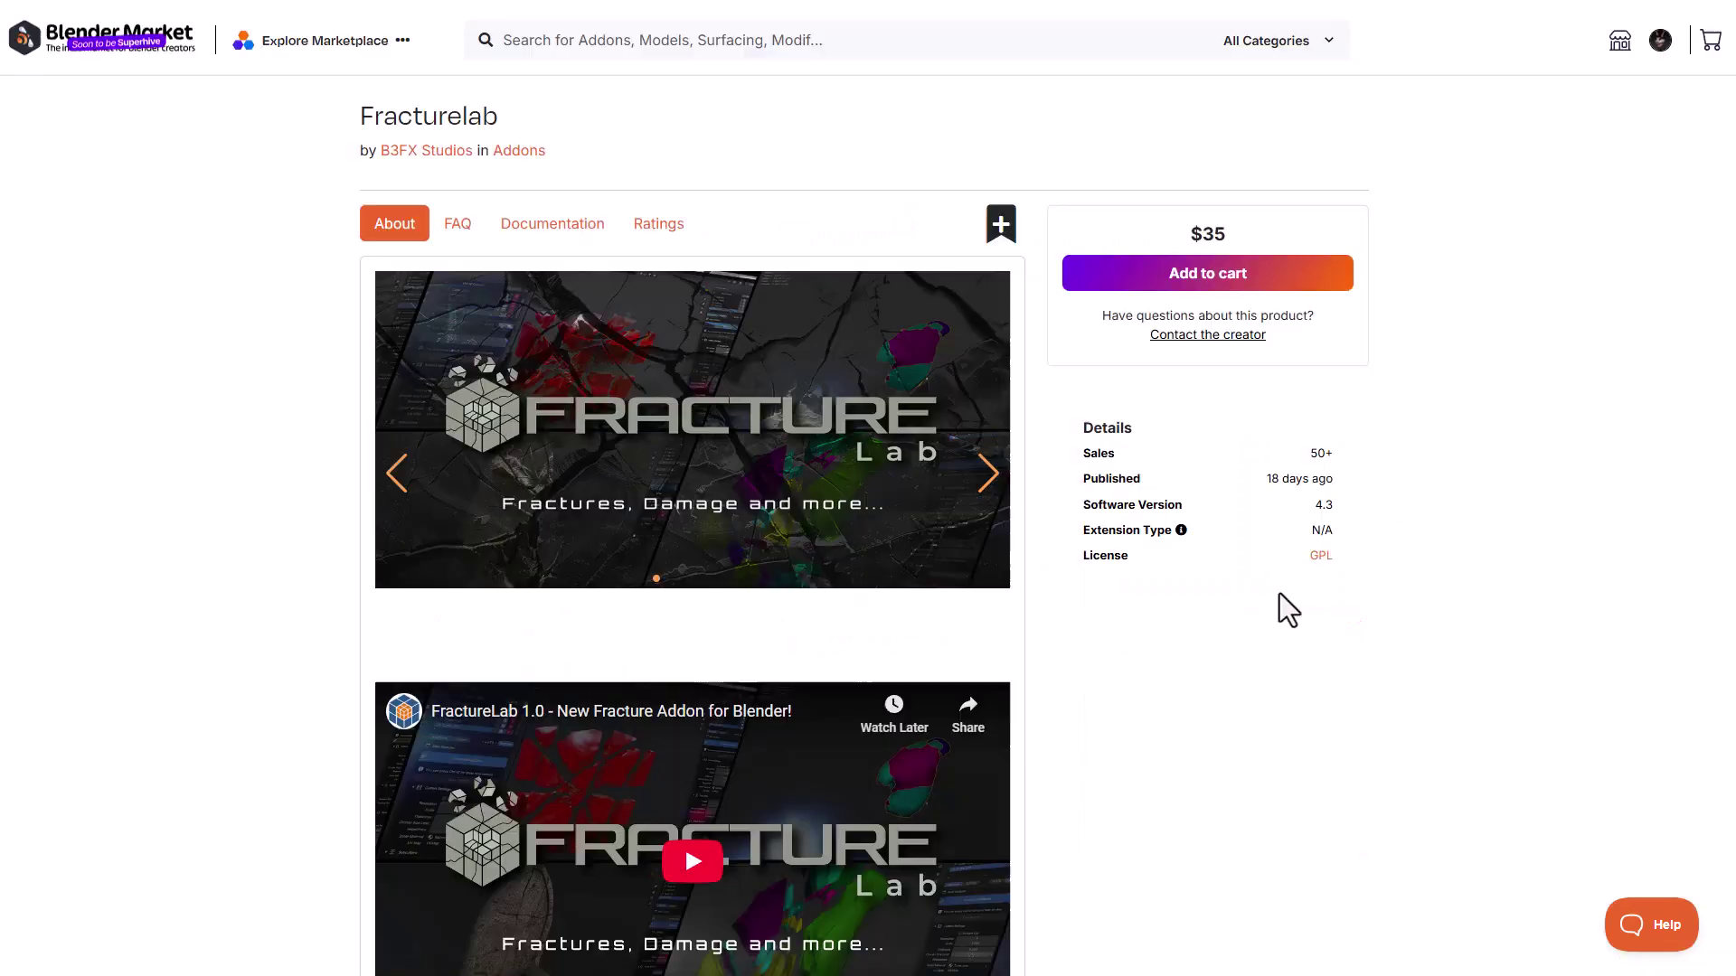
scroll(1279, 593, down, 1)
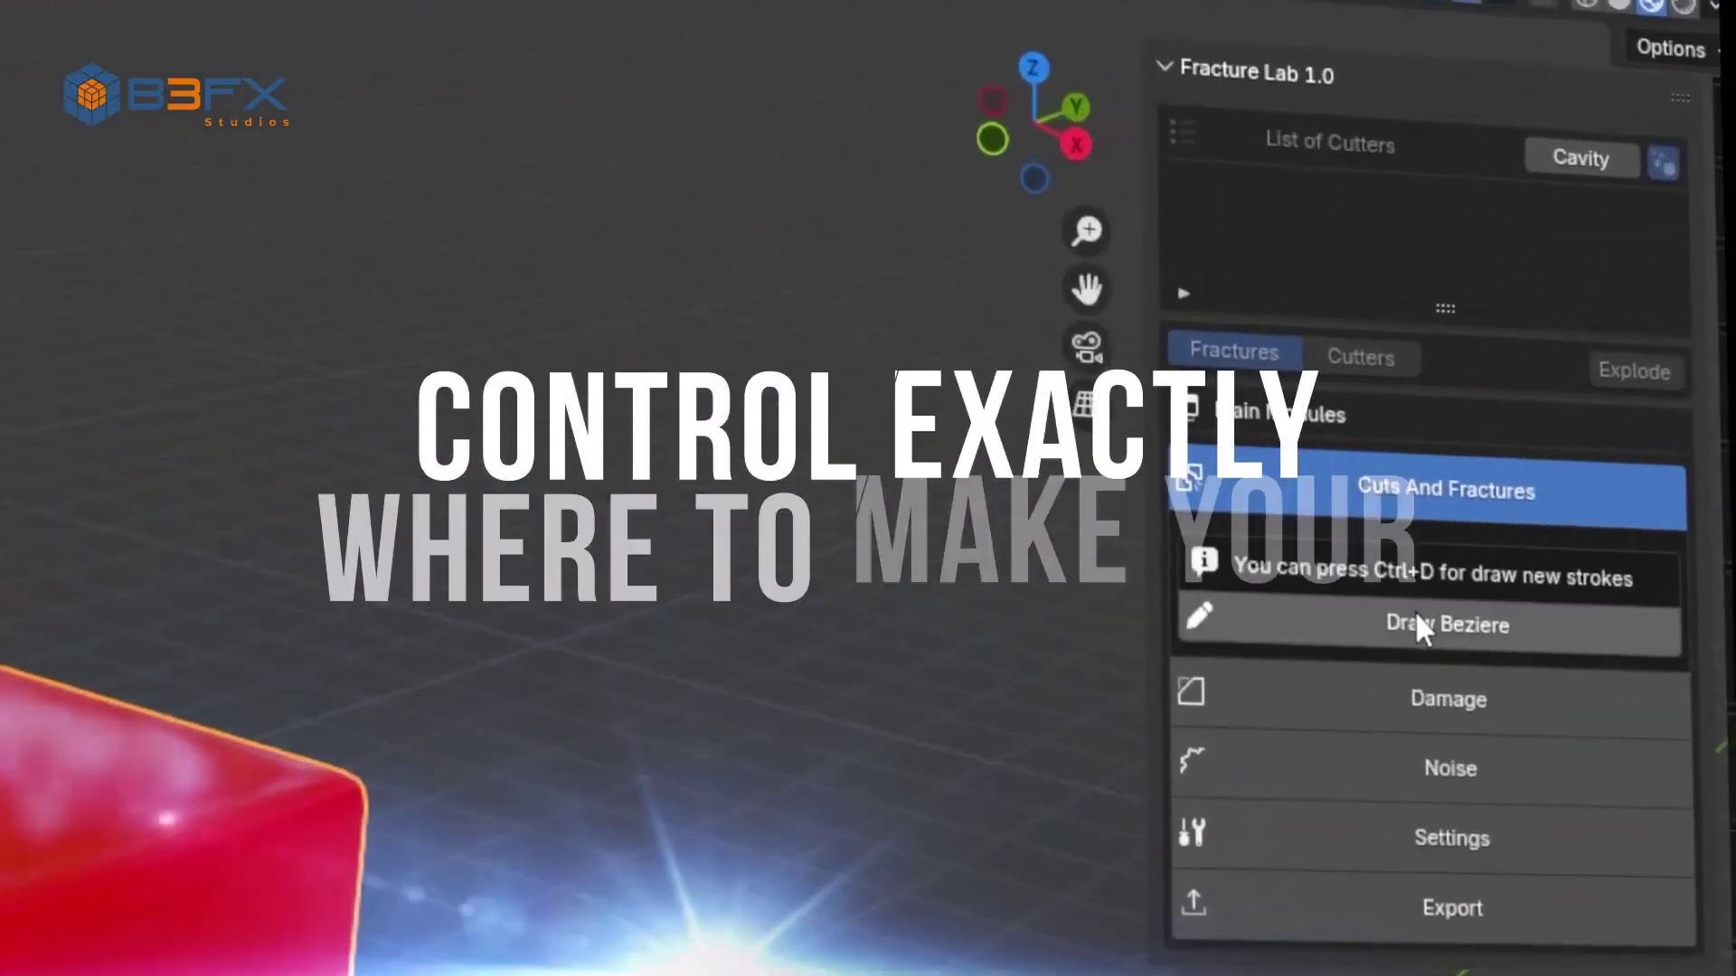
Start drawing a Bezier cutter with Fracture Lab and increase the explode amount of the red object's fractured pieces
click(1414, 611)
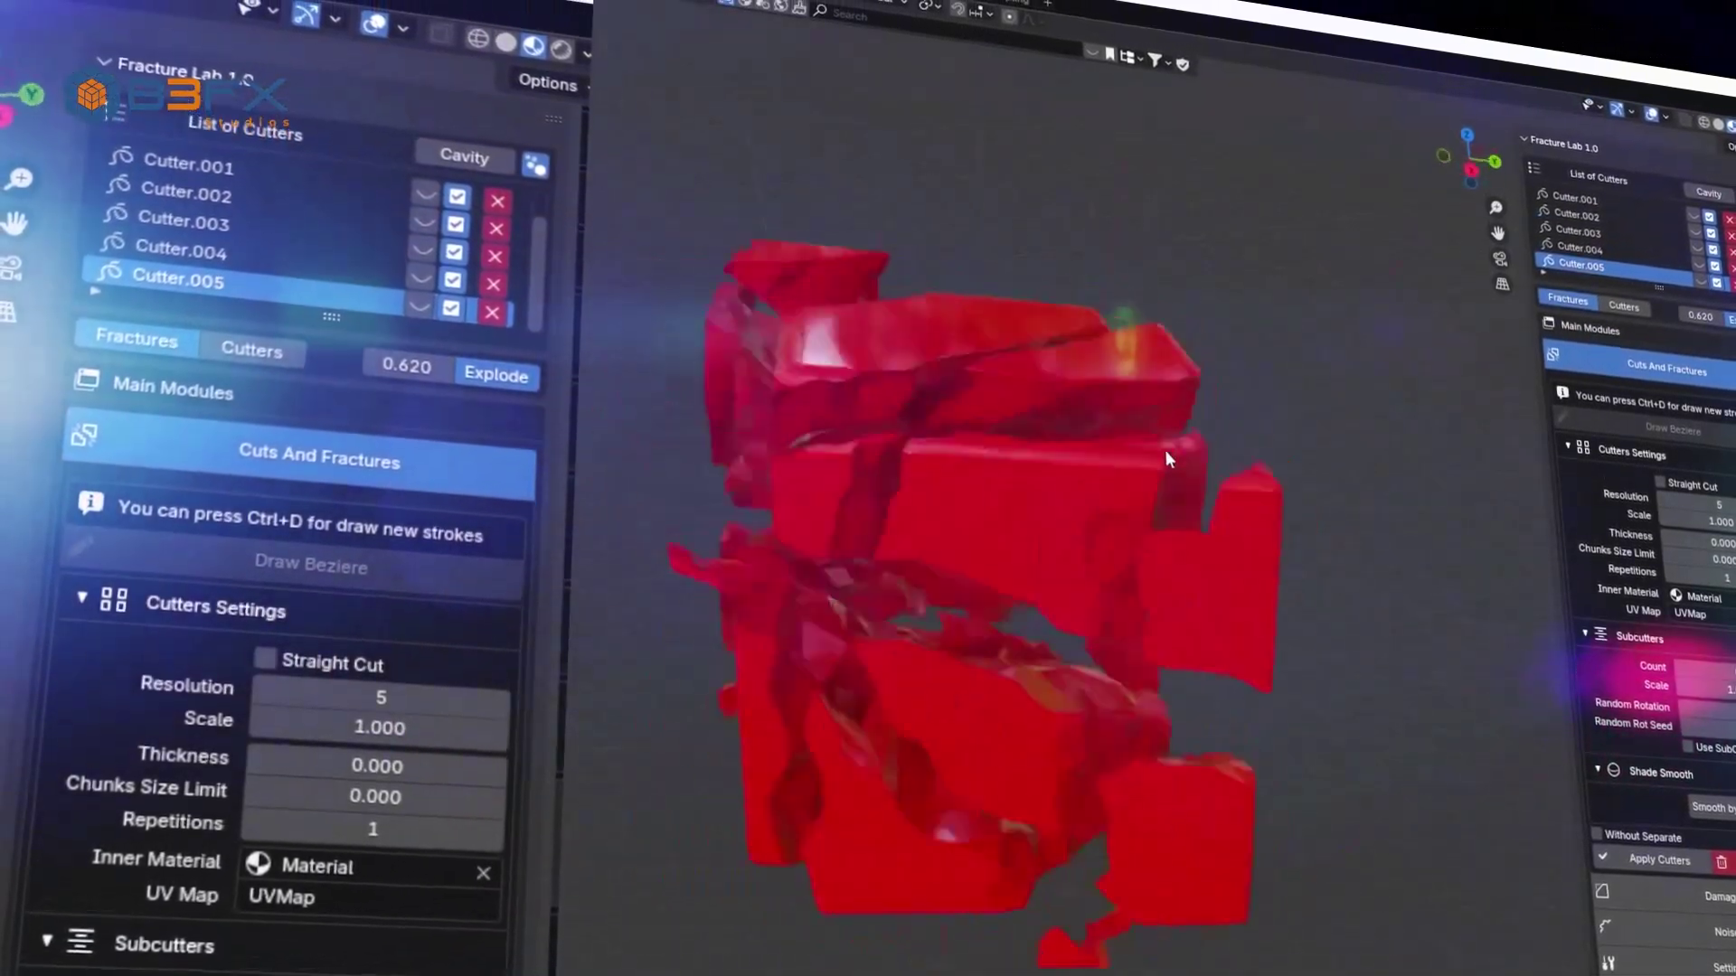
drag(385, 371, 420, 372)
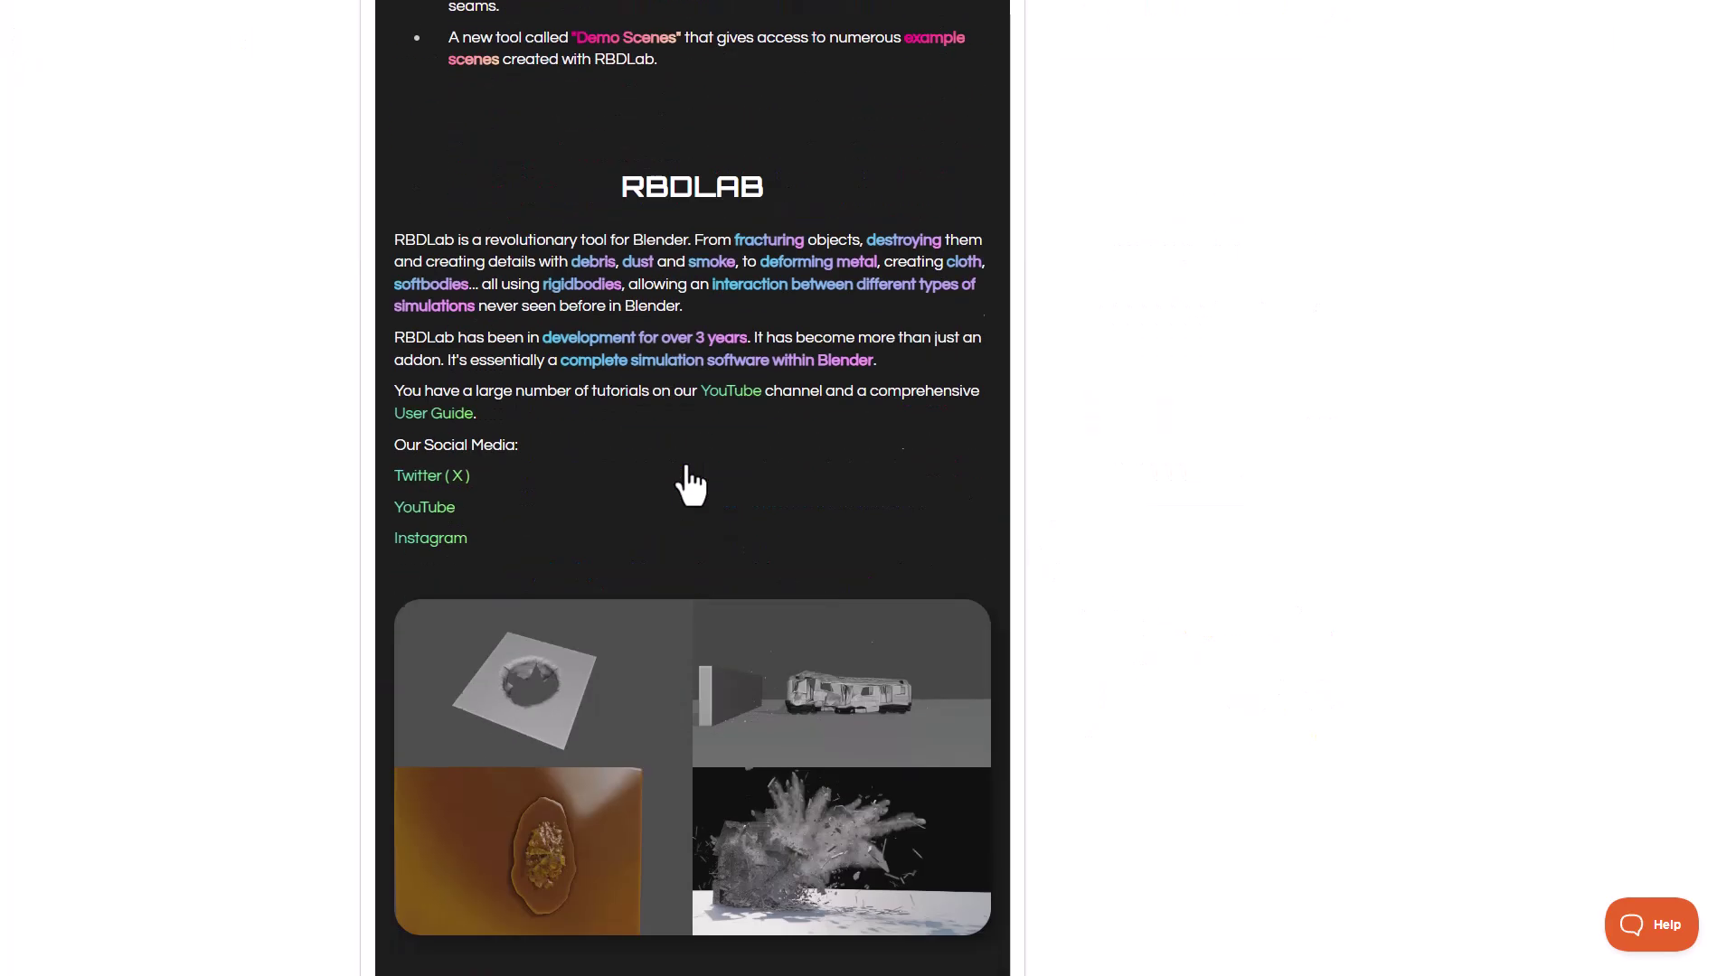
Read the RBDLab product page, covering its overview, fractures and MetalSoft Module sections
scroll(692, 486, down, 1)
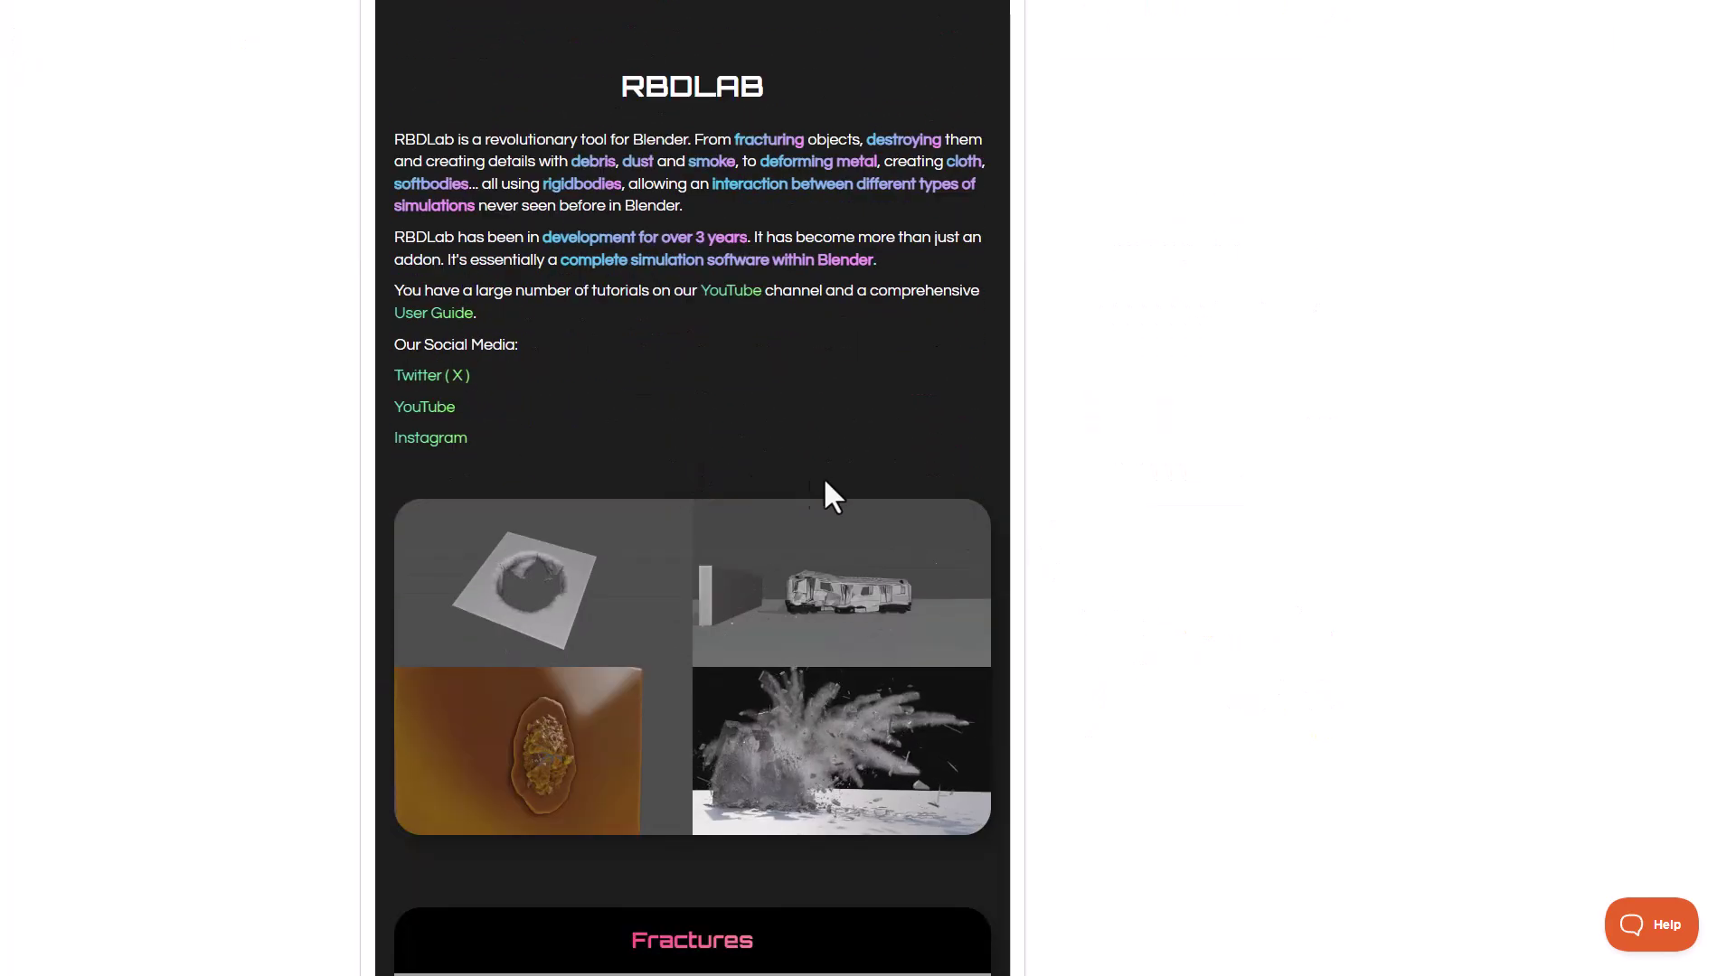
scroll(1020, 517, down, 10)
scroll(1020, 518, down, 5)
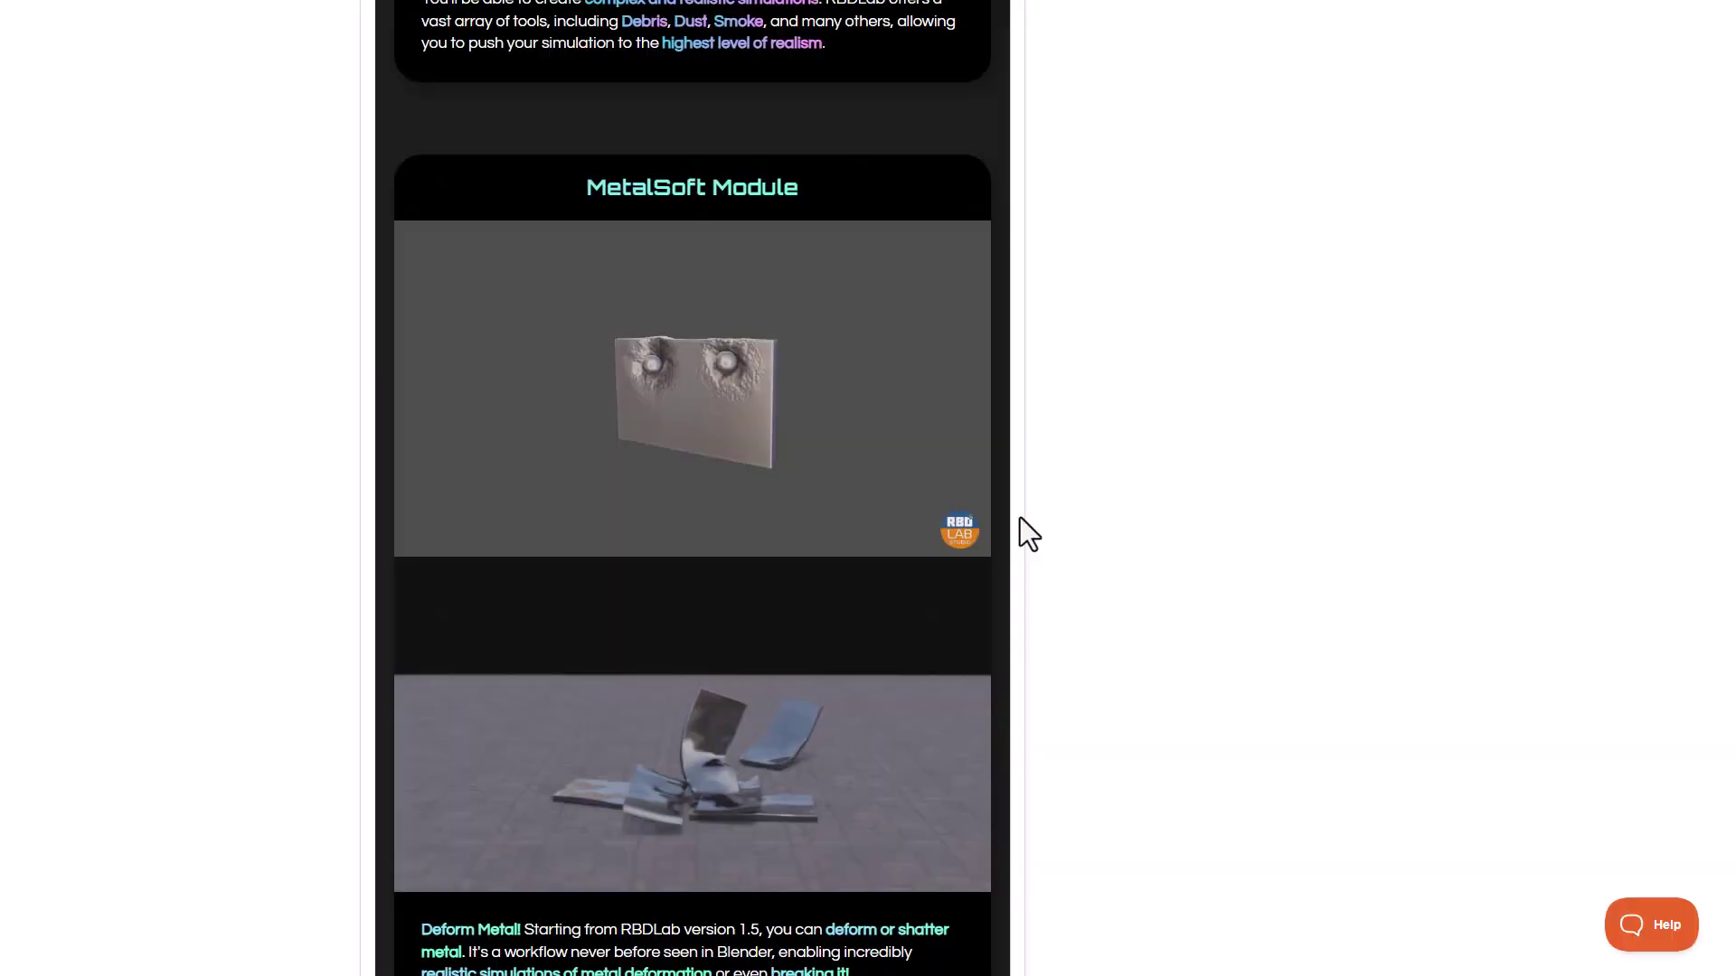
scroll(1020, 518, down, 6)
scroll(1020, 517, down, 15)
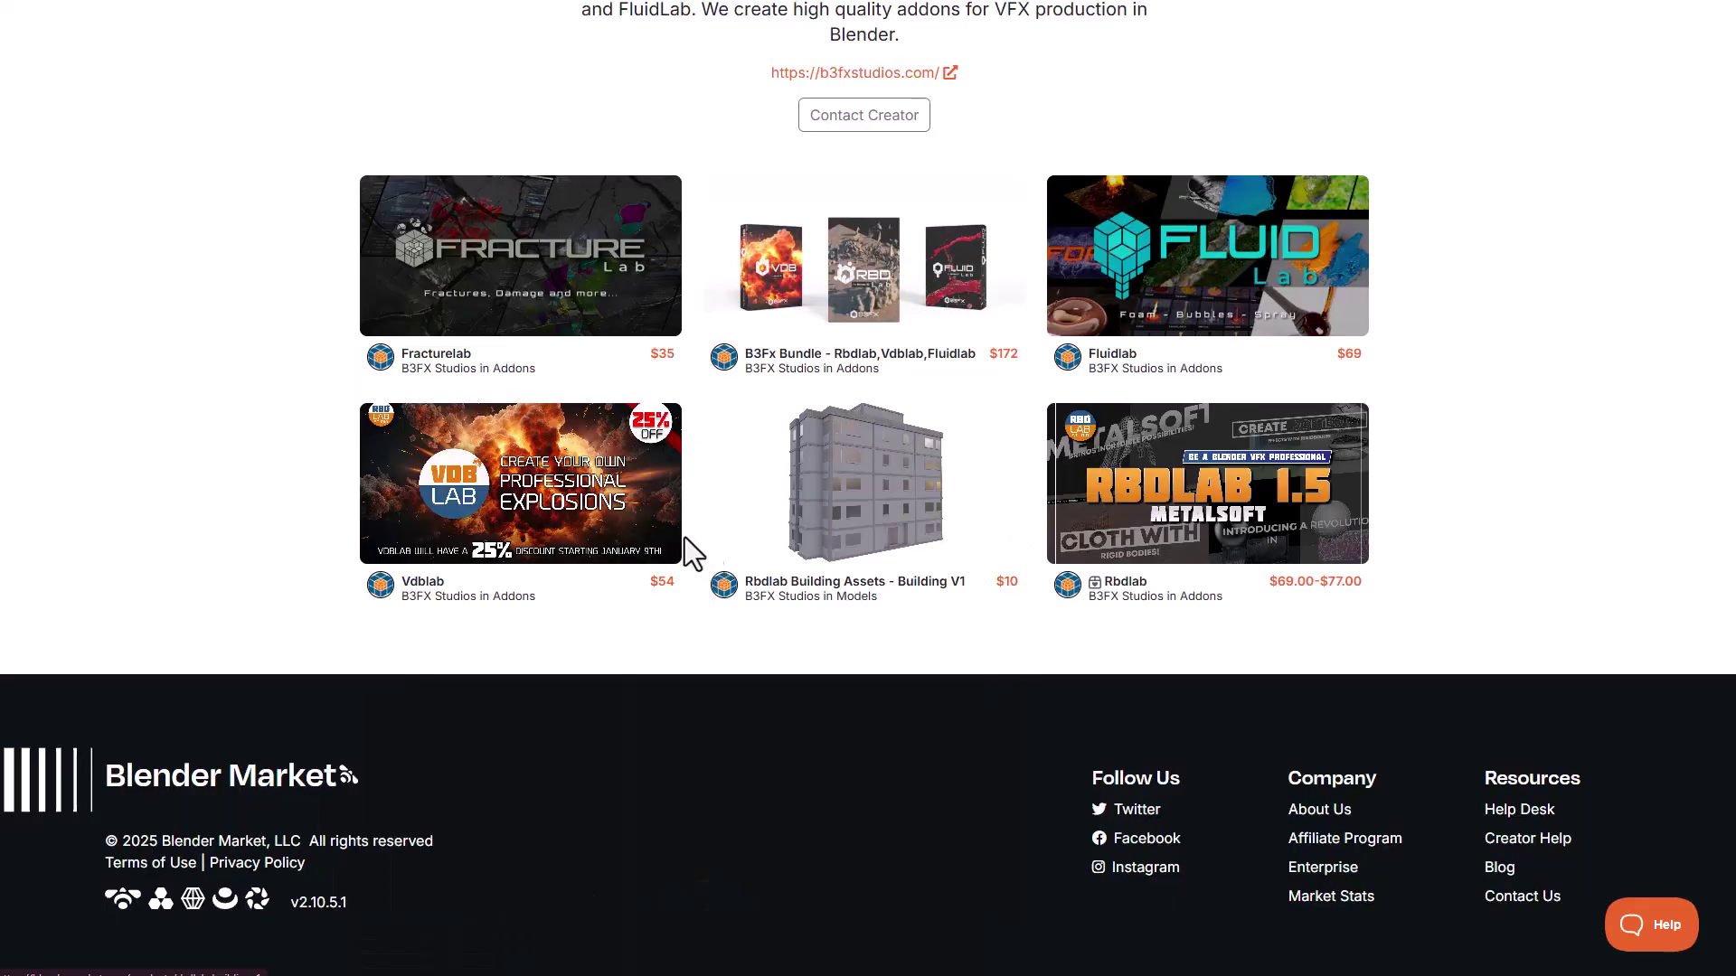
Open the Vdblab product page and read its overview, explosion examples and Emitter module section
click(586, 515)
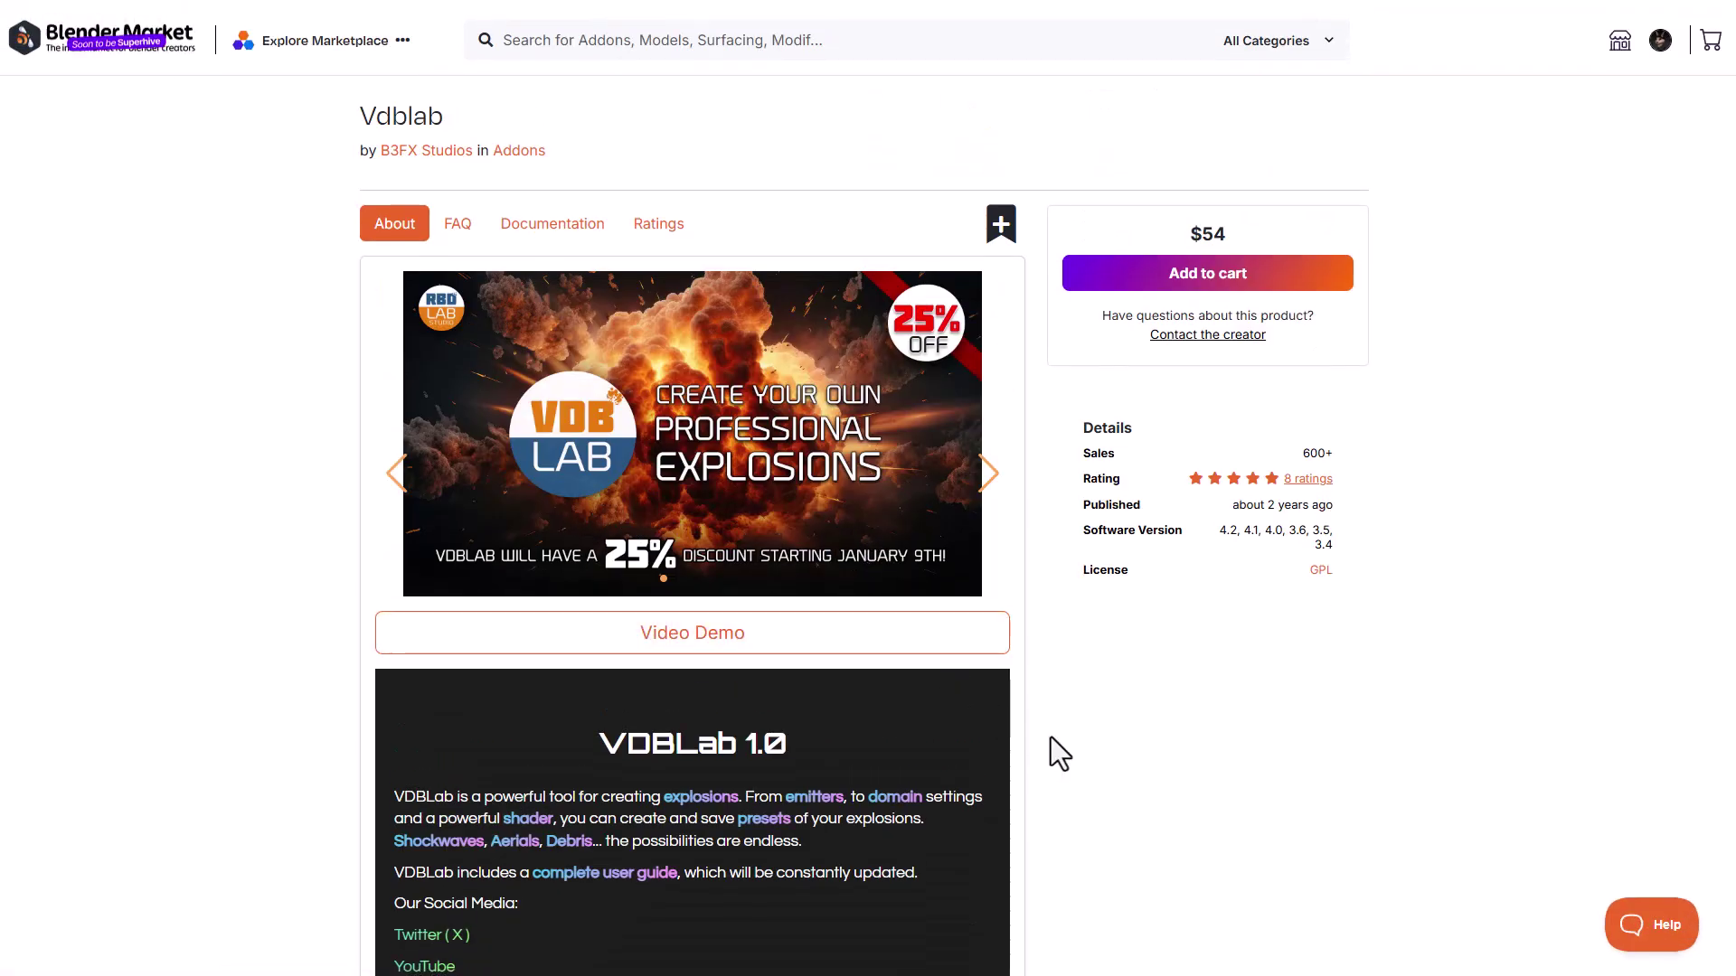
scroll(1107, 719, down, 3)
scroll(1166, 796, down, 4)
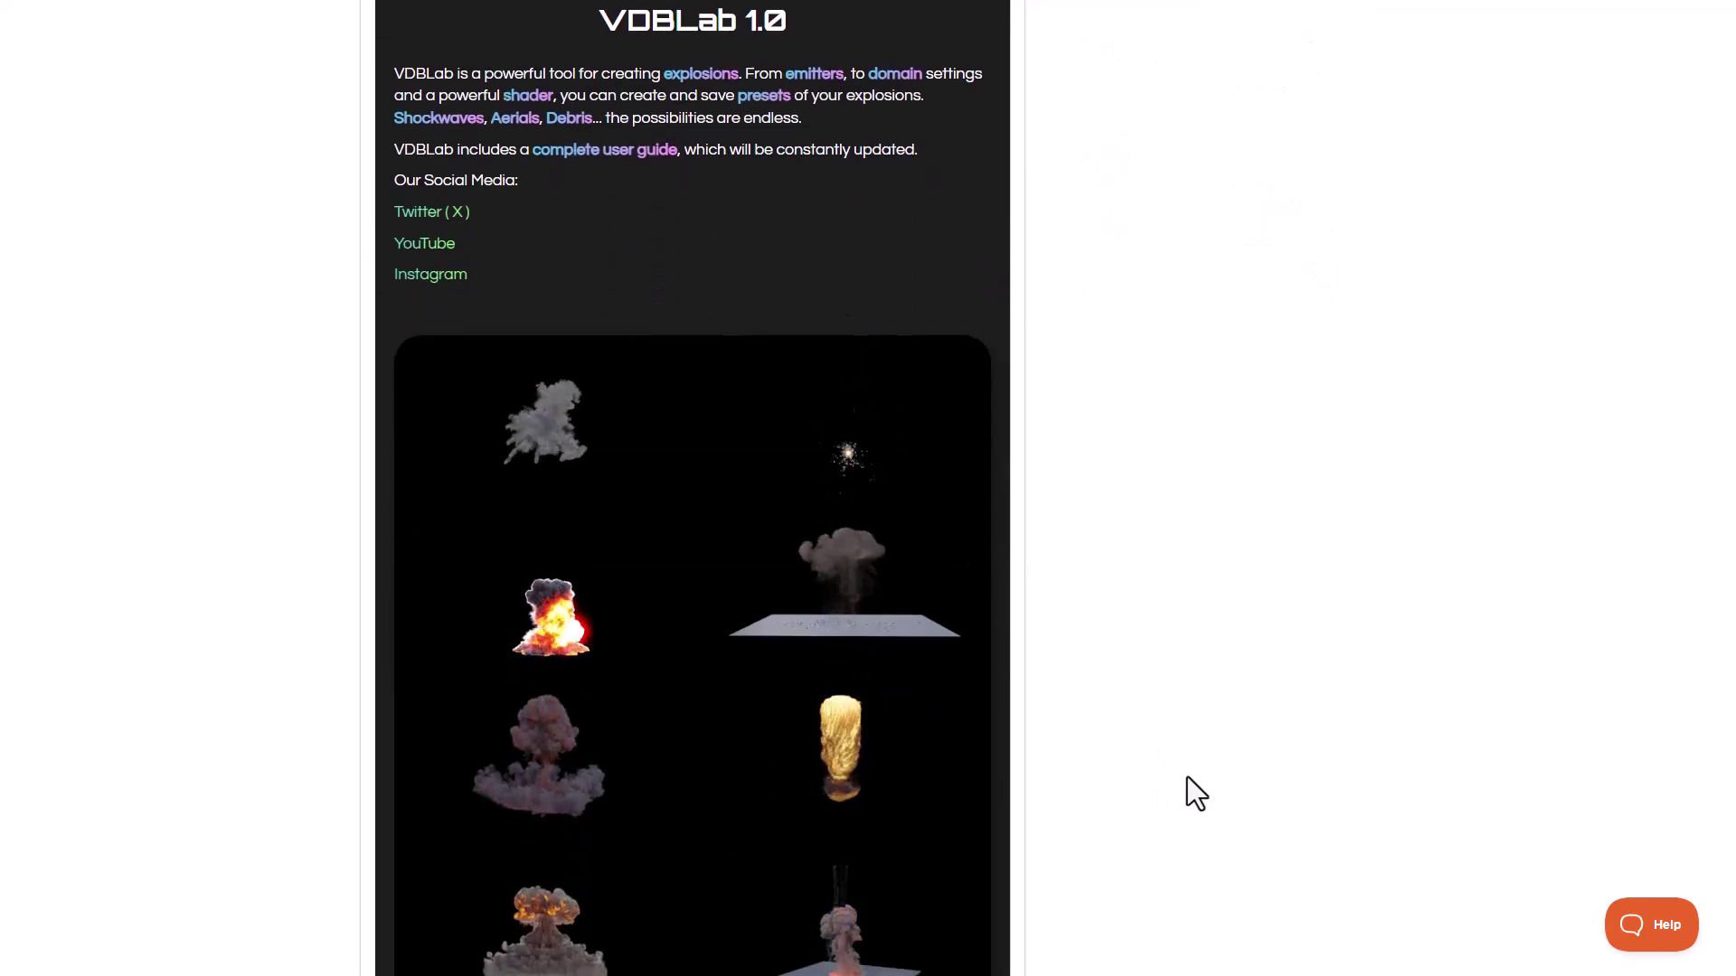
scroll(1197, 754, down, 8)
scroll(1212, 737, down, 3)
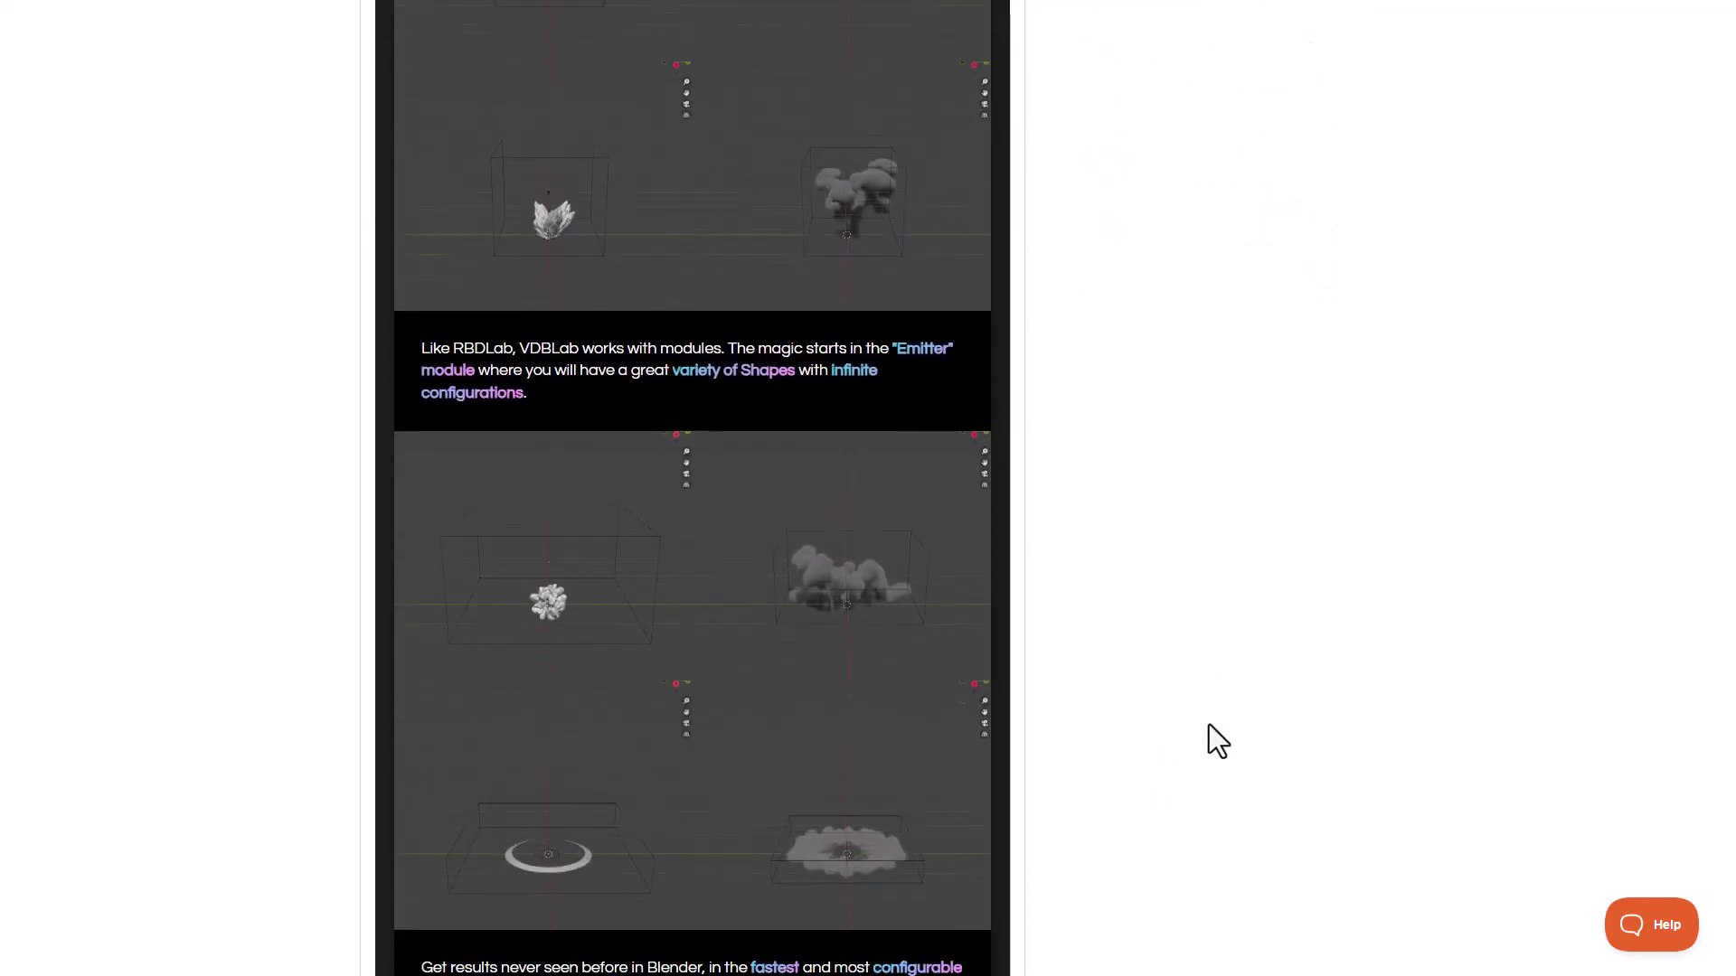
scroll(1049, 710, up, 20)
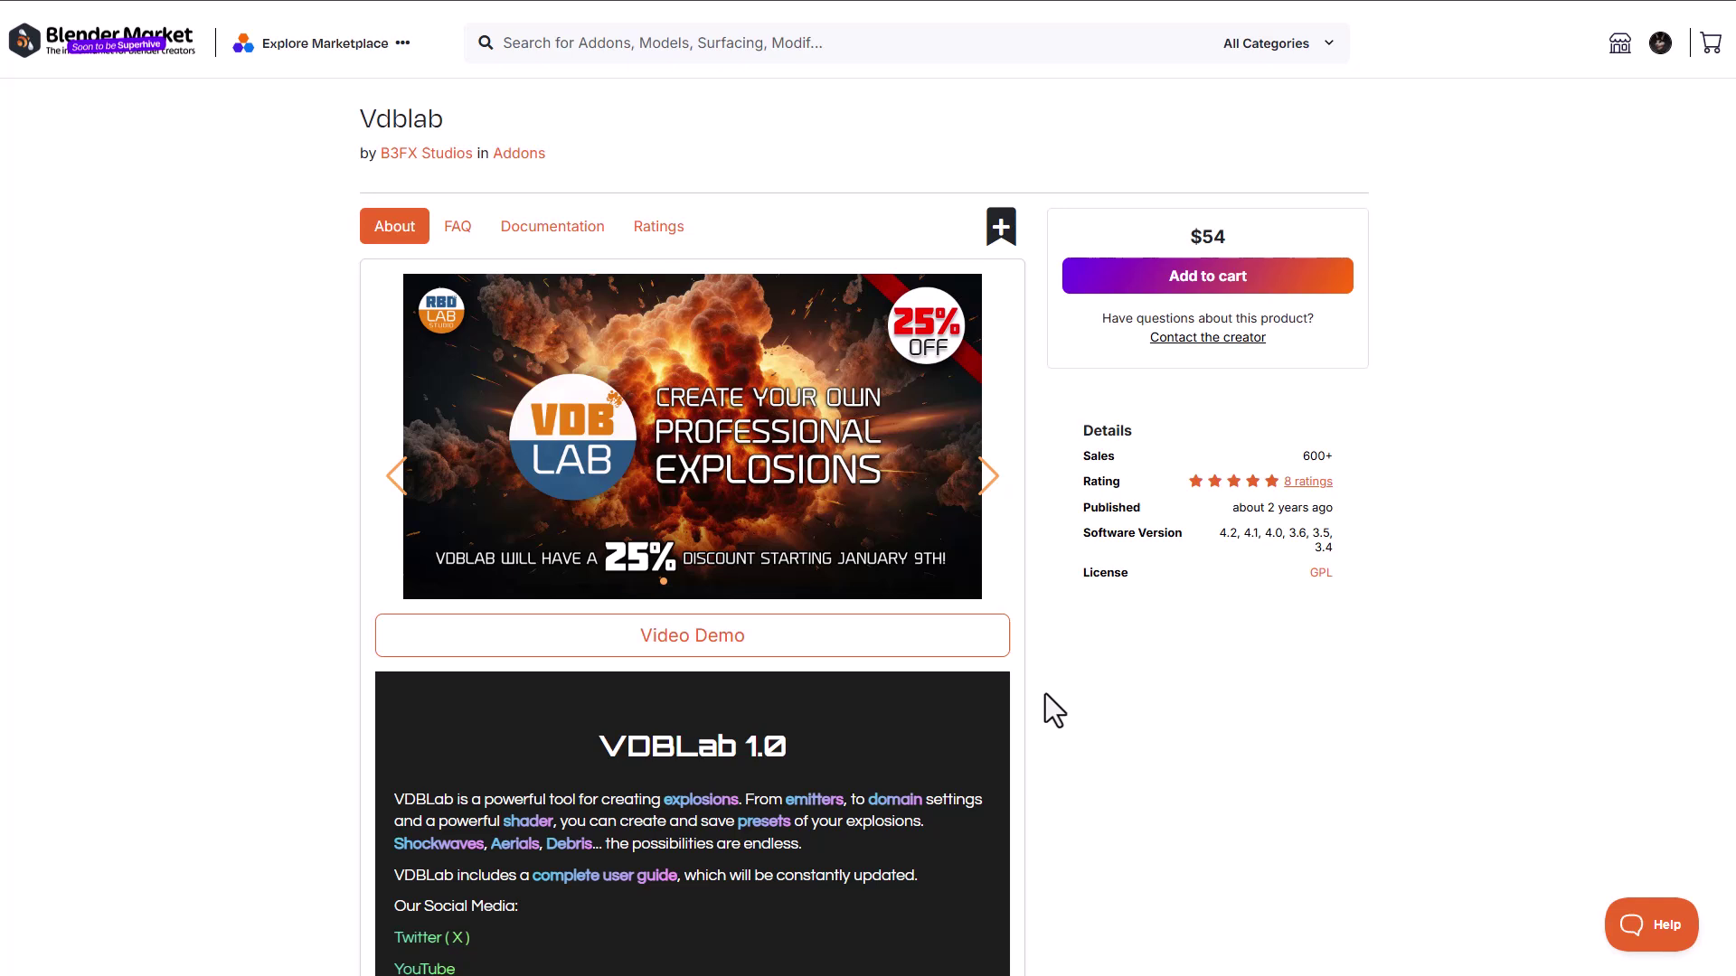
middle_click(1198, 612)
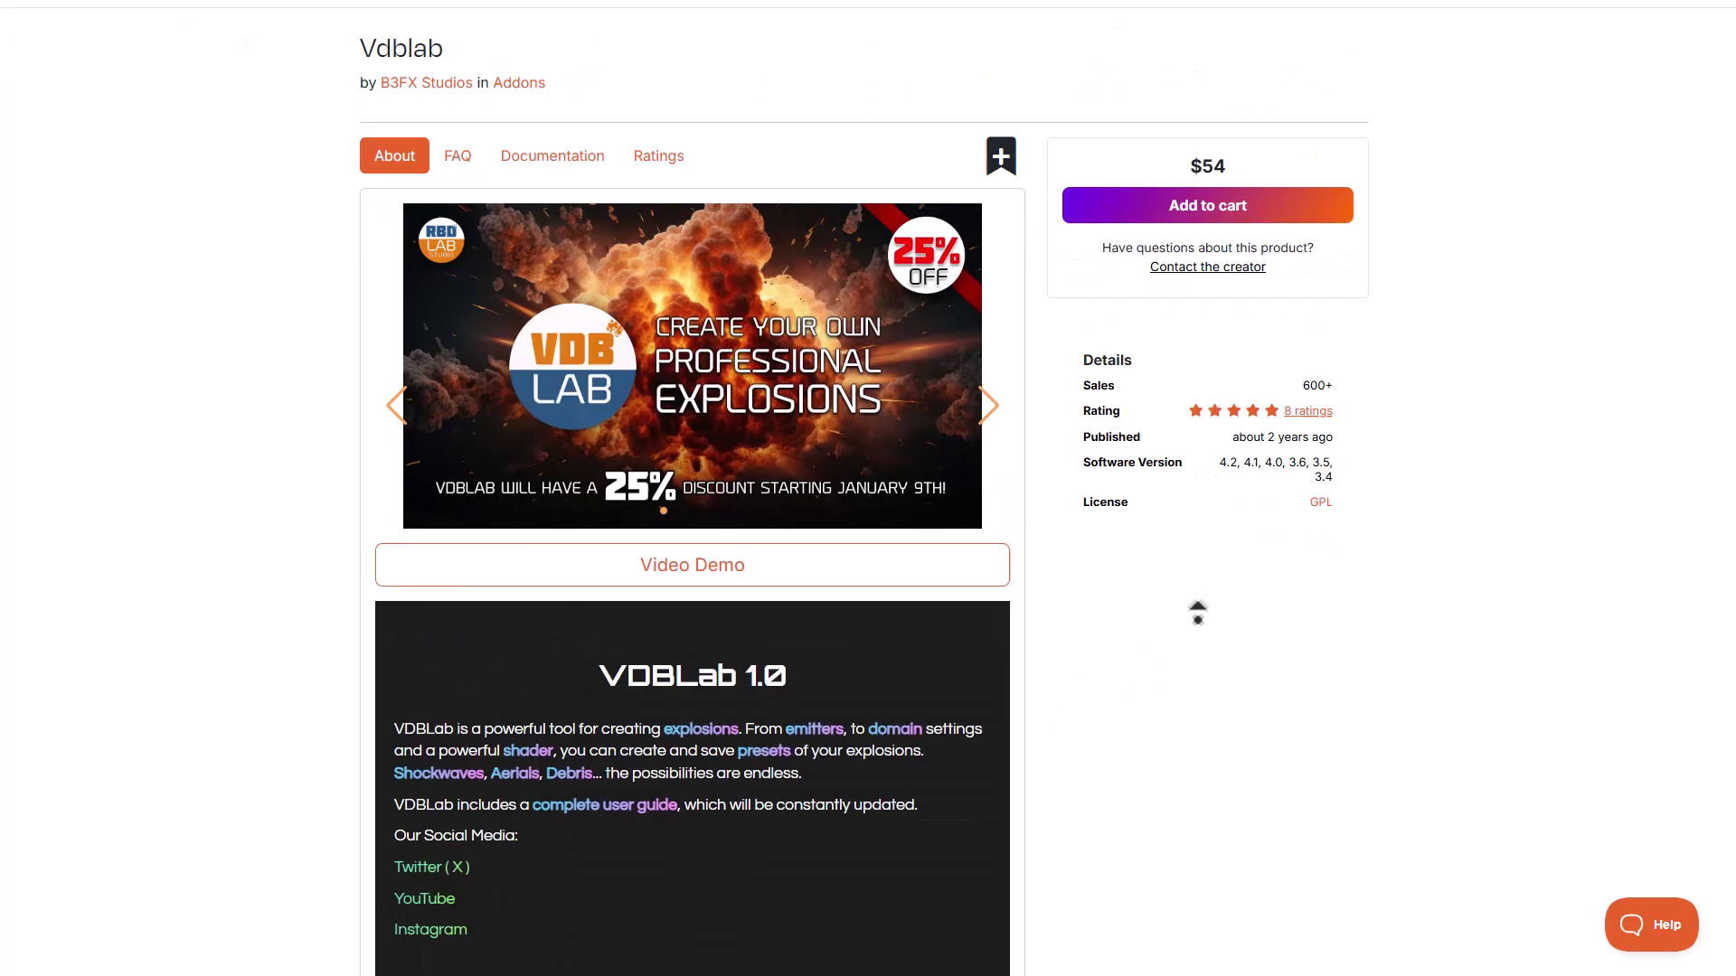
middle_click(1206, 639)
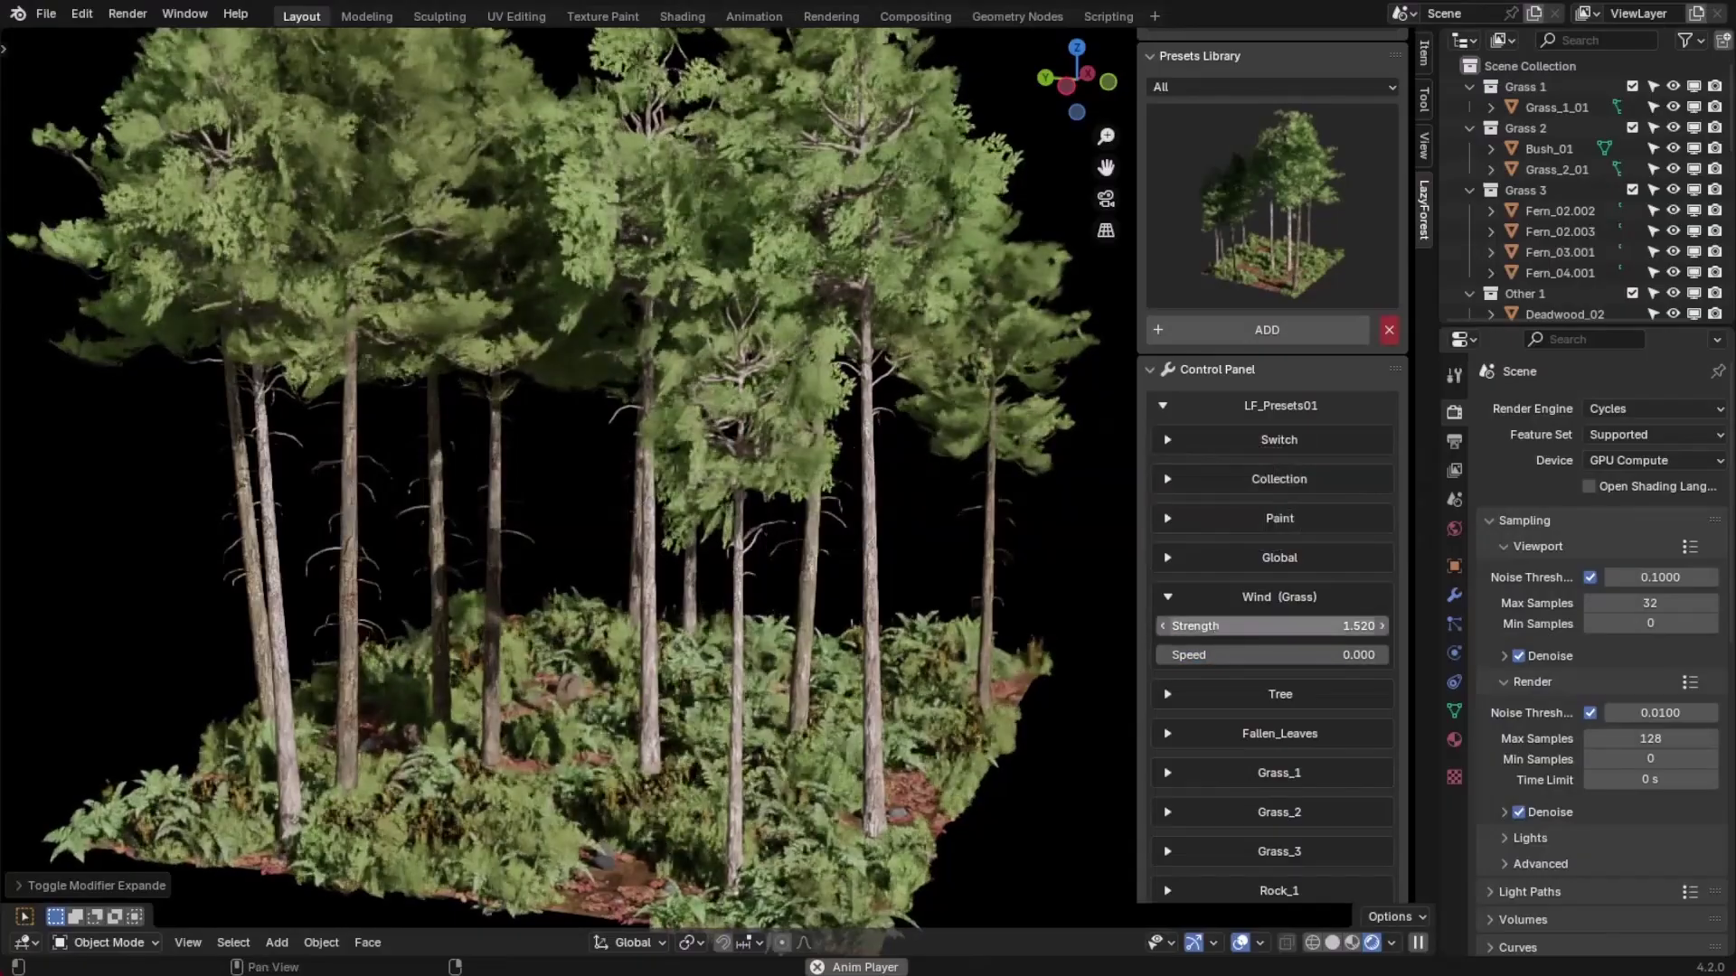
Increase the grass wind strength of the LF_Presets01 forest in the LazyForest controls
drag(1272, 626, 1374, 626)
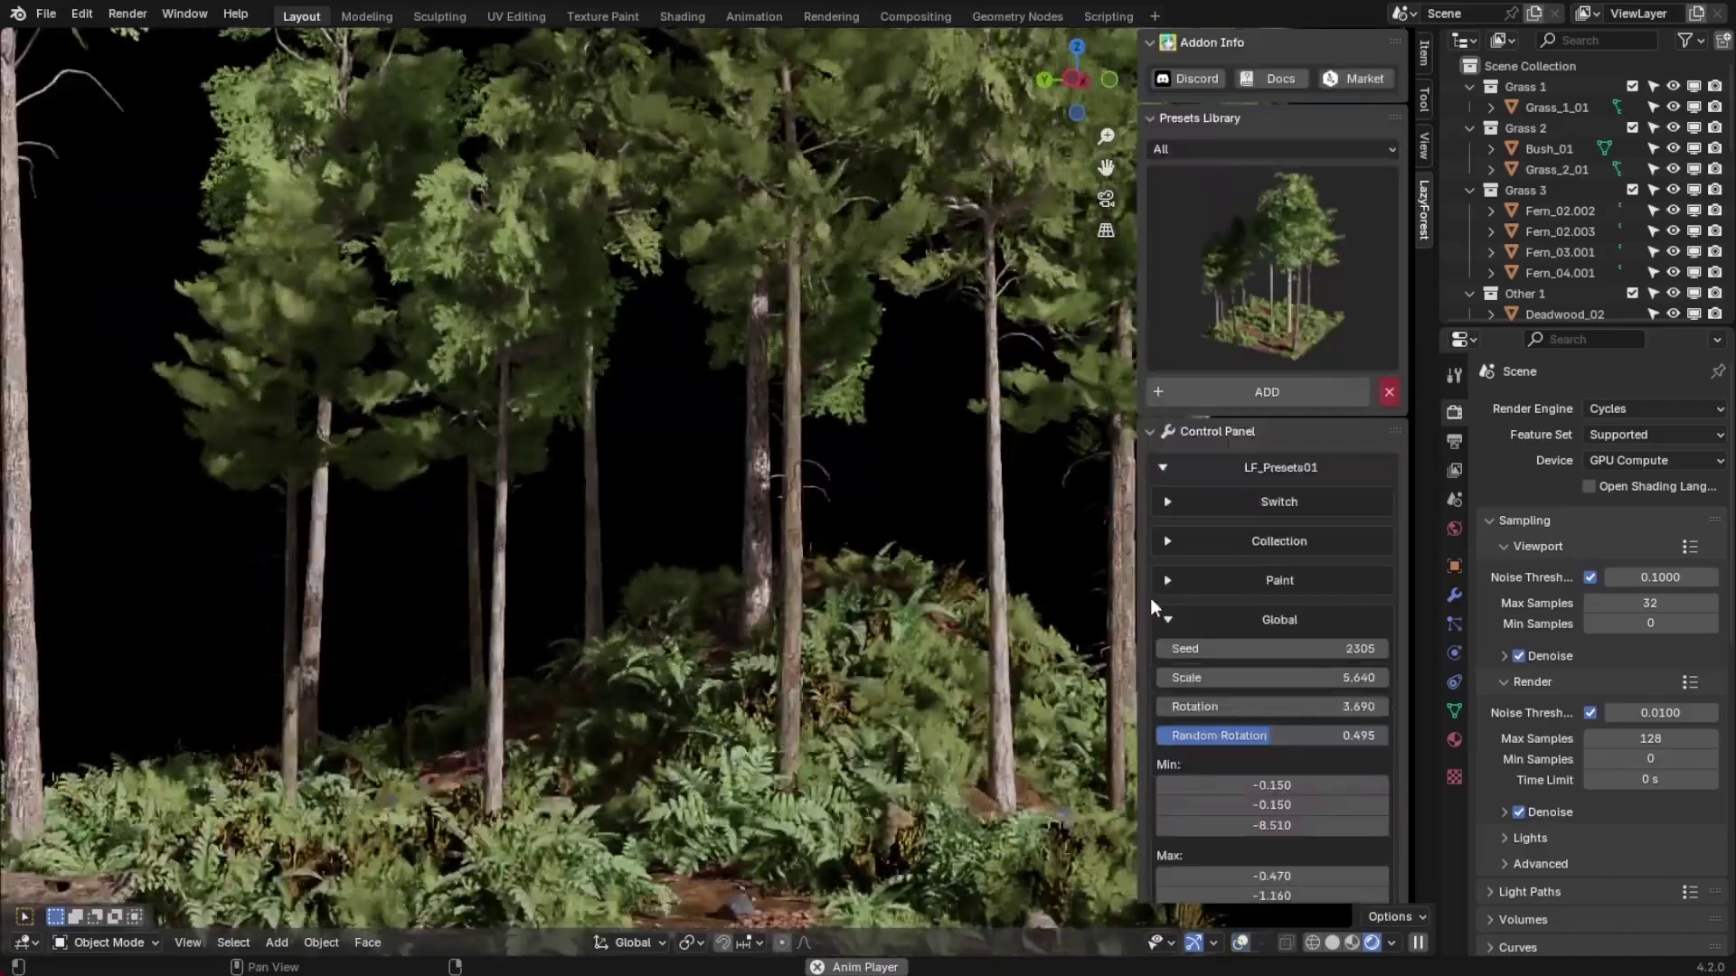
middle_drag(1012, 611, 875, 703)
scroll(865, 622, down, 2)
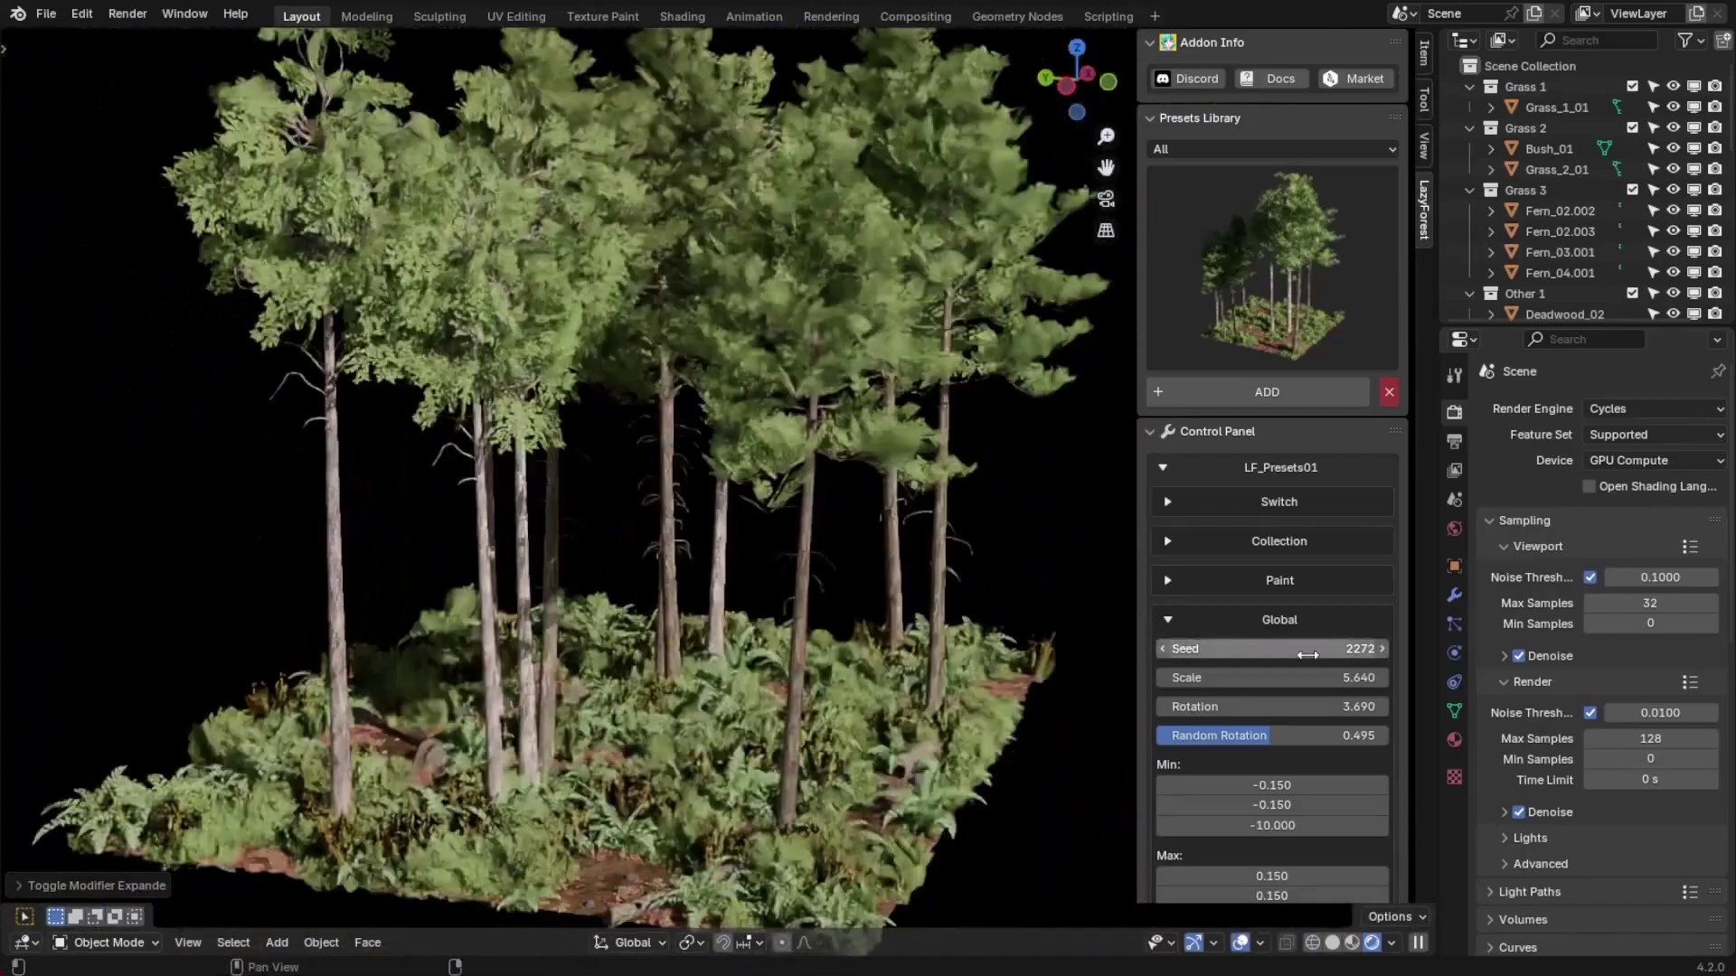
Raise the LF_Presets01 forest's global seed to 2279 and reduce its global scale
click(1380, 649)
click(1381, 649)
click(1380, 649)
click(1380, 649)
click(1380, 649)
click(1381, 649)
click(1381, 649)
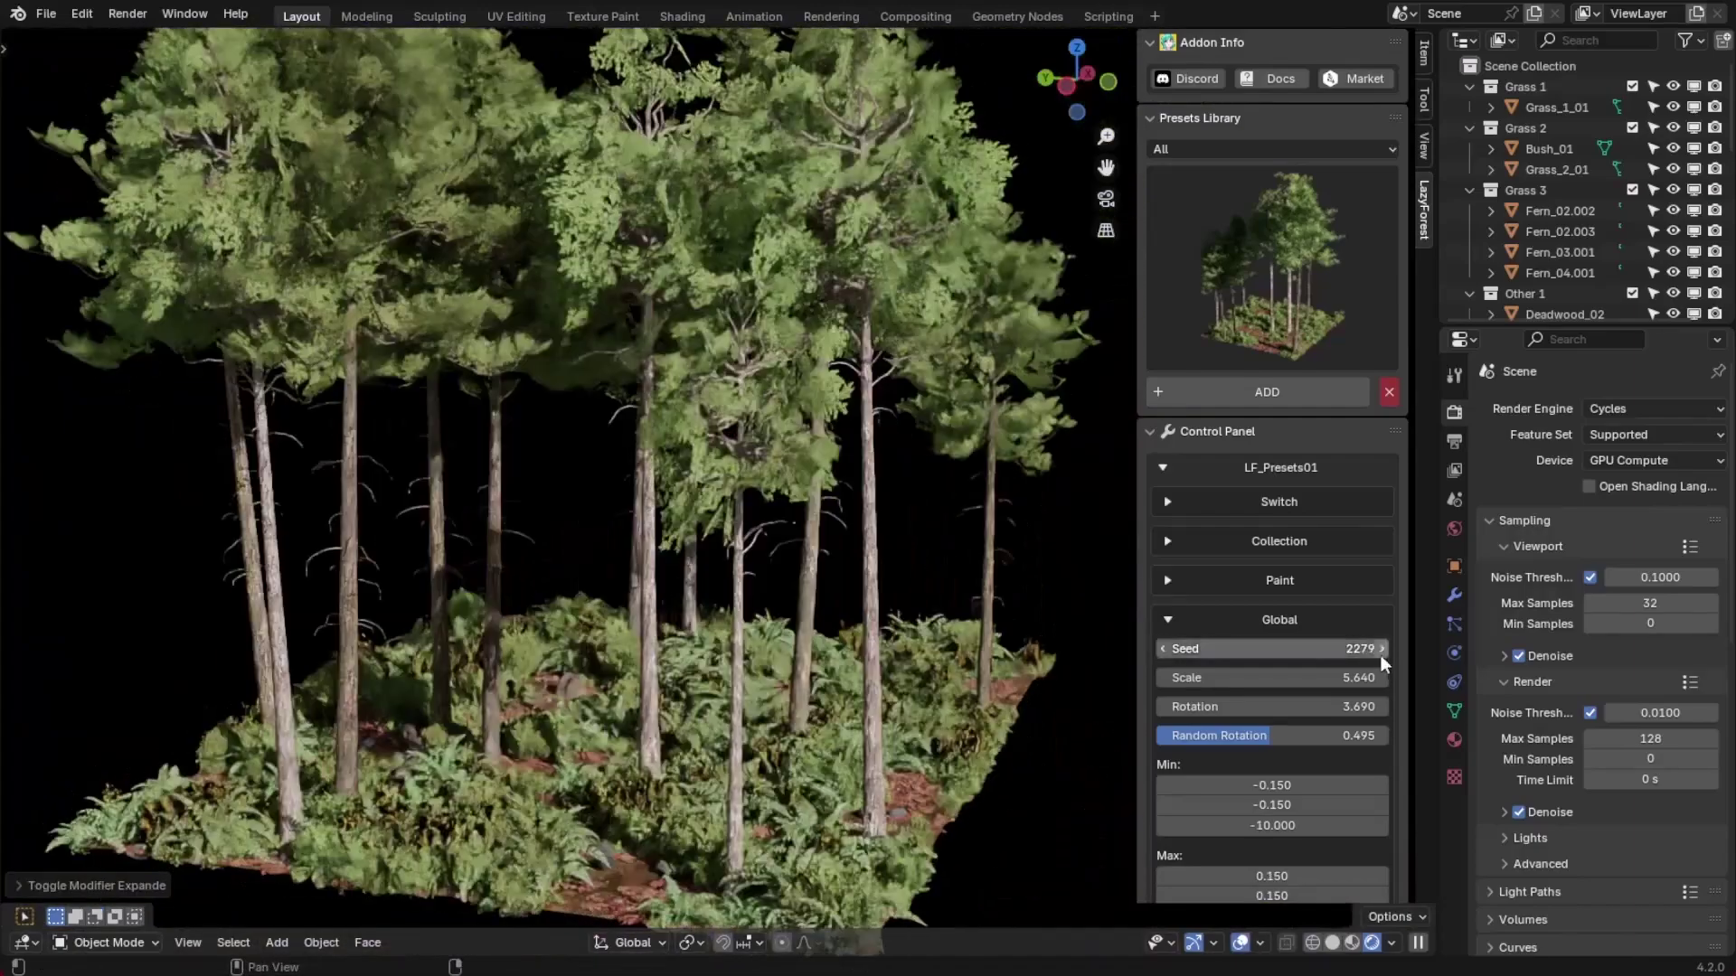
drag(1361, 678, 1275, 679)
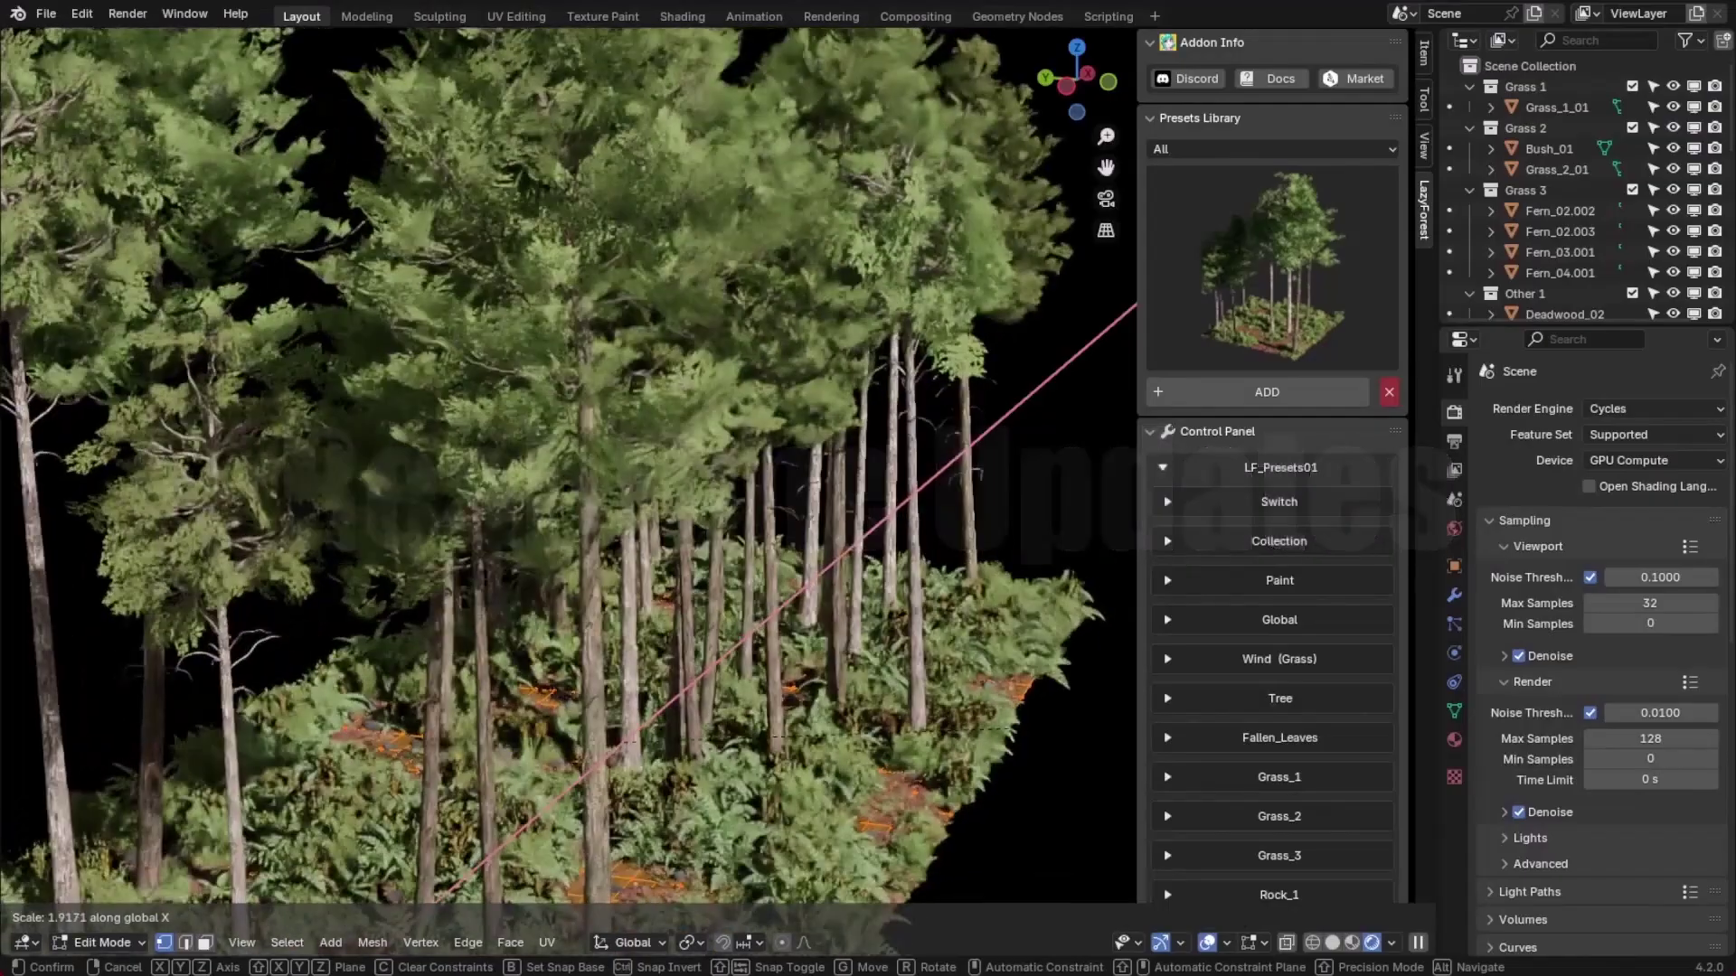
Scale the forest's ground mesh along the global Y and X axes in Edit Mode and return to Object Mode
key(y)
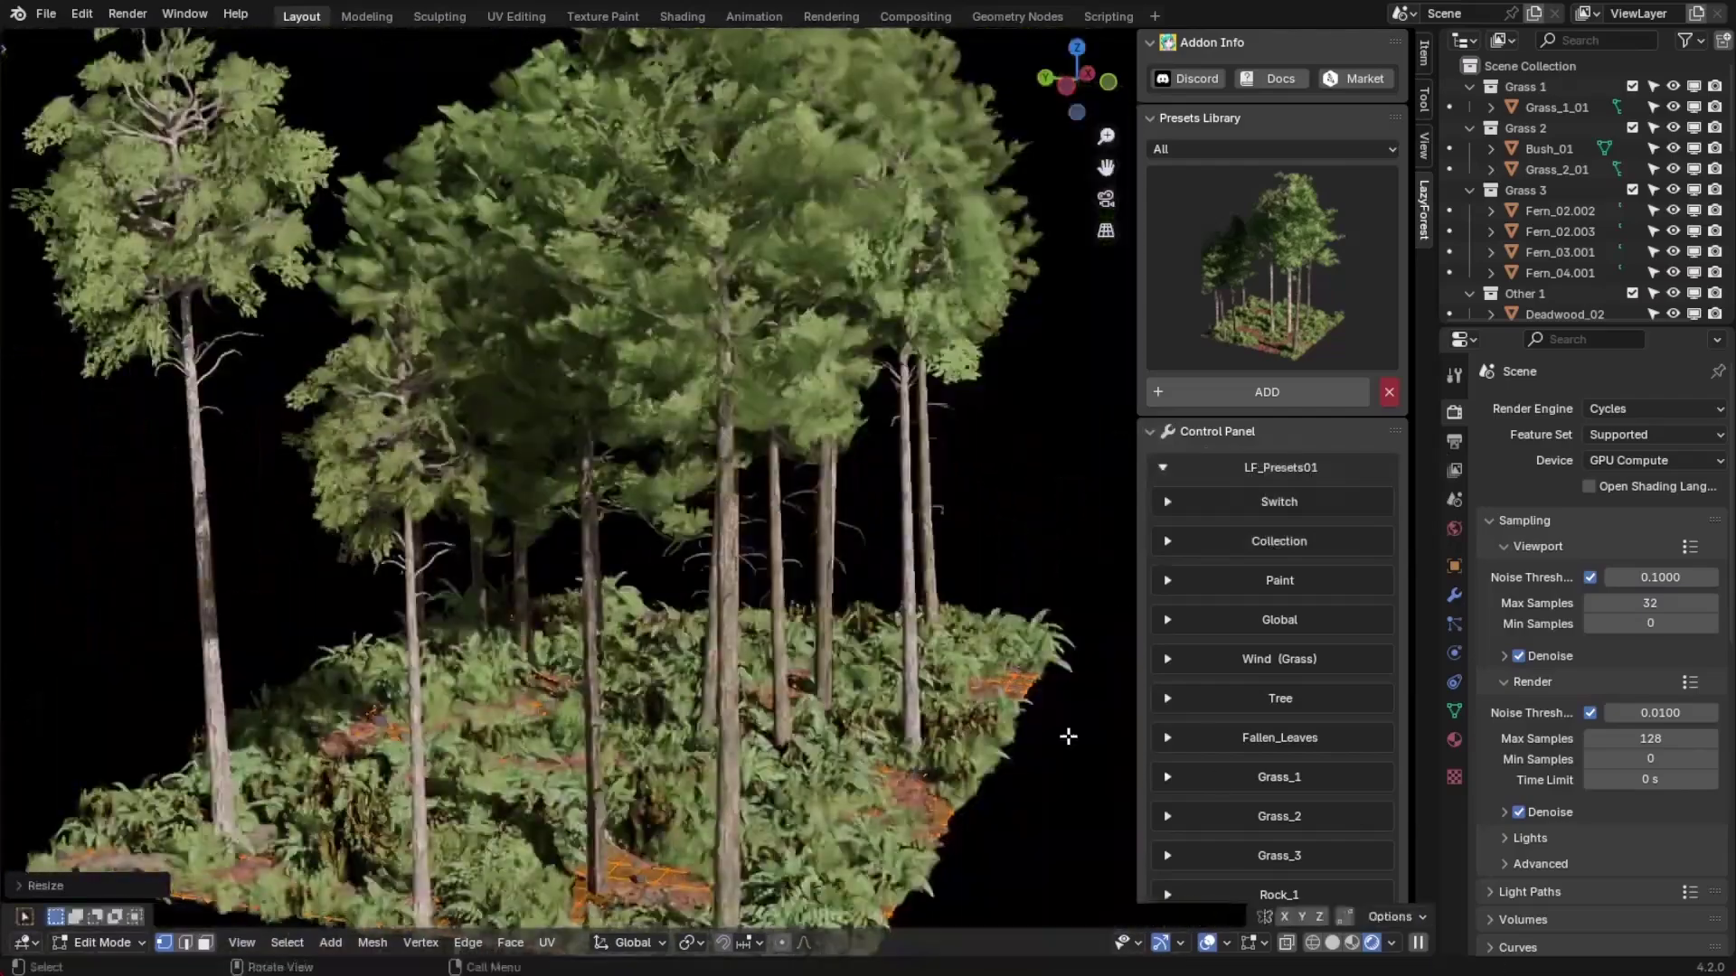
key(s)
key(x)
click(1052, 764)
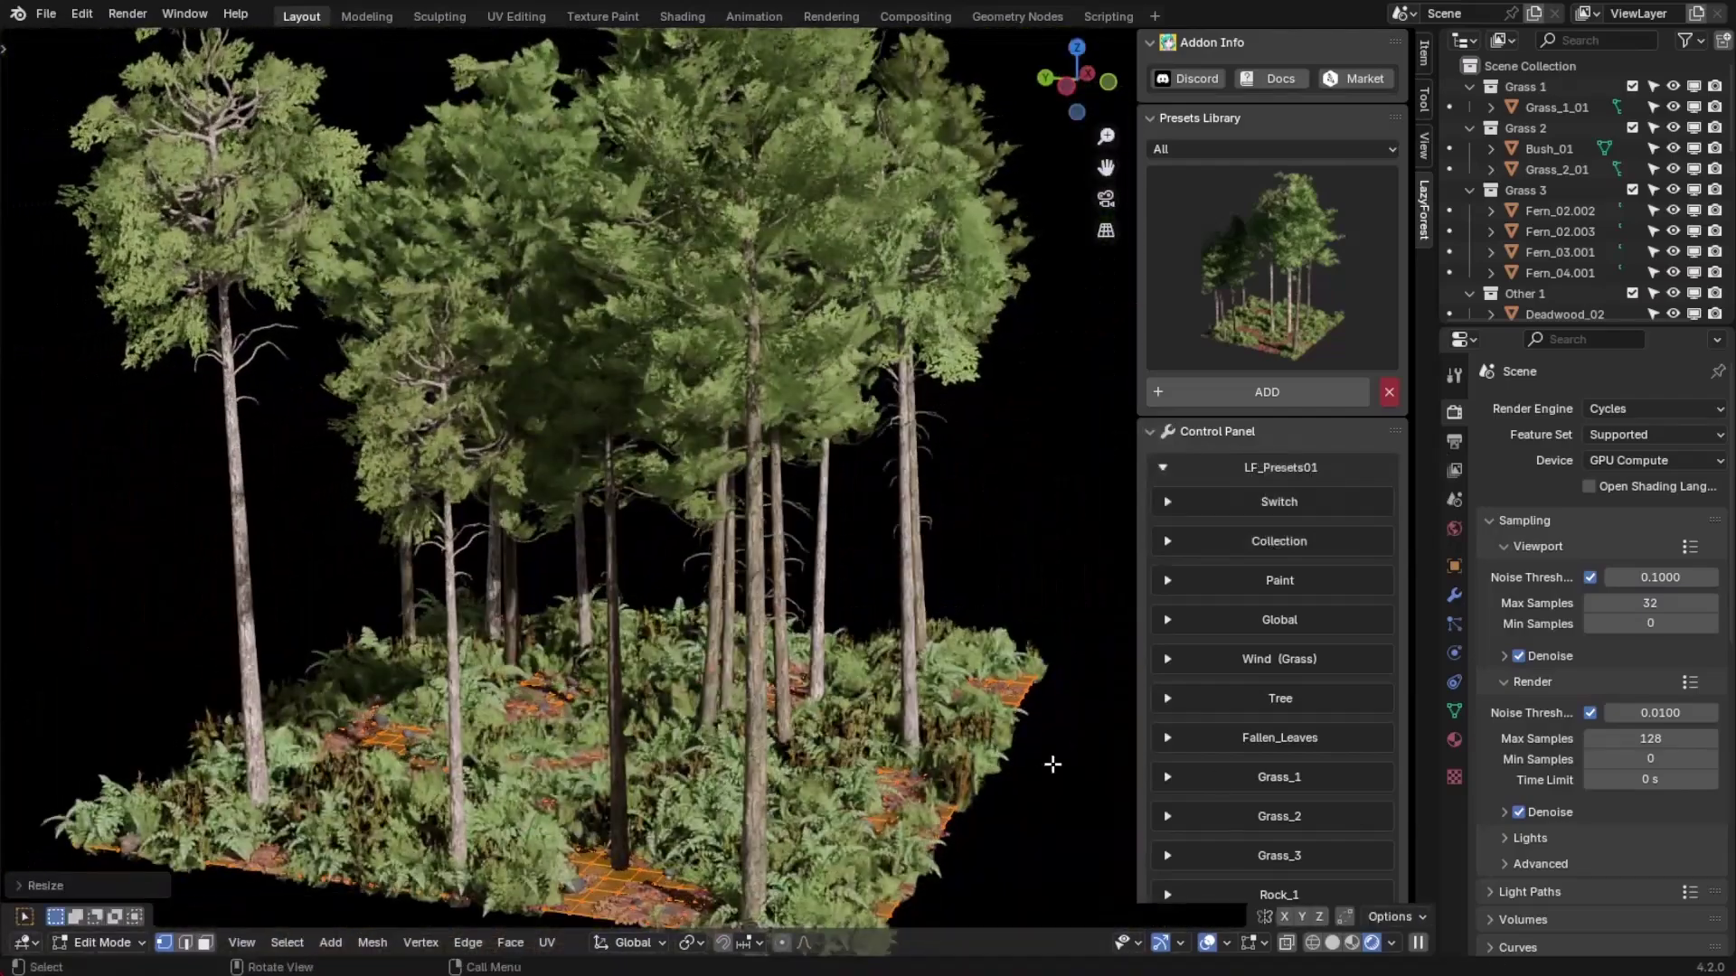
key(Tab)
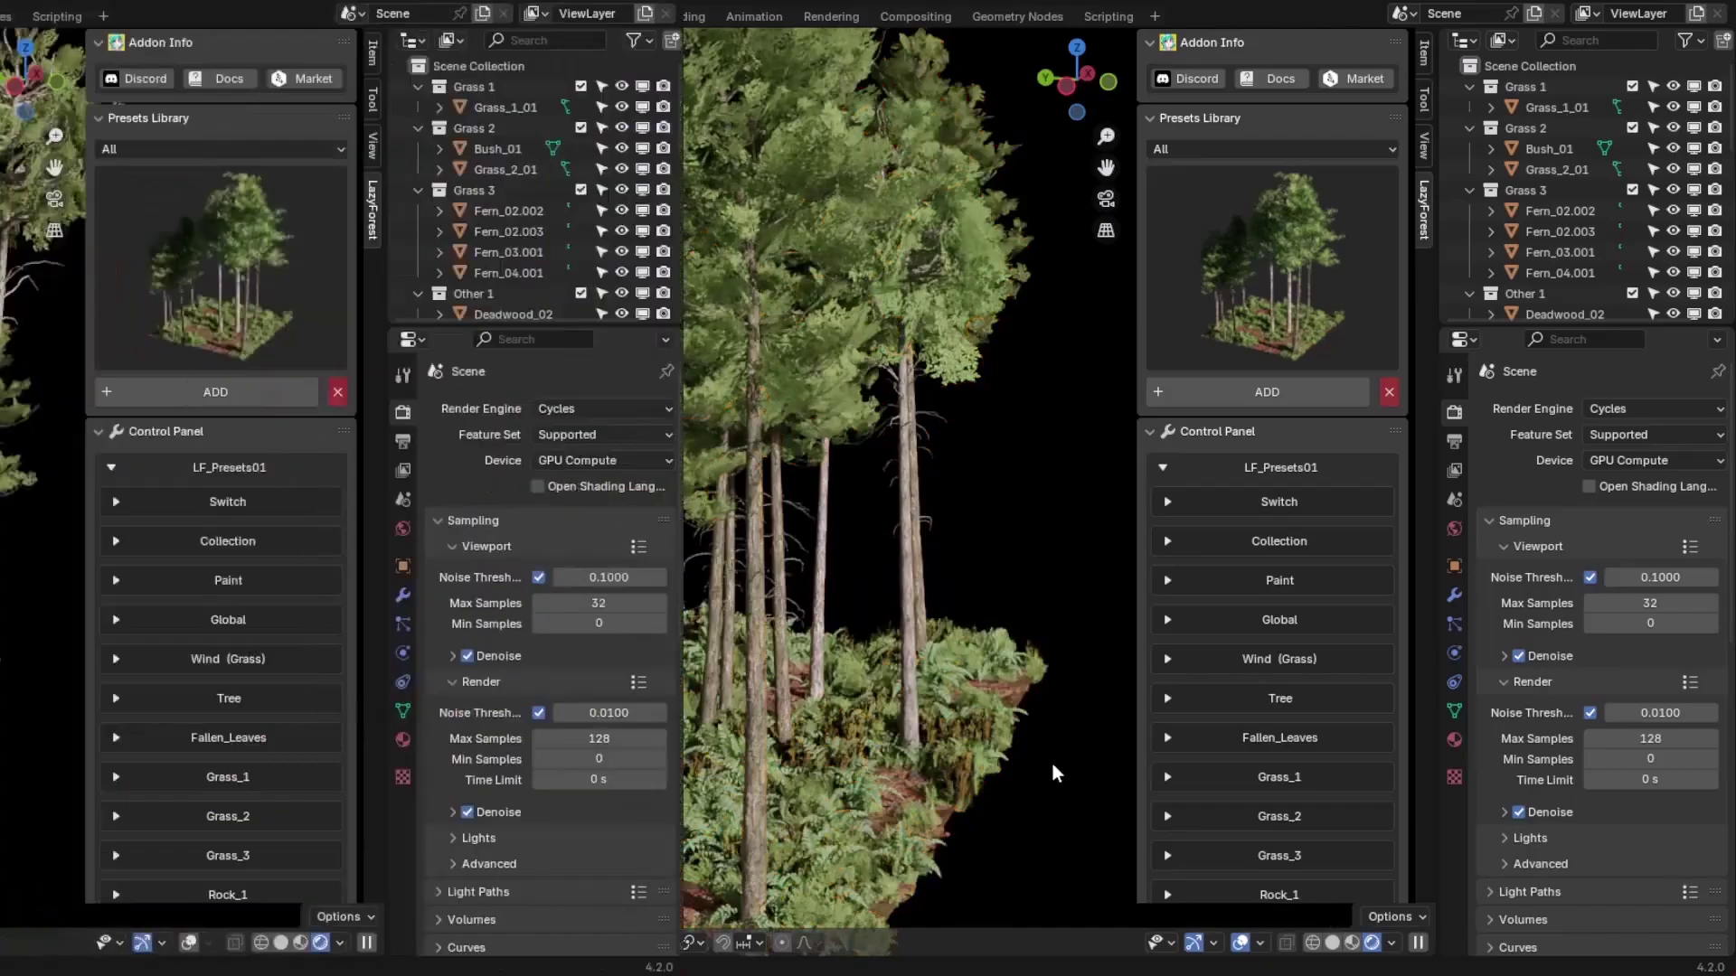
Sculpt the forest's ground into a raised mound with a resized SculptDraw brush and return to Object Mode
key(ctrl+Tab)
click(900, 778)
key(f)
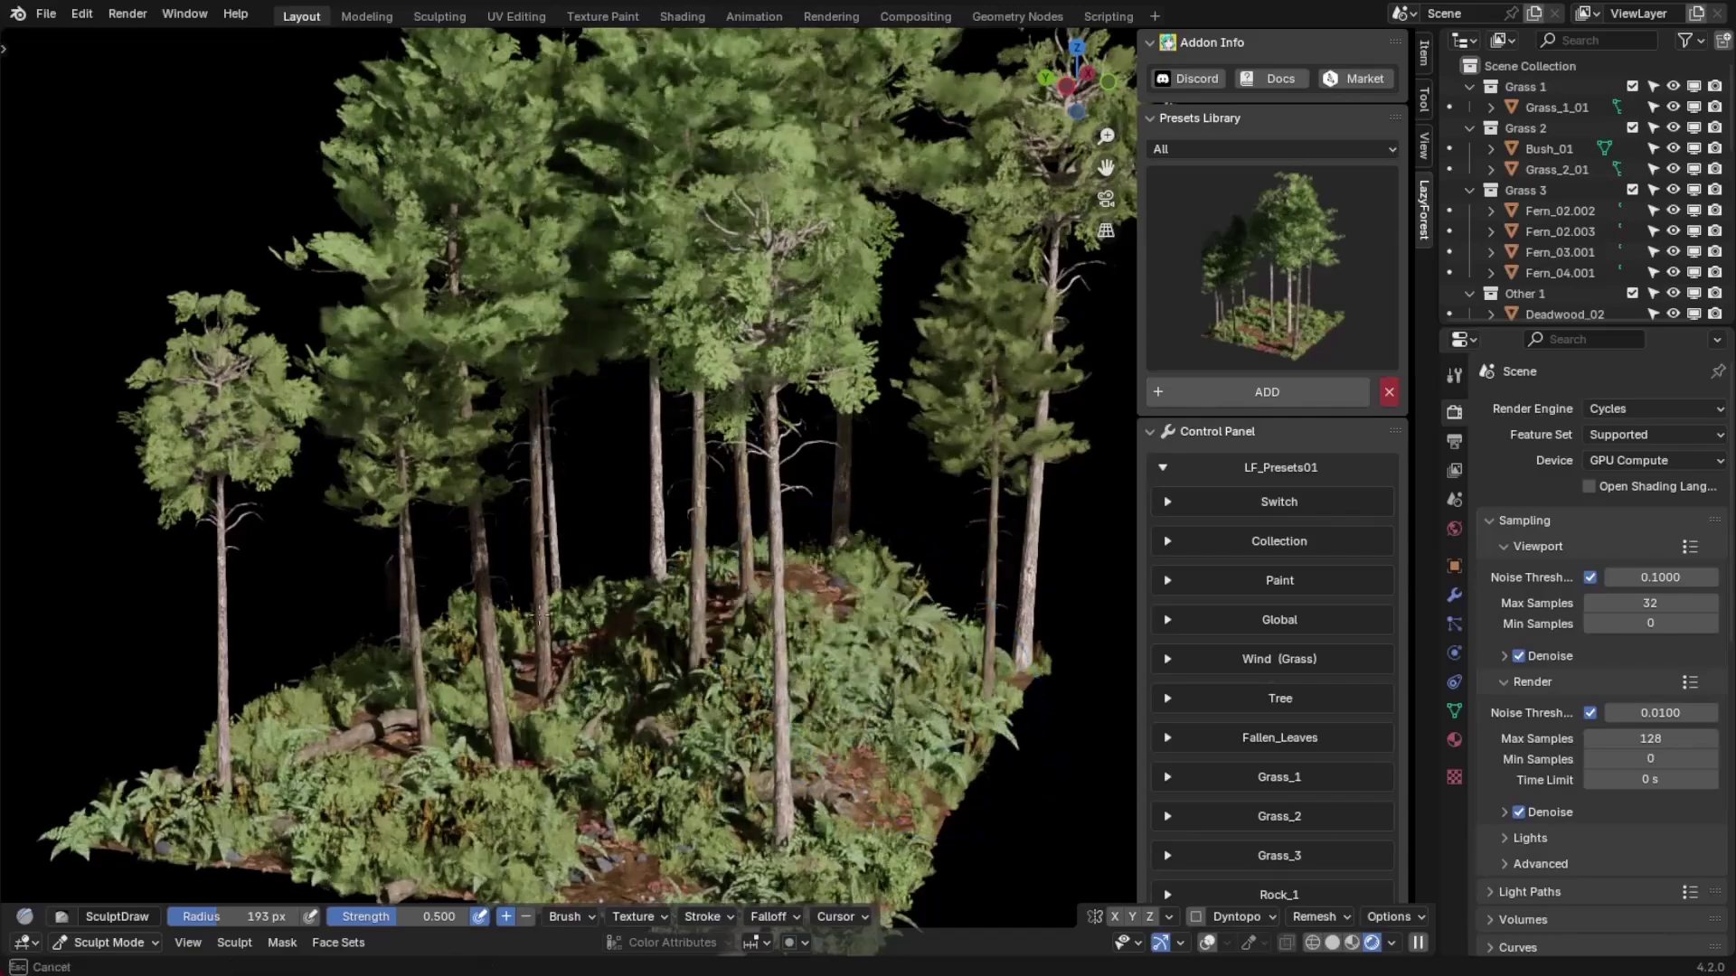
key(ctrl+Tab)
click(924, 741)
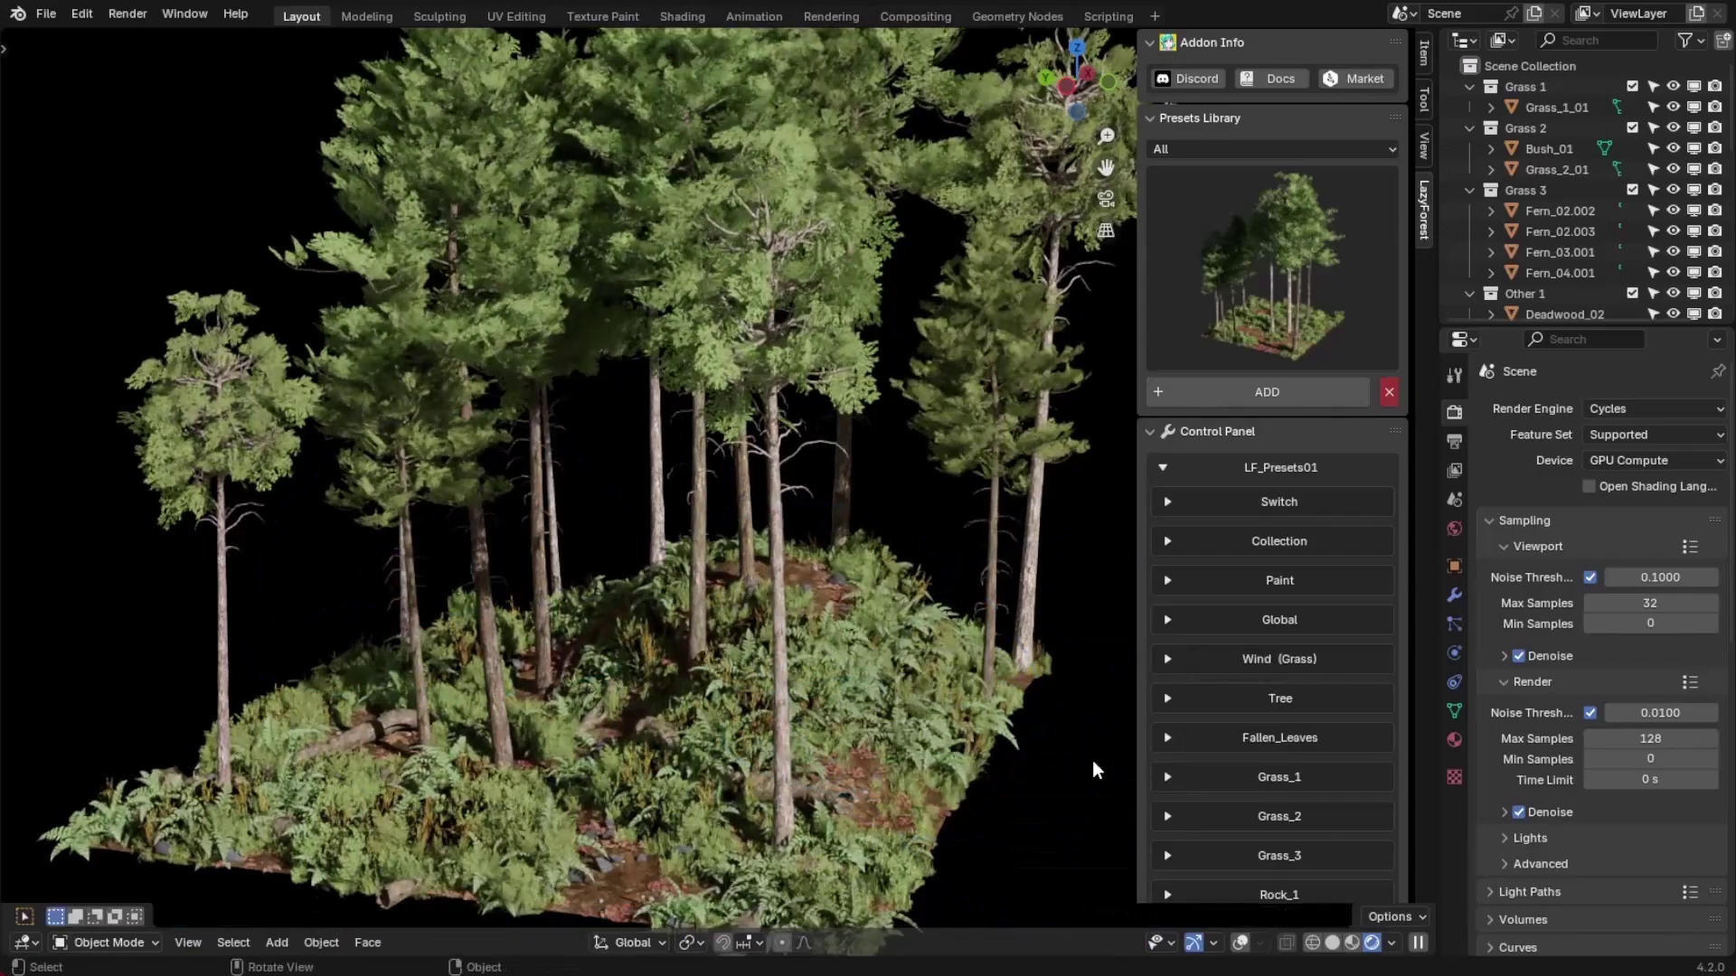
middle_drag(802, 746, 697, 744)
scroll(714, 733, down, 5)
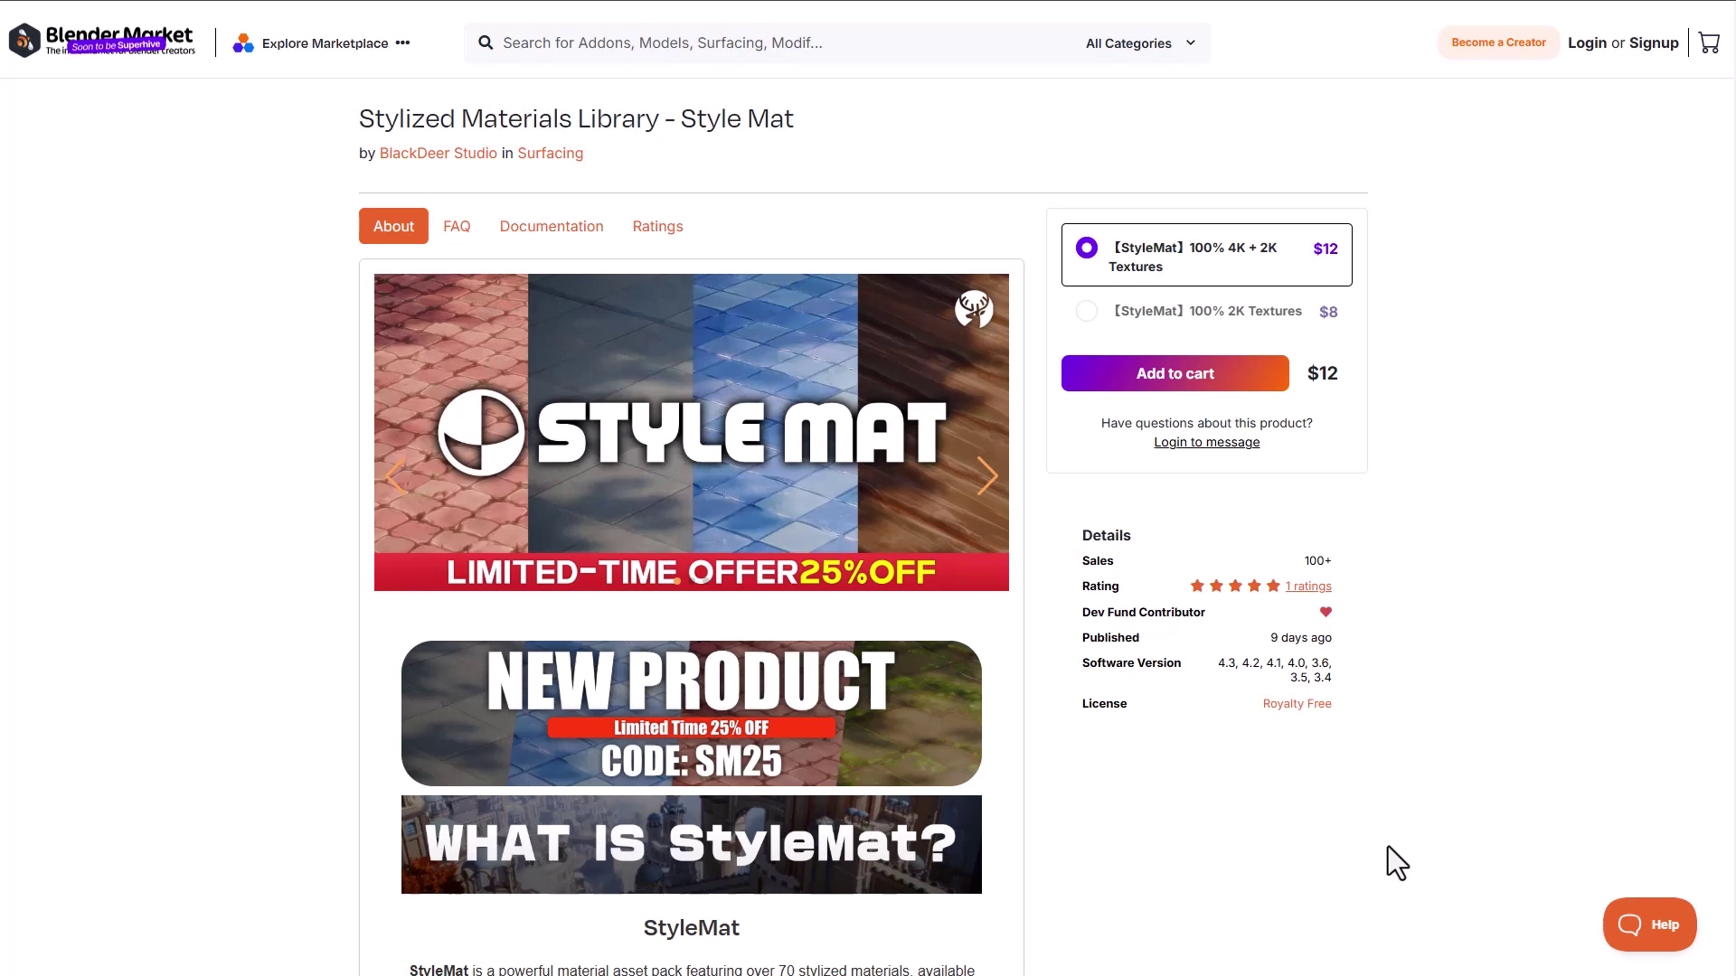
Read the Stylized Materials Library - Style Mat page, covering its artwork, material library, Random Tiler and texture sections
scroll(1389, 841, down, 5)
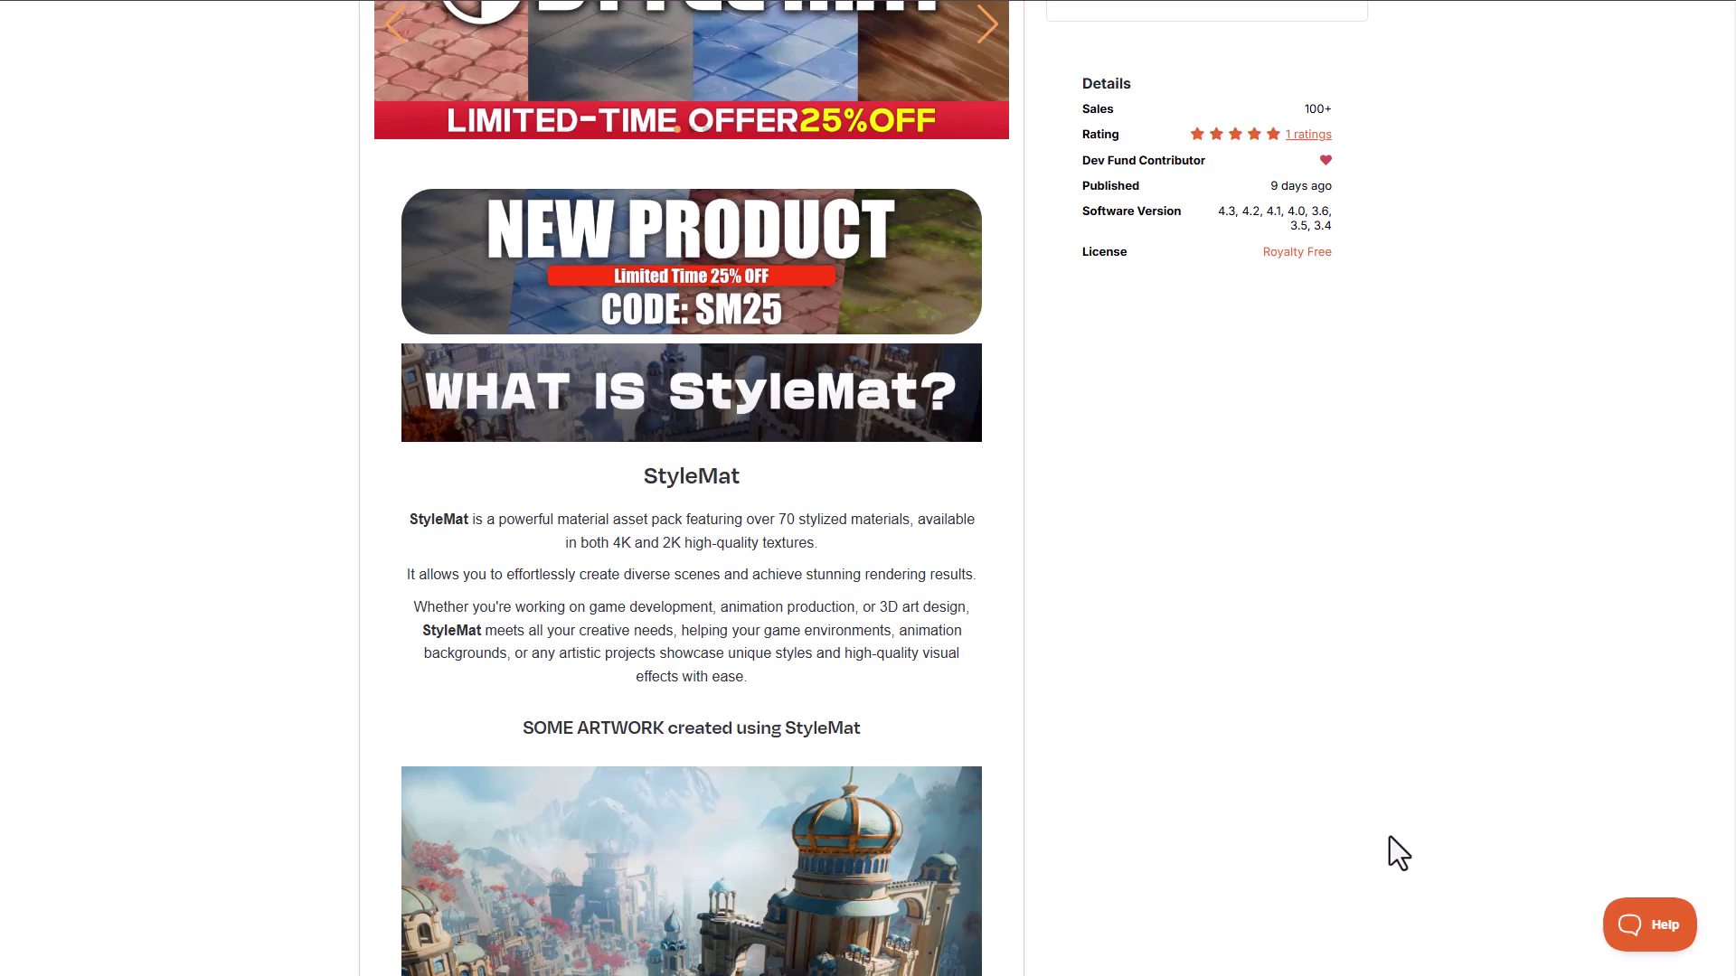
scroll(1379, 819, down, 11)
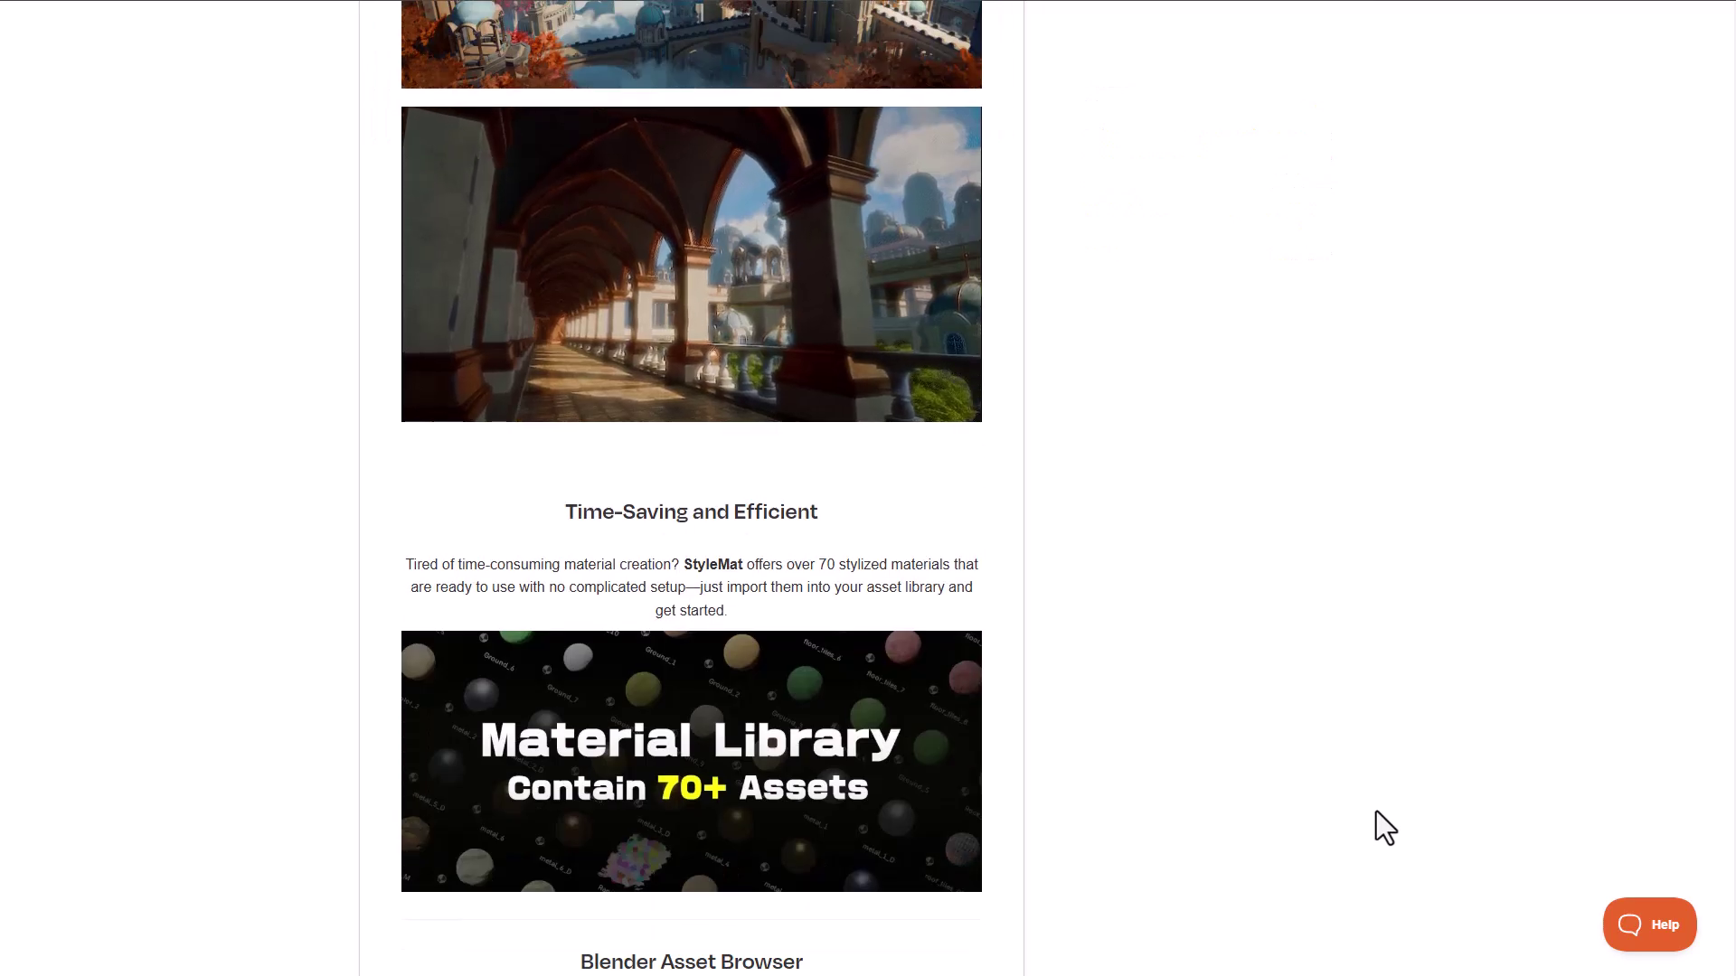
scroll(1392, 709, down, 9)
middle_click(1426, 473)
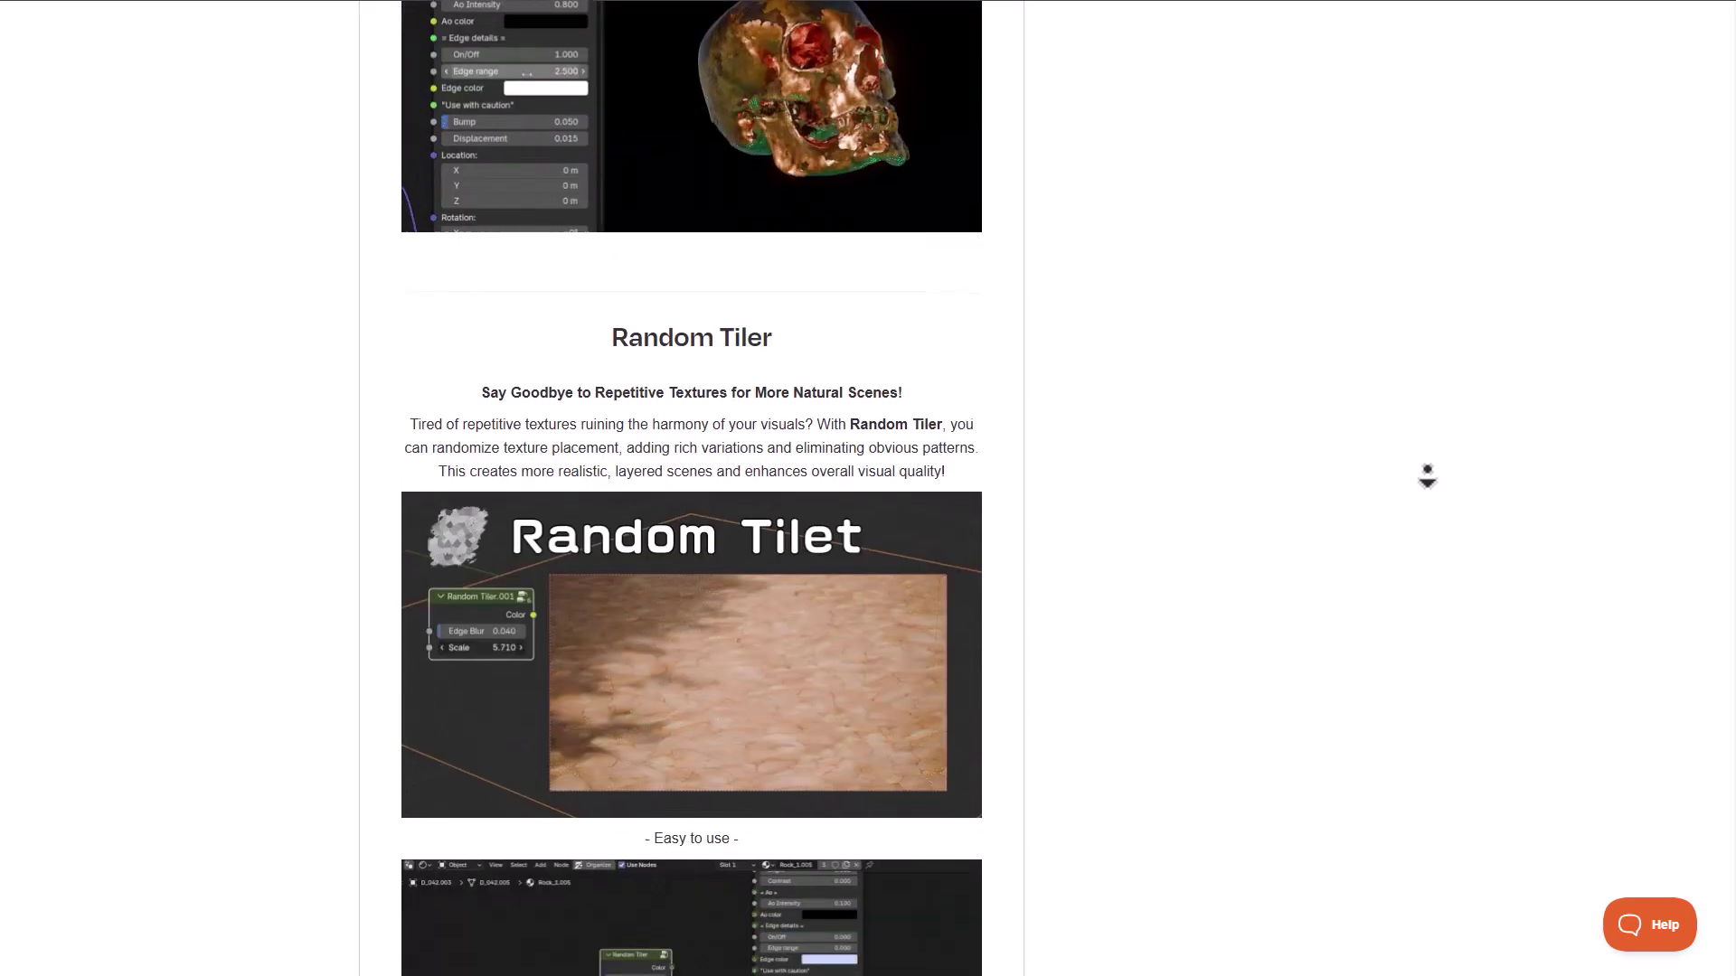
scroll(1412, 501, down, 12)
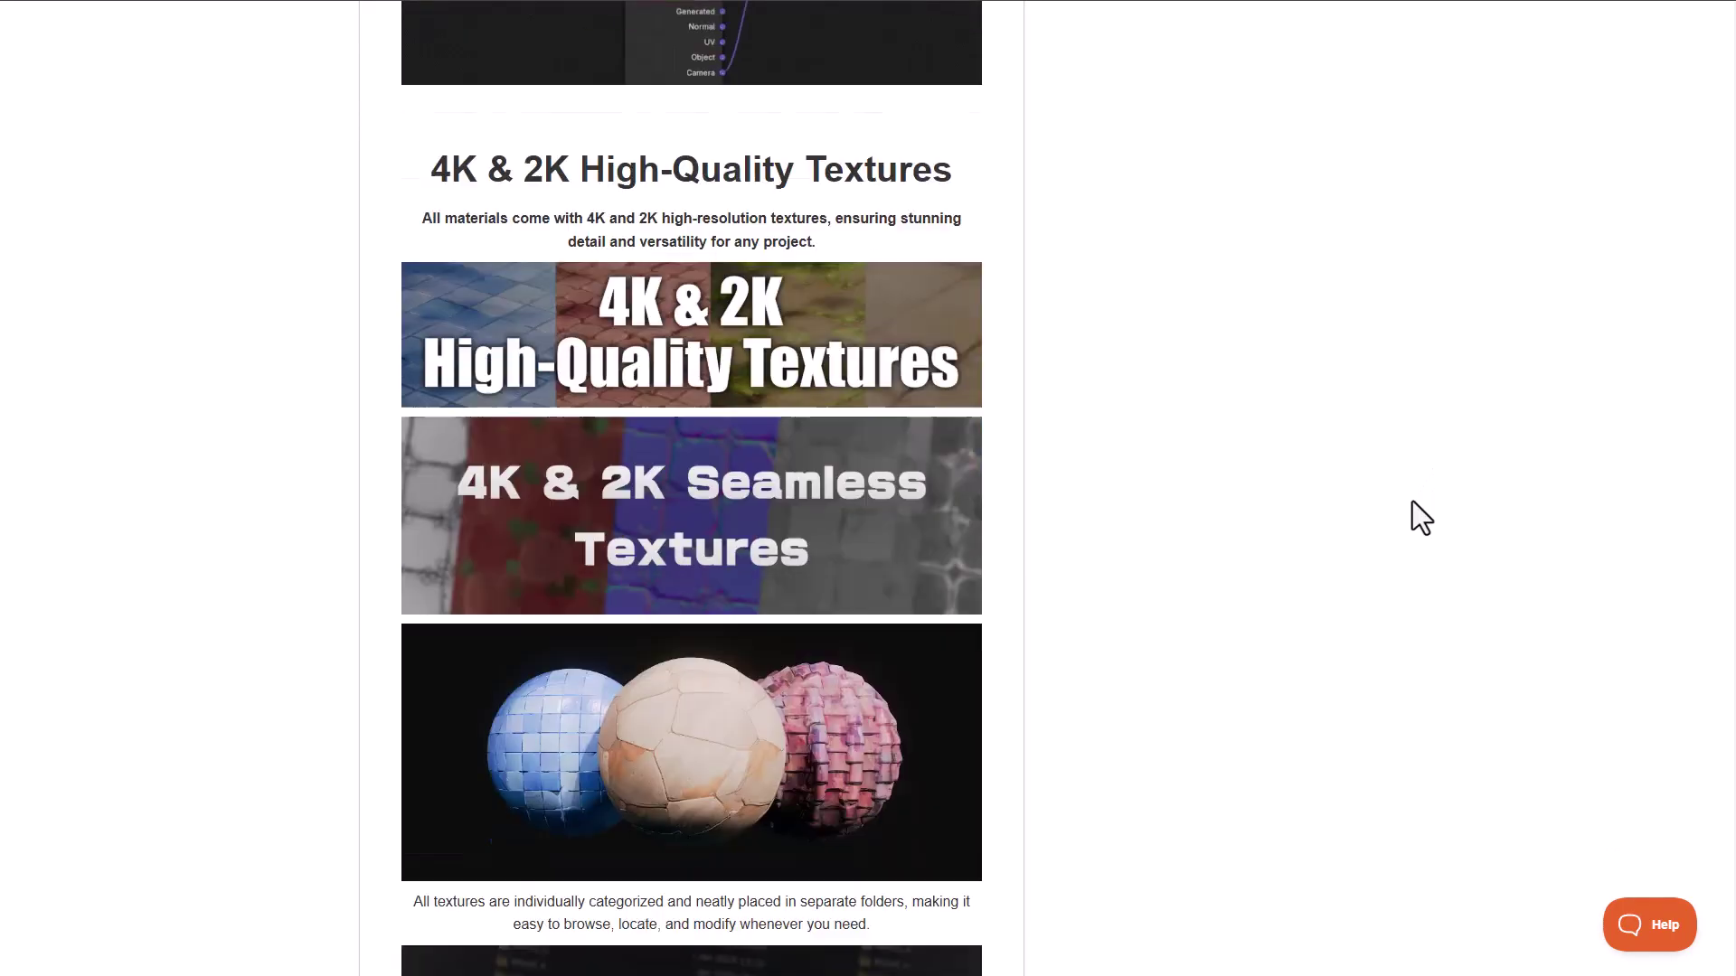
scroll(1413, 501, down, 3)
scroll(1302, 740, up, 20)
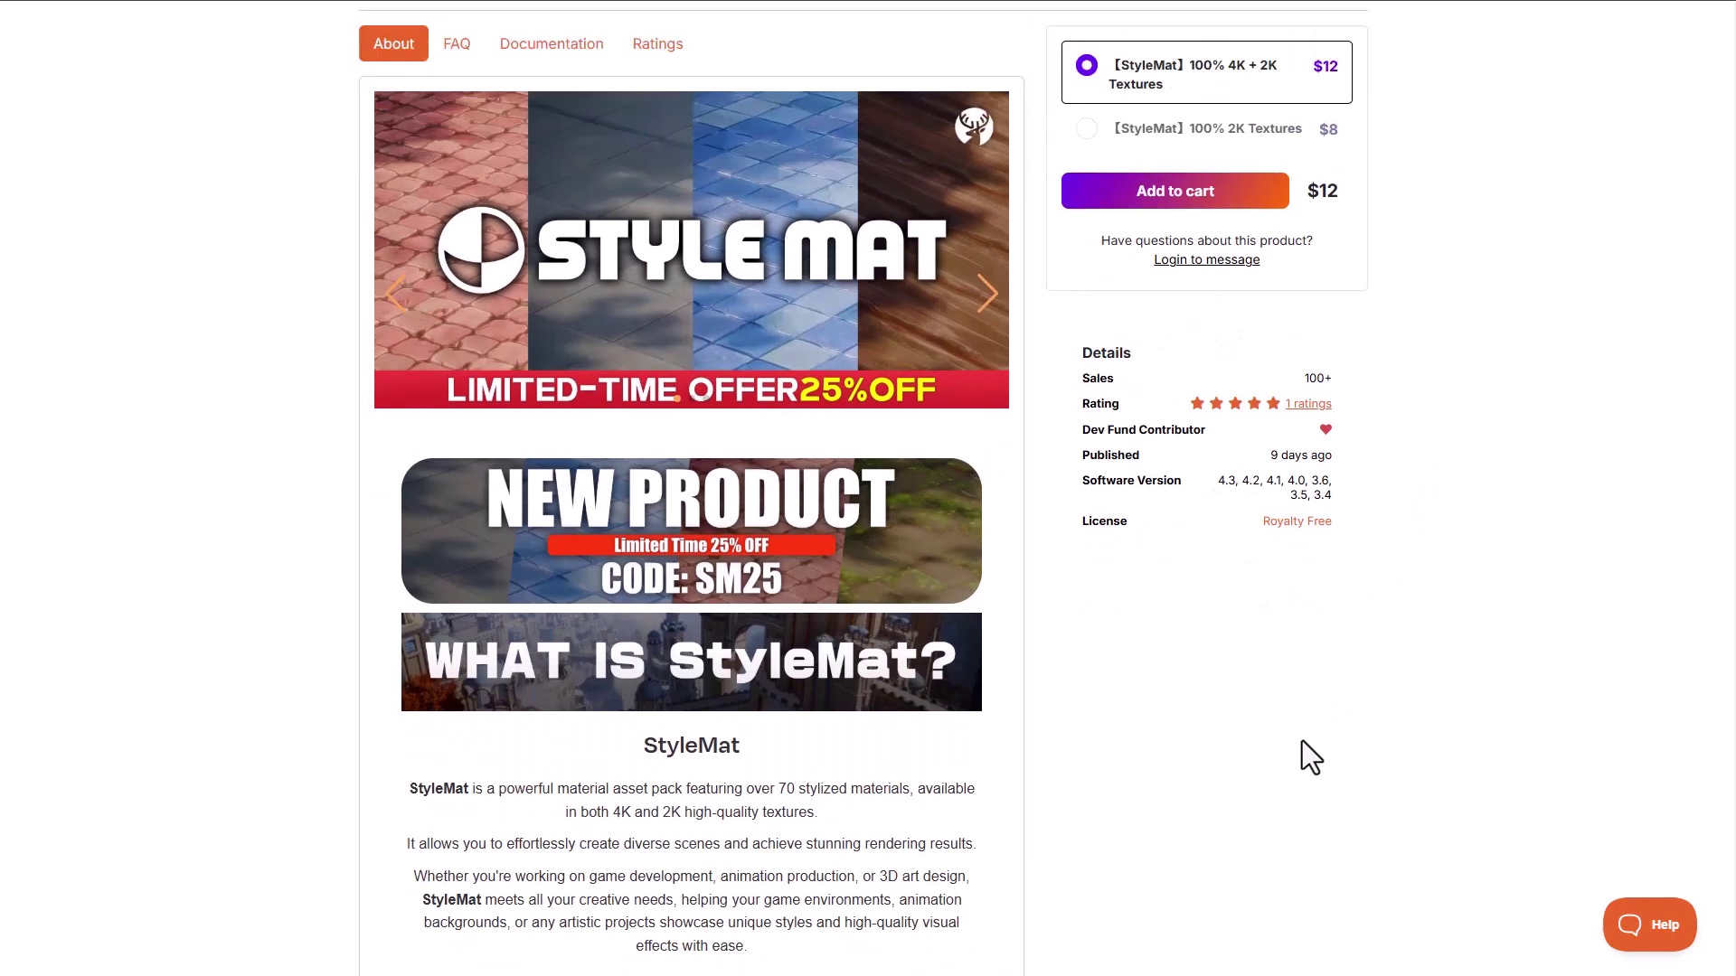
scroll(1302, 740, up, 2)
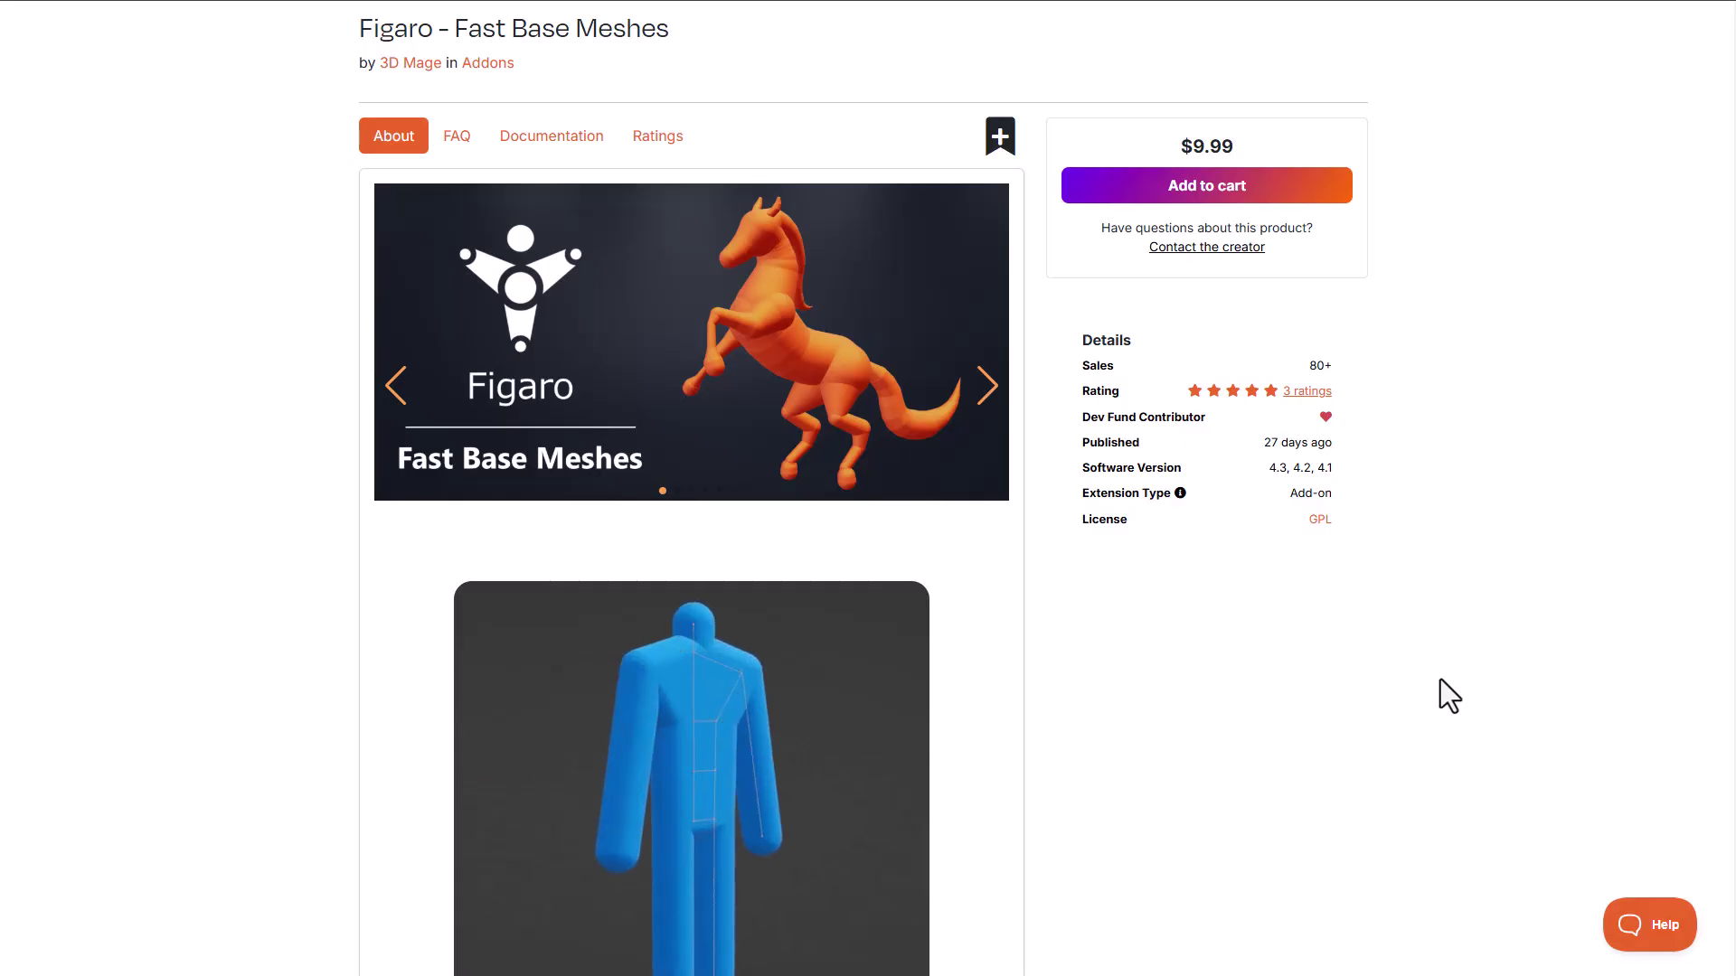
Read the introduction of the Figaro - Fast Base Meshes page and its Stick Figure Modeling section
scroll(1336, 593, down, 5)
scroll(1336, 593, down, 1)
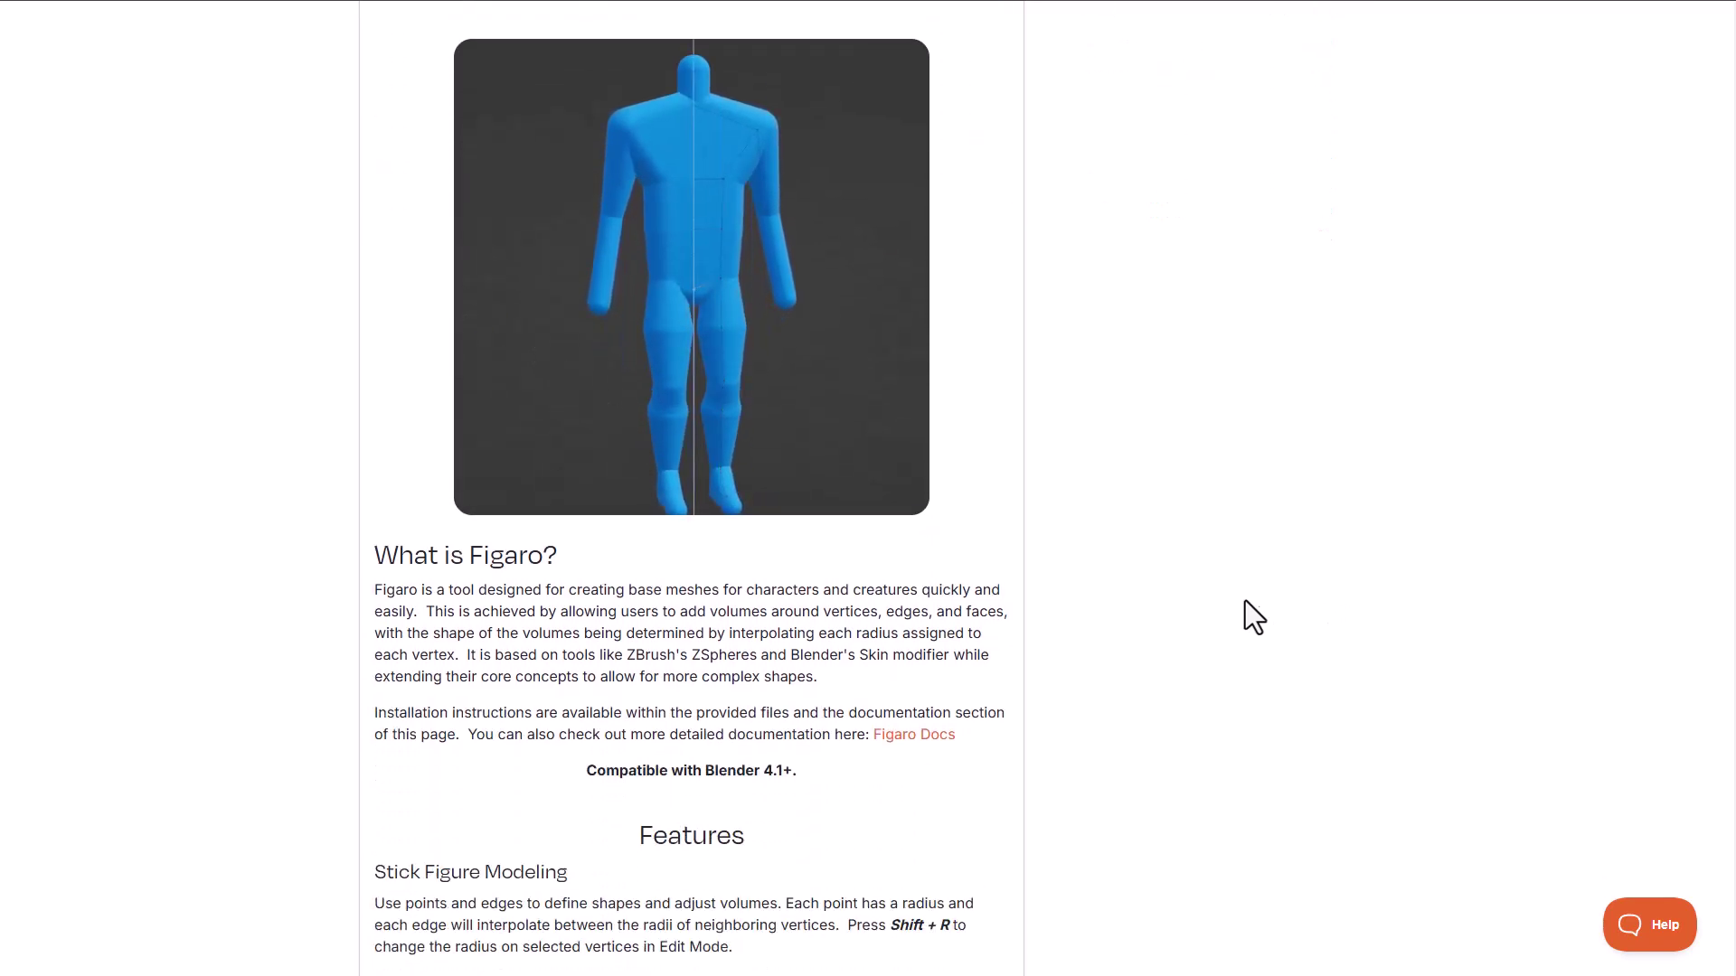
scroll(1244, 601, down, 4)
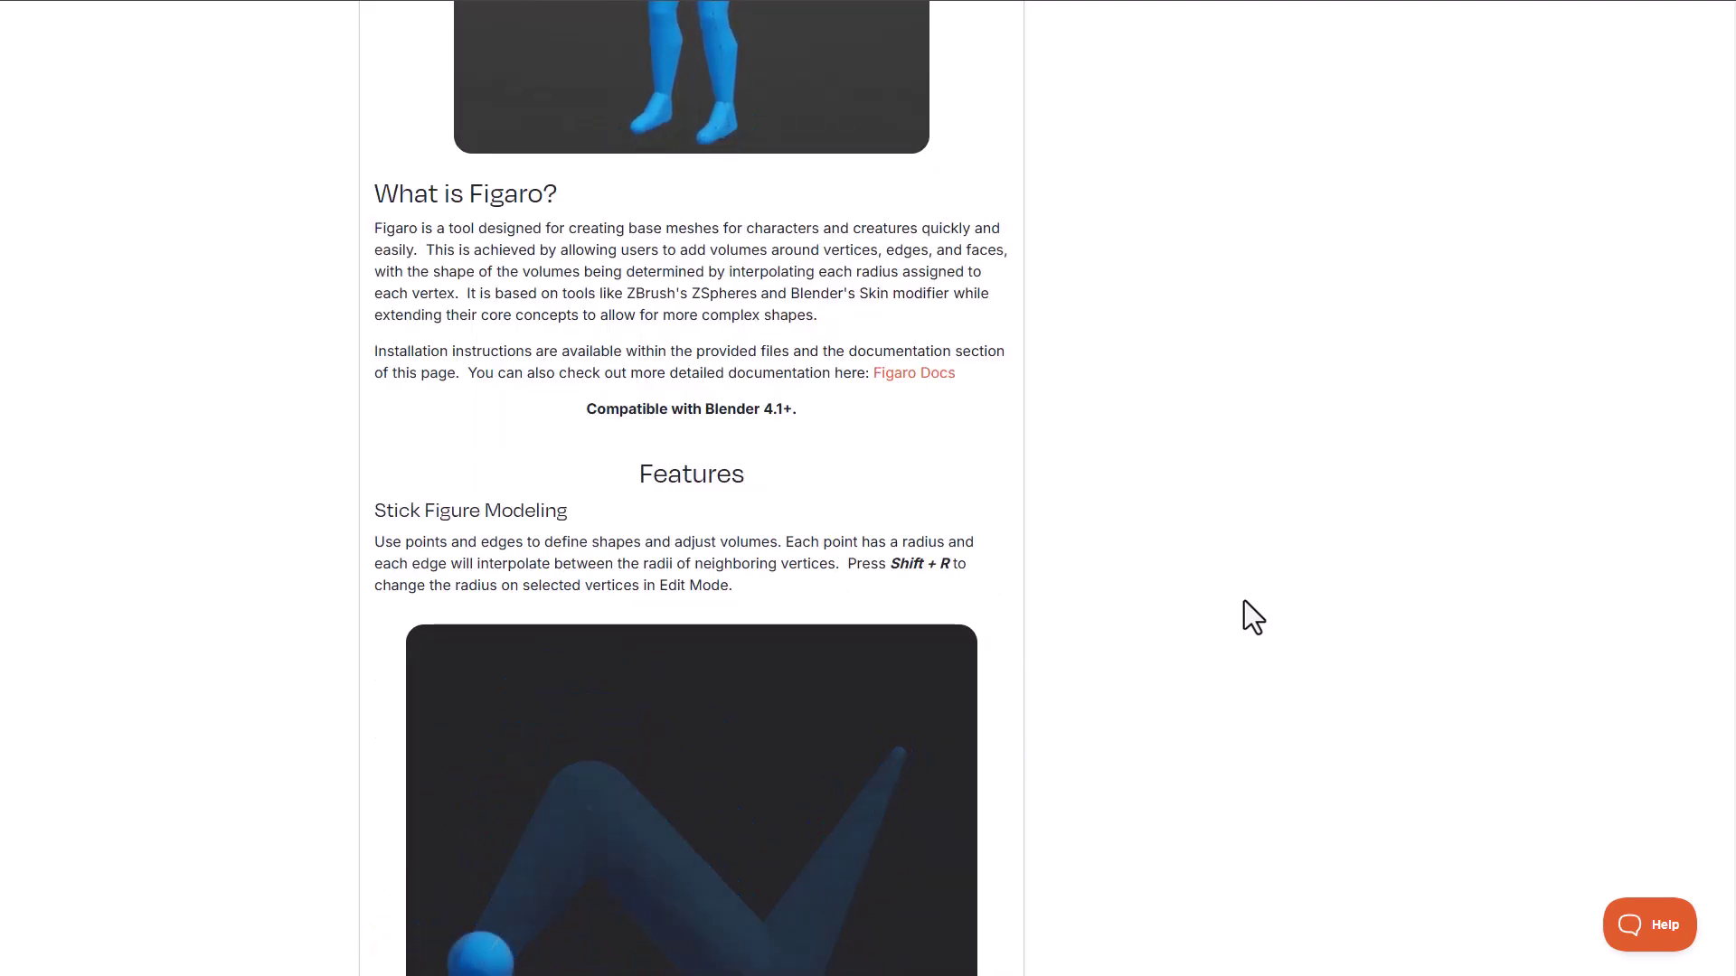
scroll(1244, 601, down, 3)
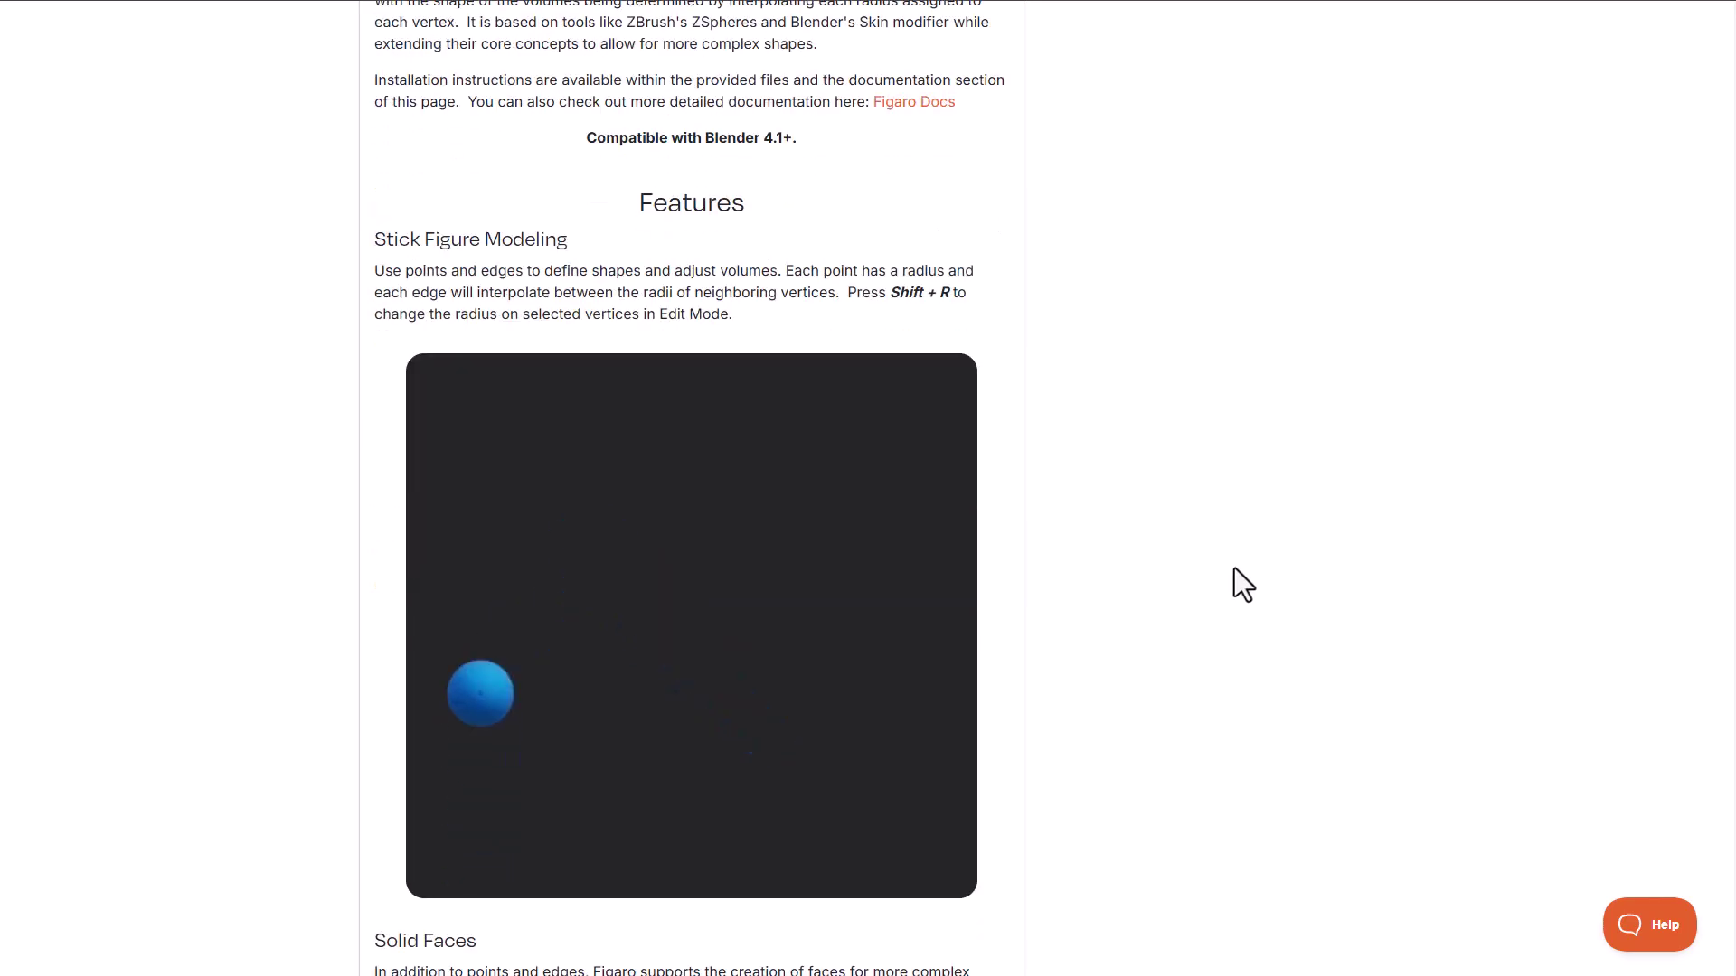
scroll(1244, 583, up, 1)
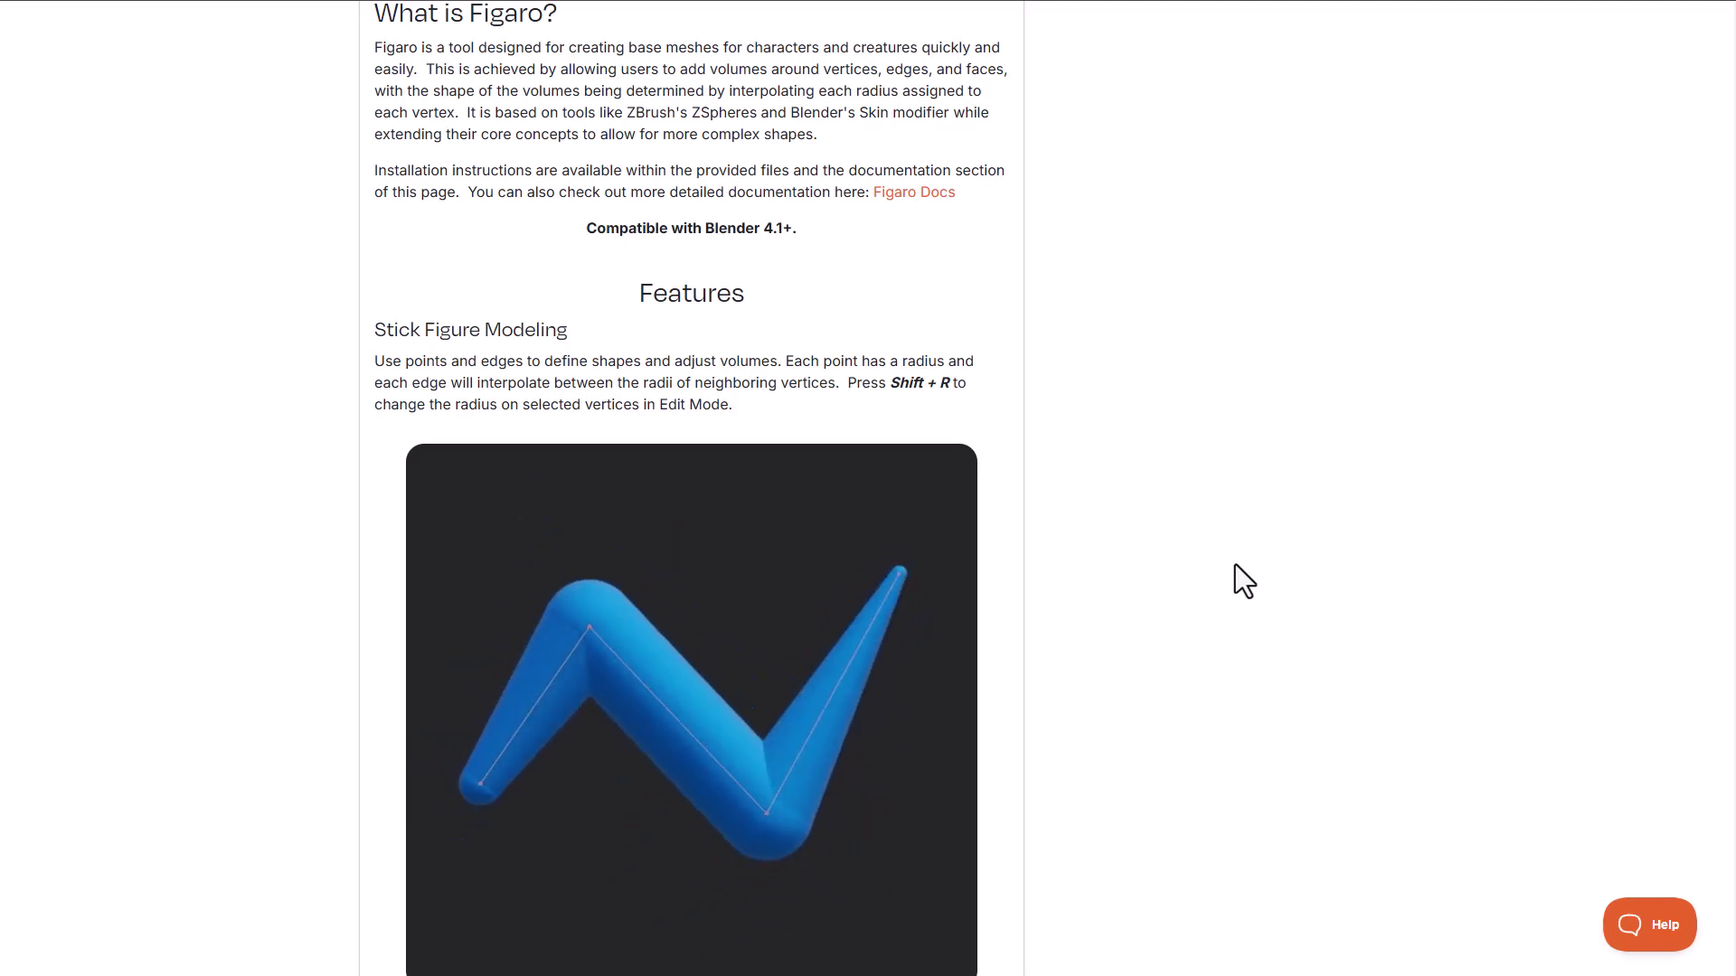
scroll(1076, 786, up, 10)
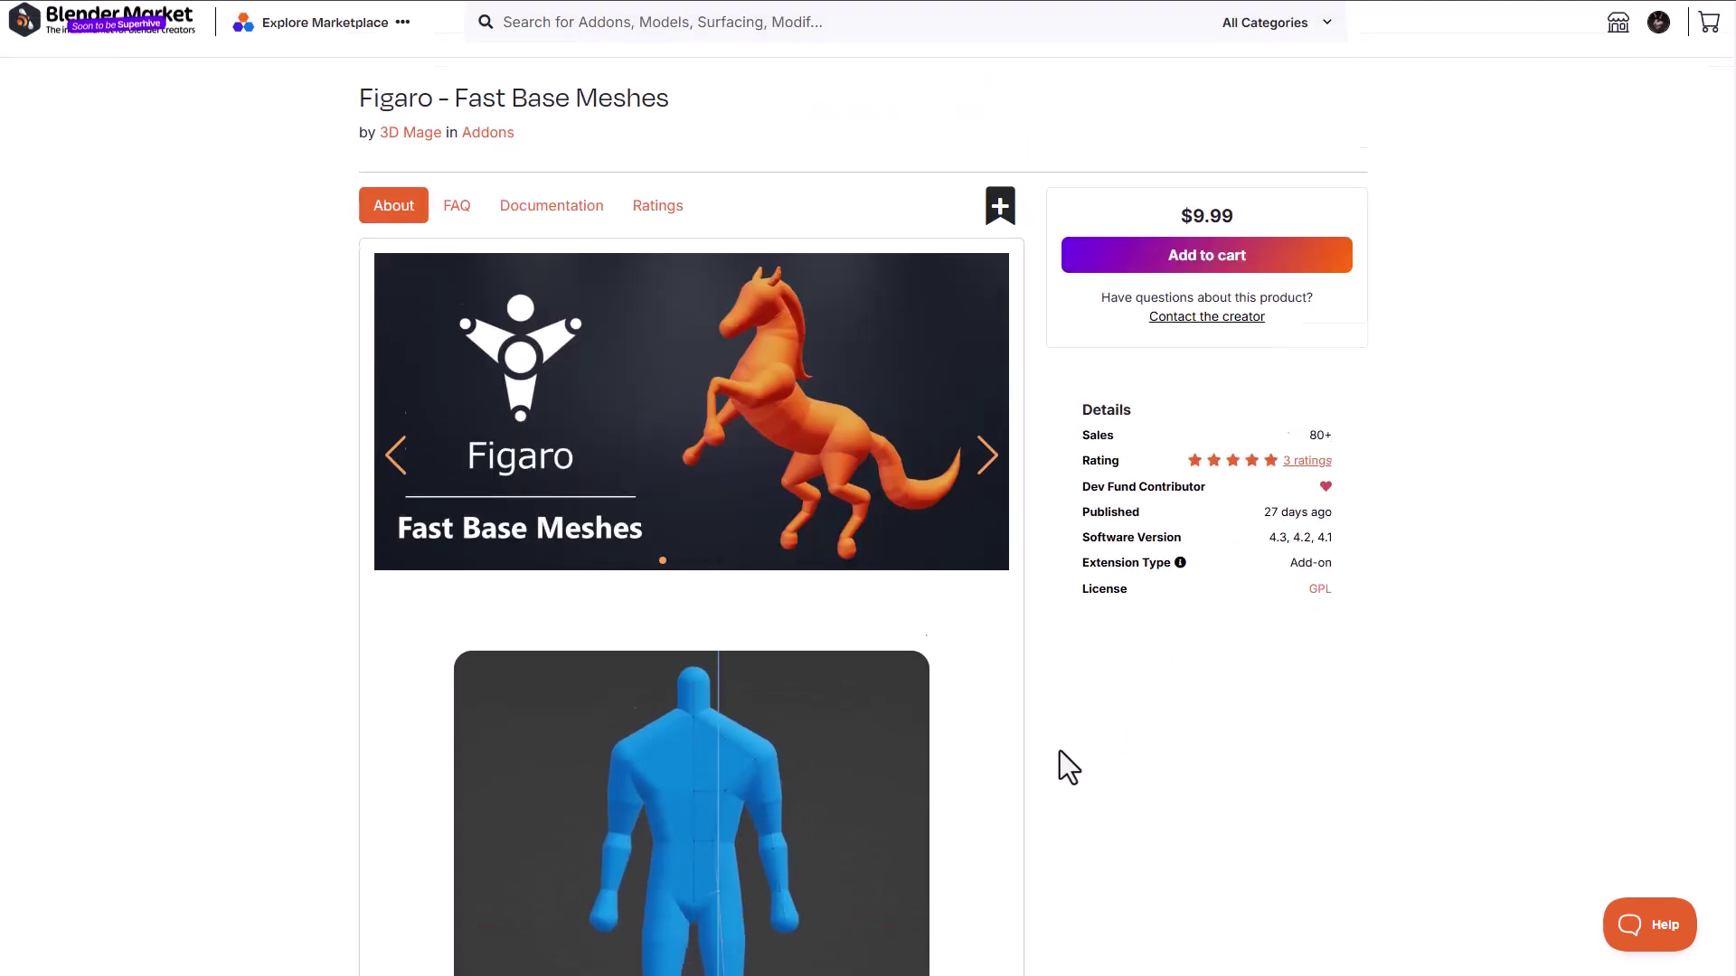
Examine Figaro's features, from Solid Faces and One-Click Voxelization to Templates, Vertex Split, Quick Display Options and Seamless Modifier Integration
scroll(1060, 750, down, 8)
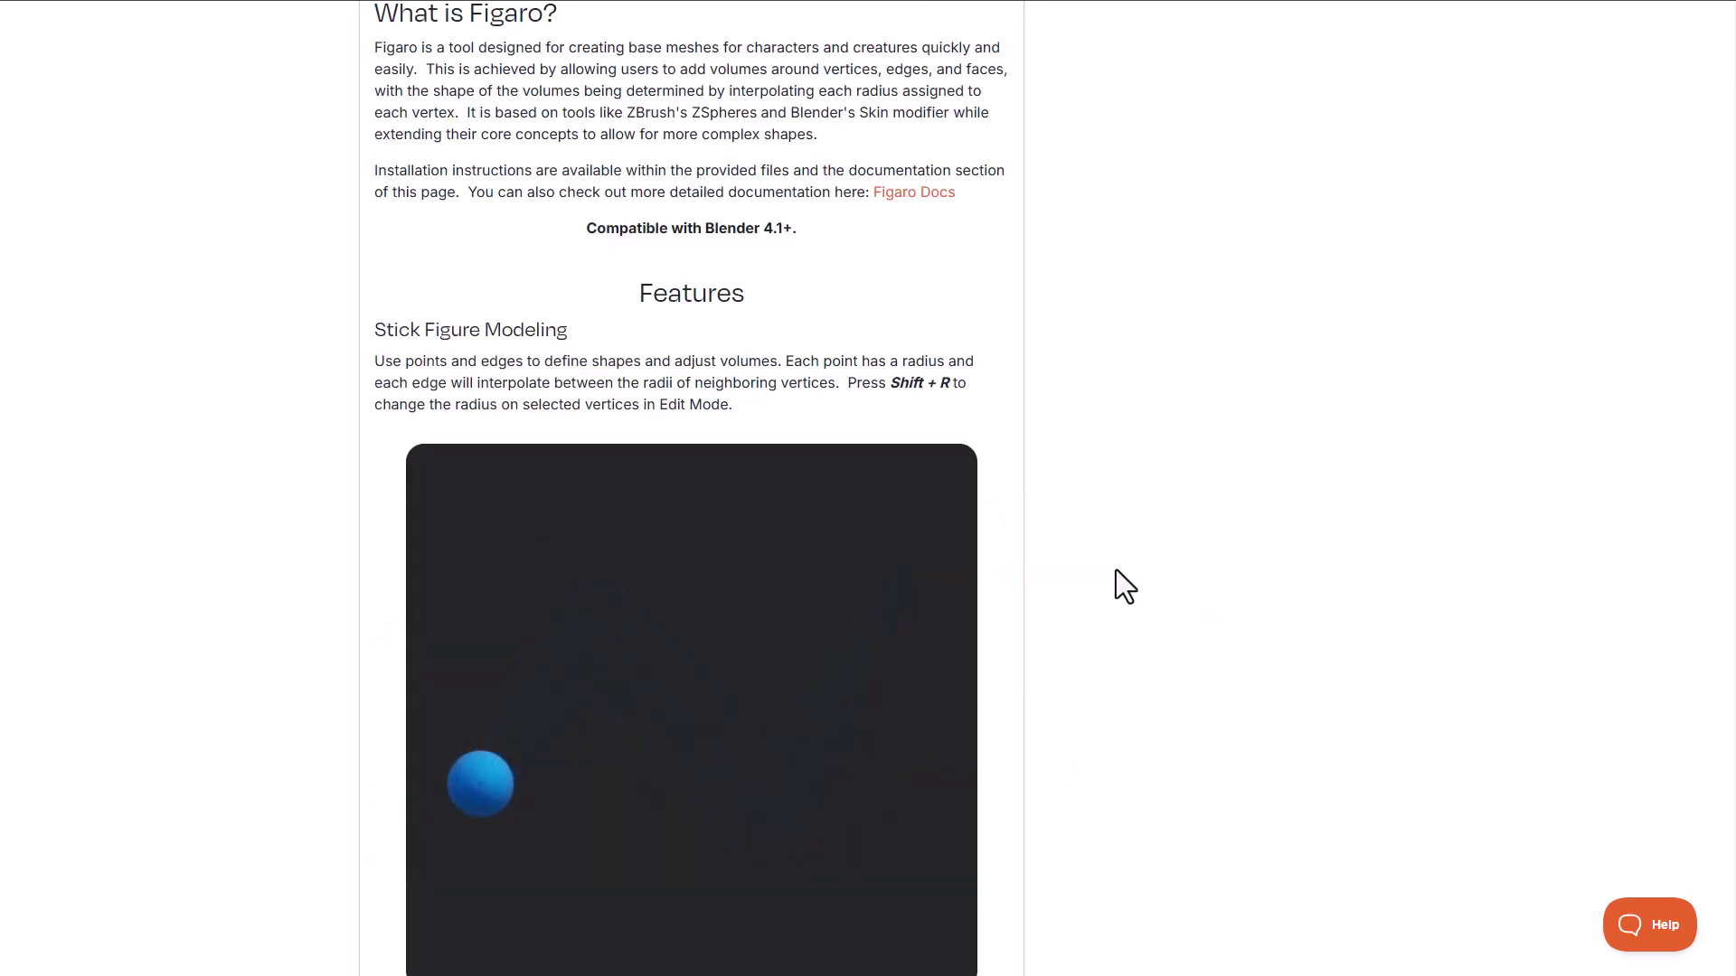
scroll(1087, 571, up, 1)
scroll(1088, 560, down, 1)
scroll(1089, 556, down, 7)
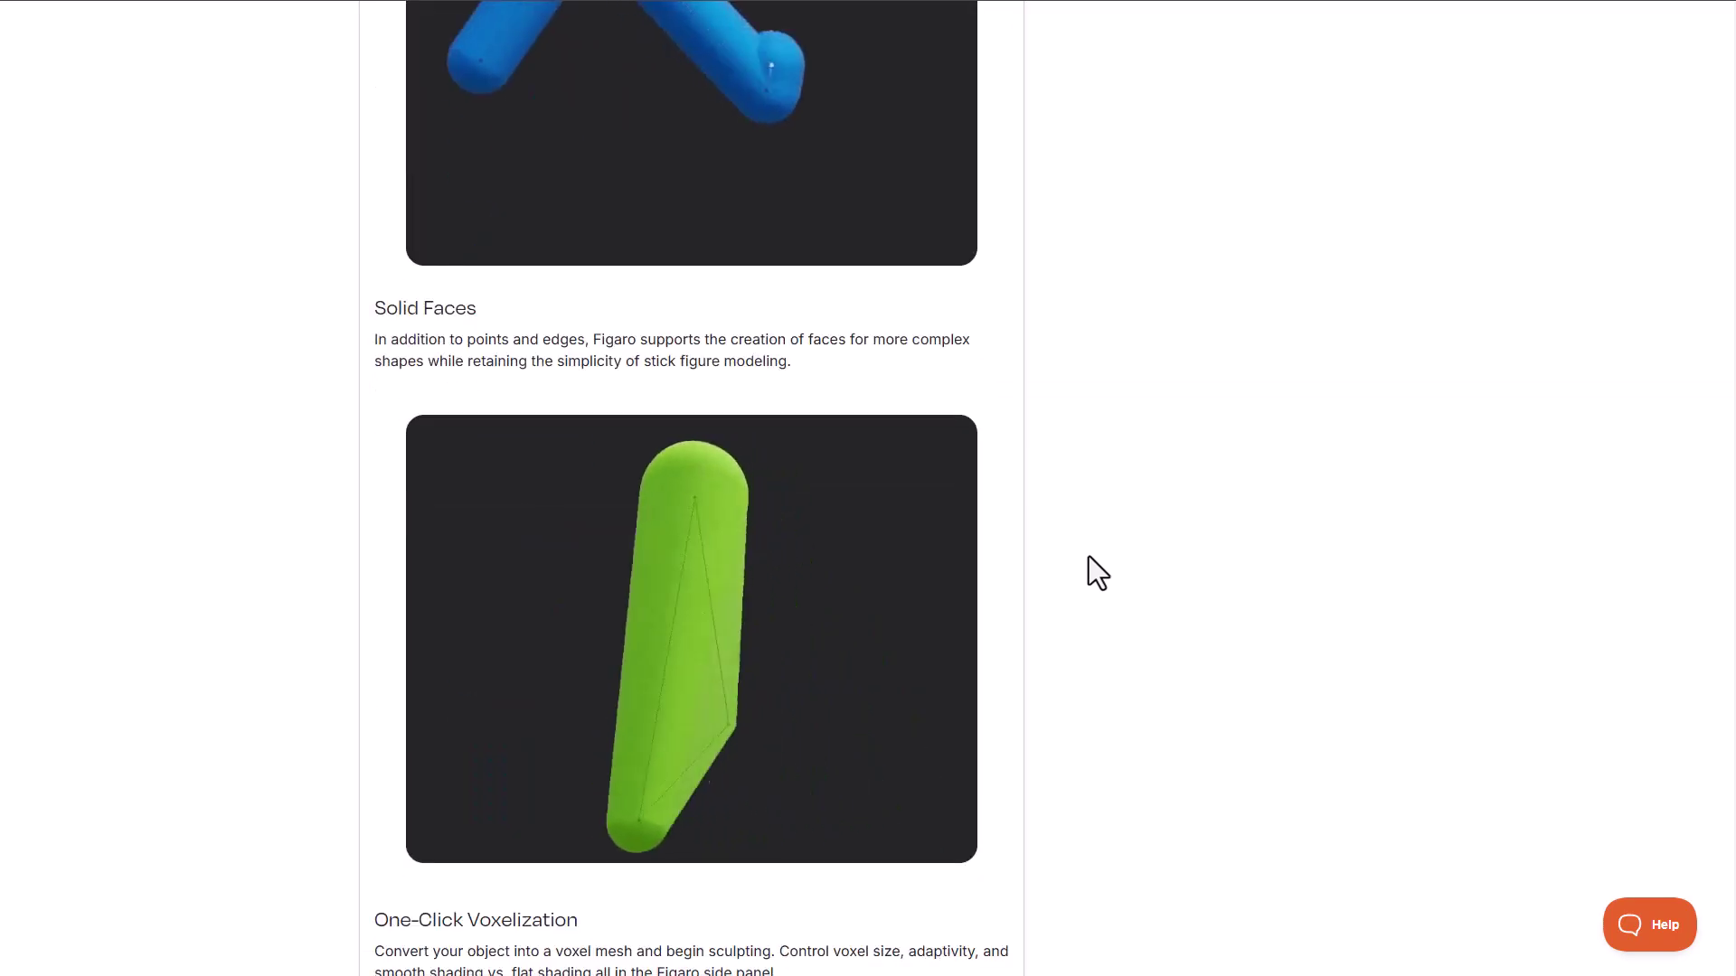
scroll(1089, 556, down, 1)
scroll(1089, 556, down, 7)
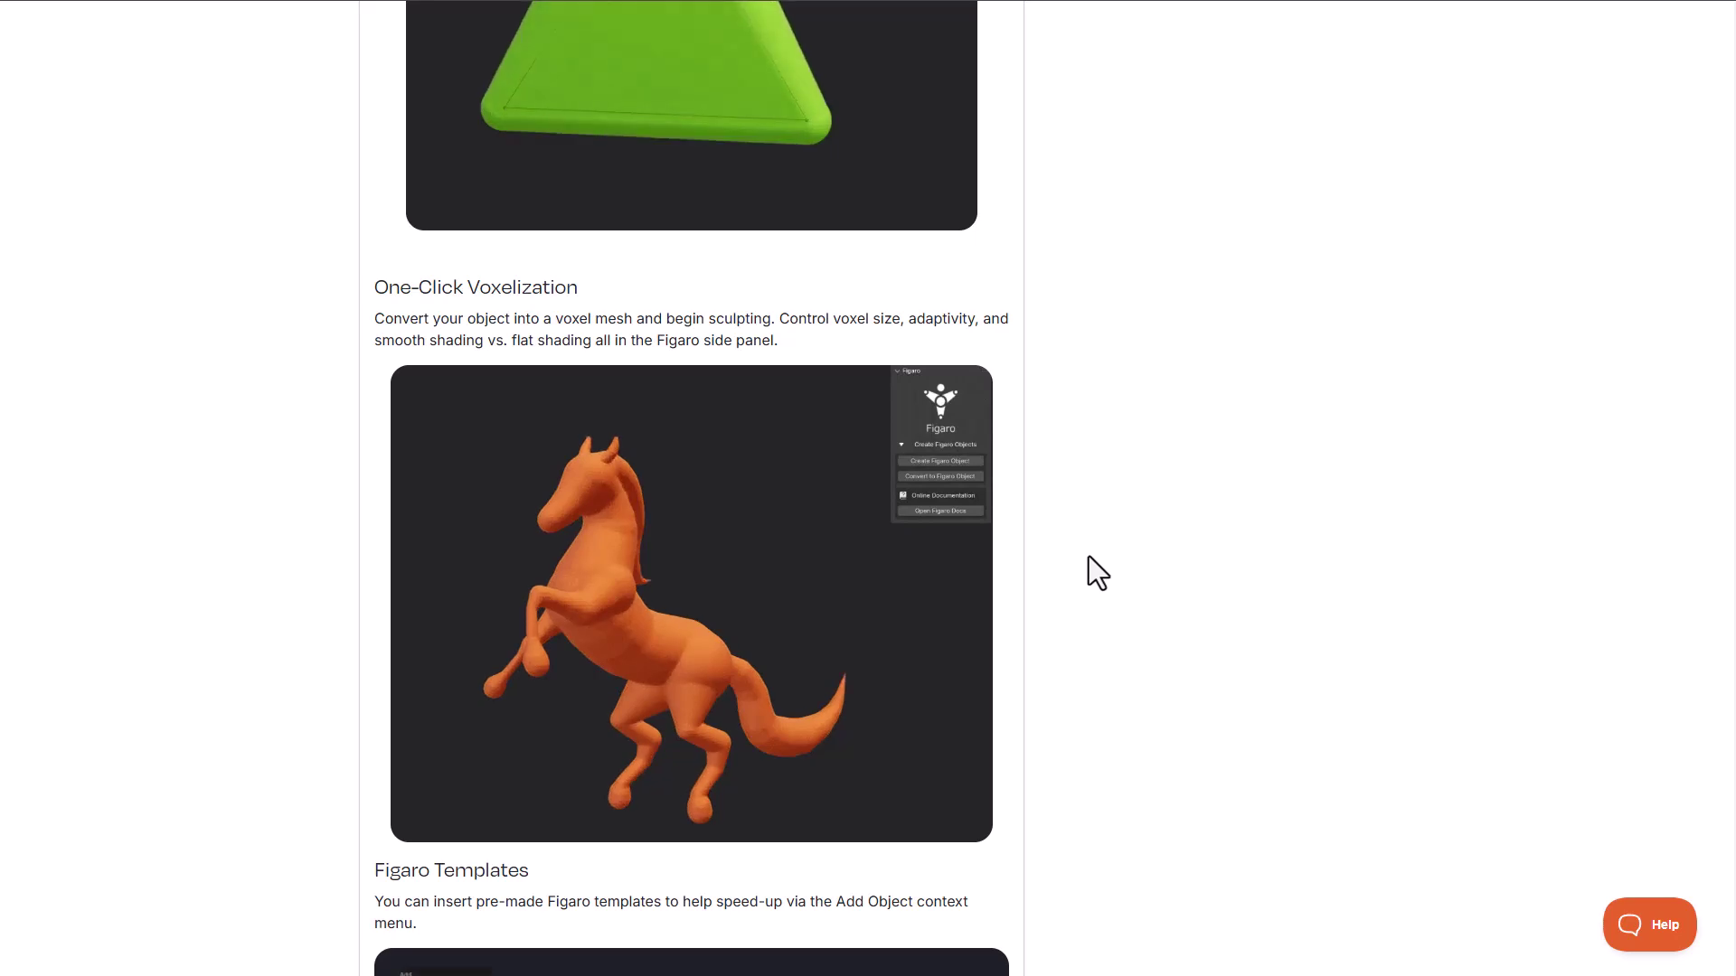
scroll(1088, 556, down, 6)
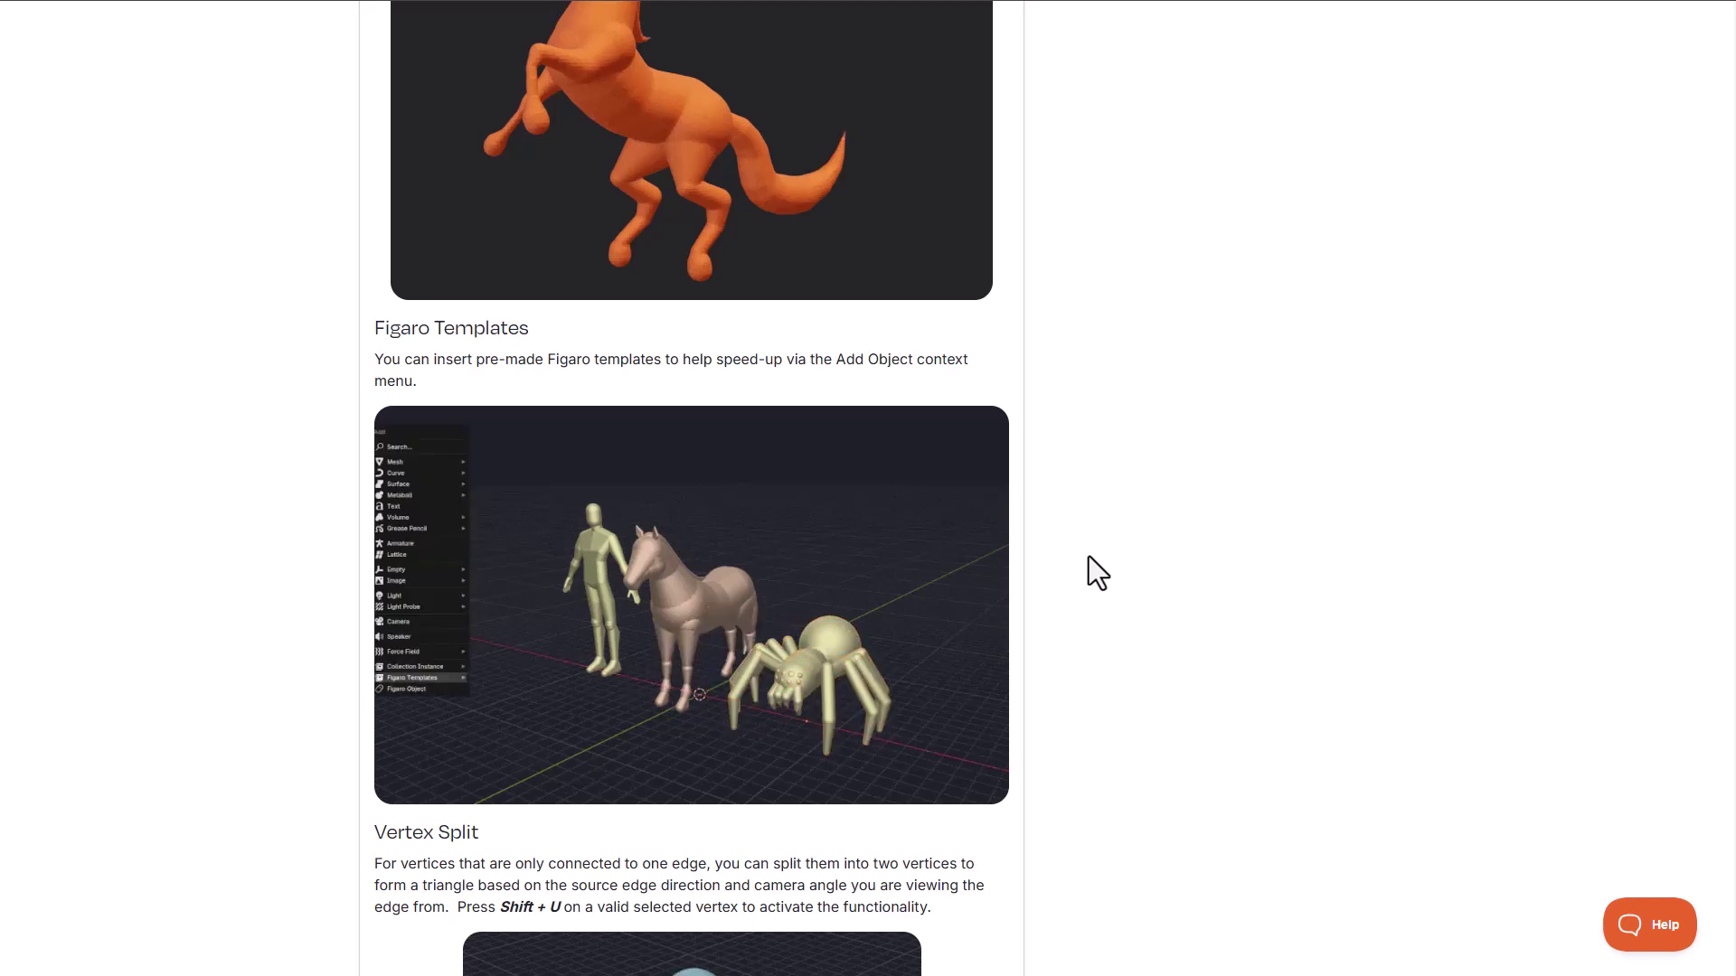
scroll(1088, 556, down, 6)
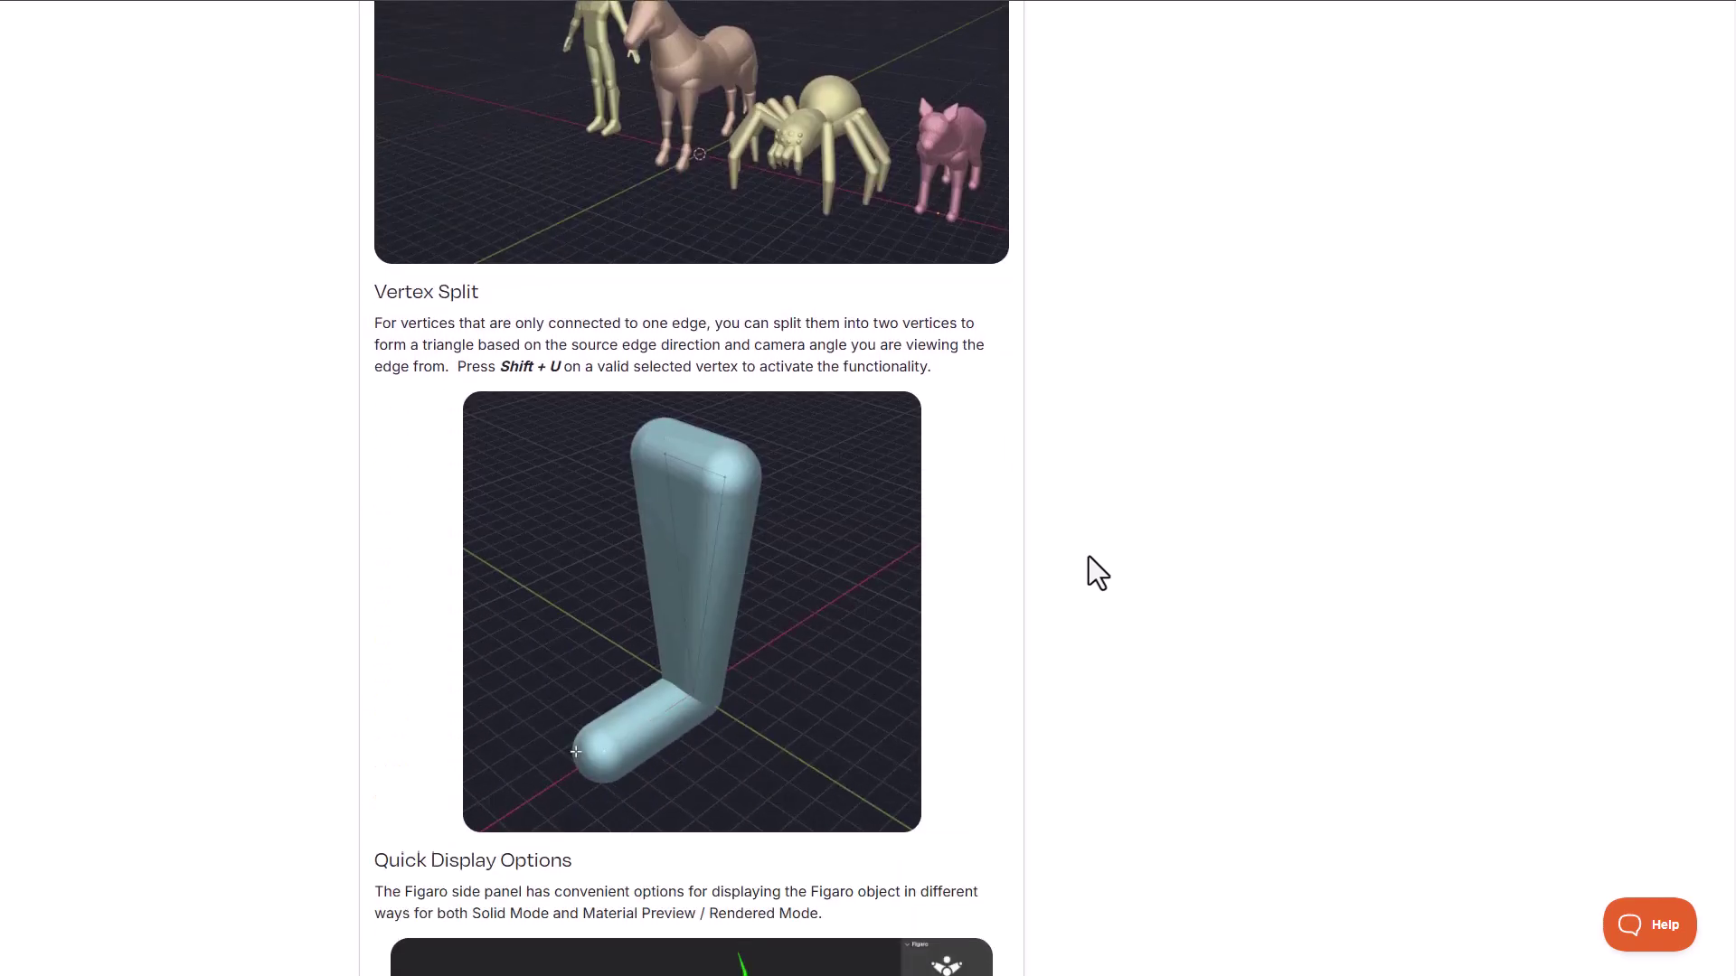
scroll(1089, 556, down, 6)
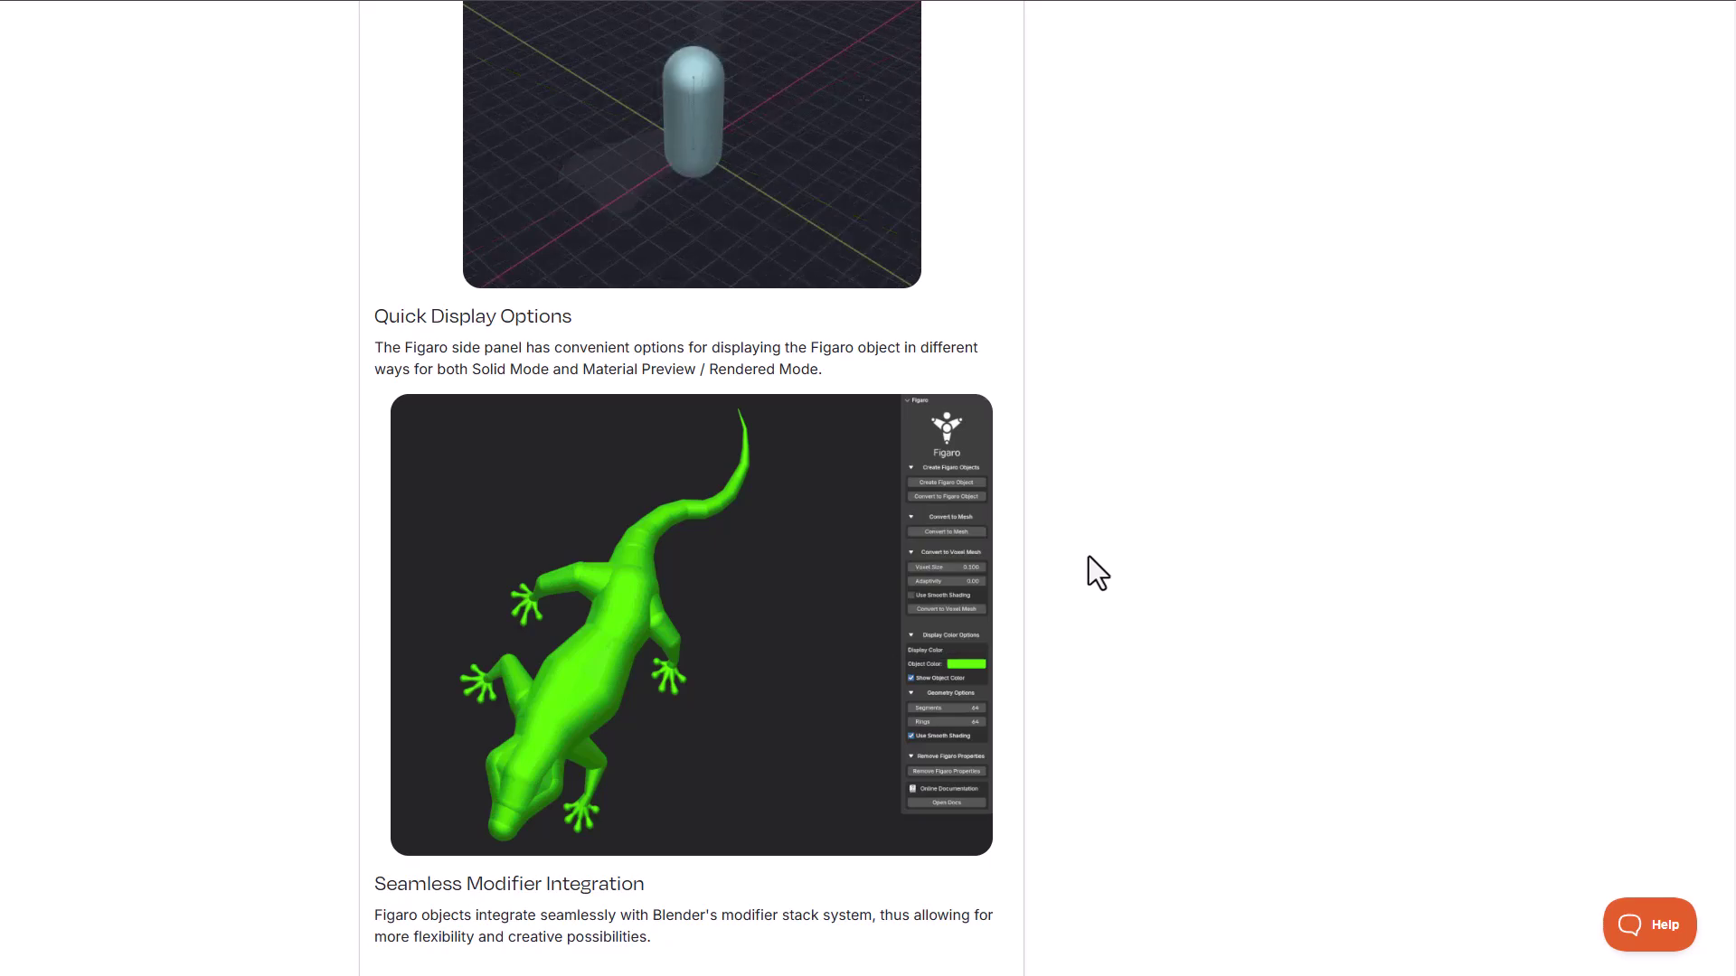
scroll(1089, 558, down, 3)
scroll(1089, 558, up, 1)
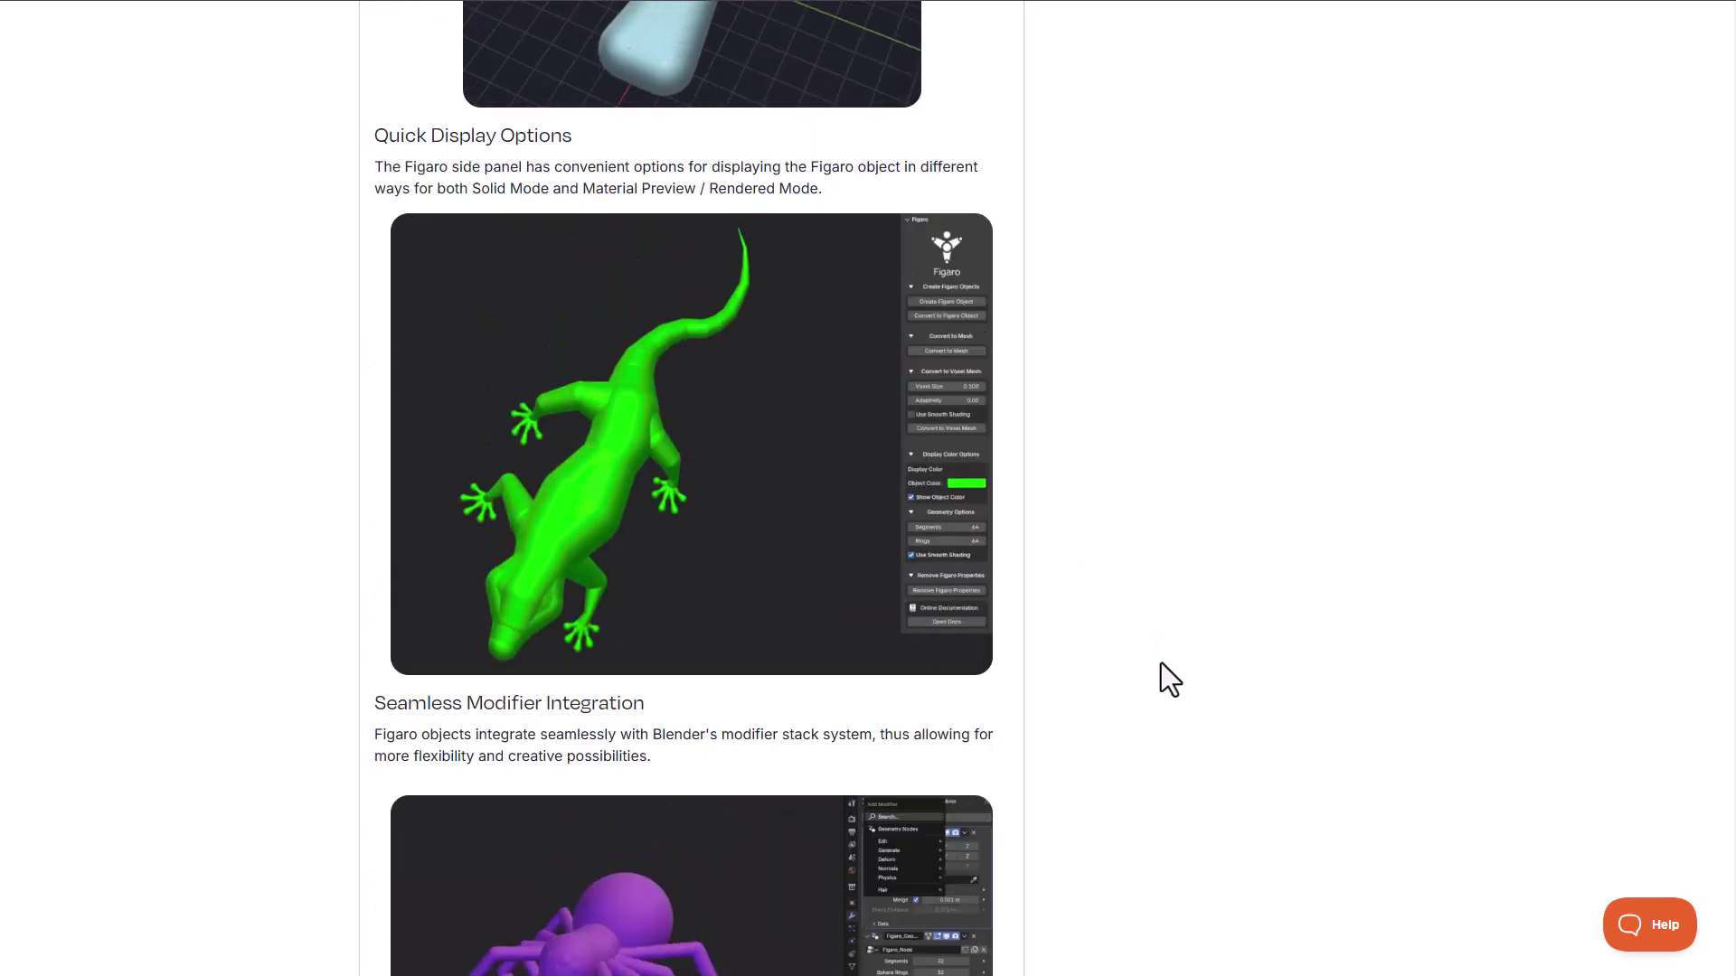
middle_click(1139, 568)
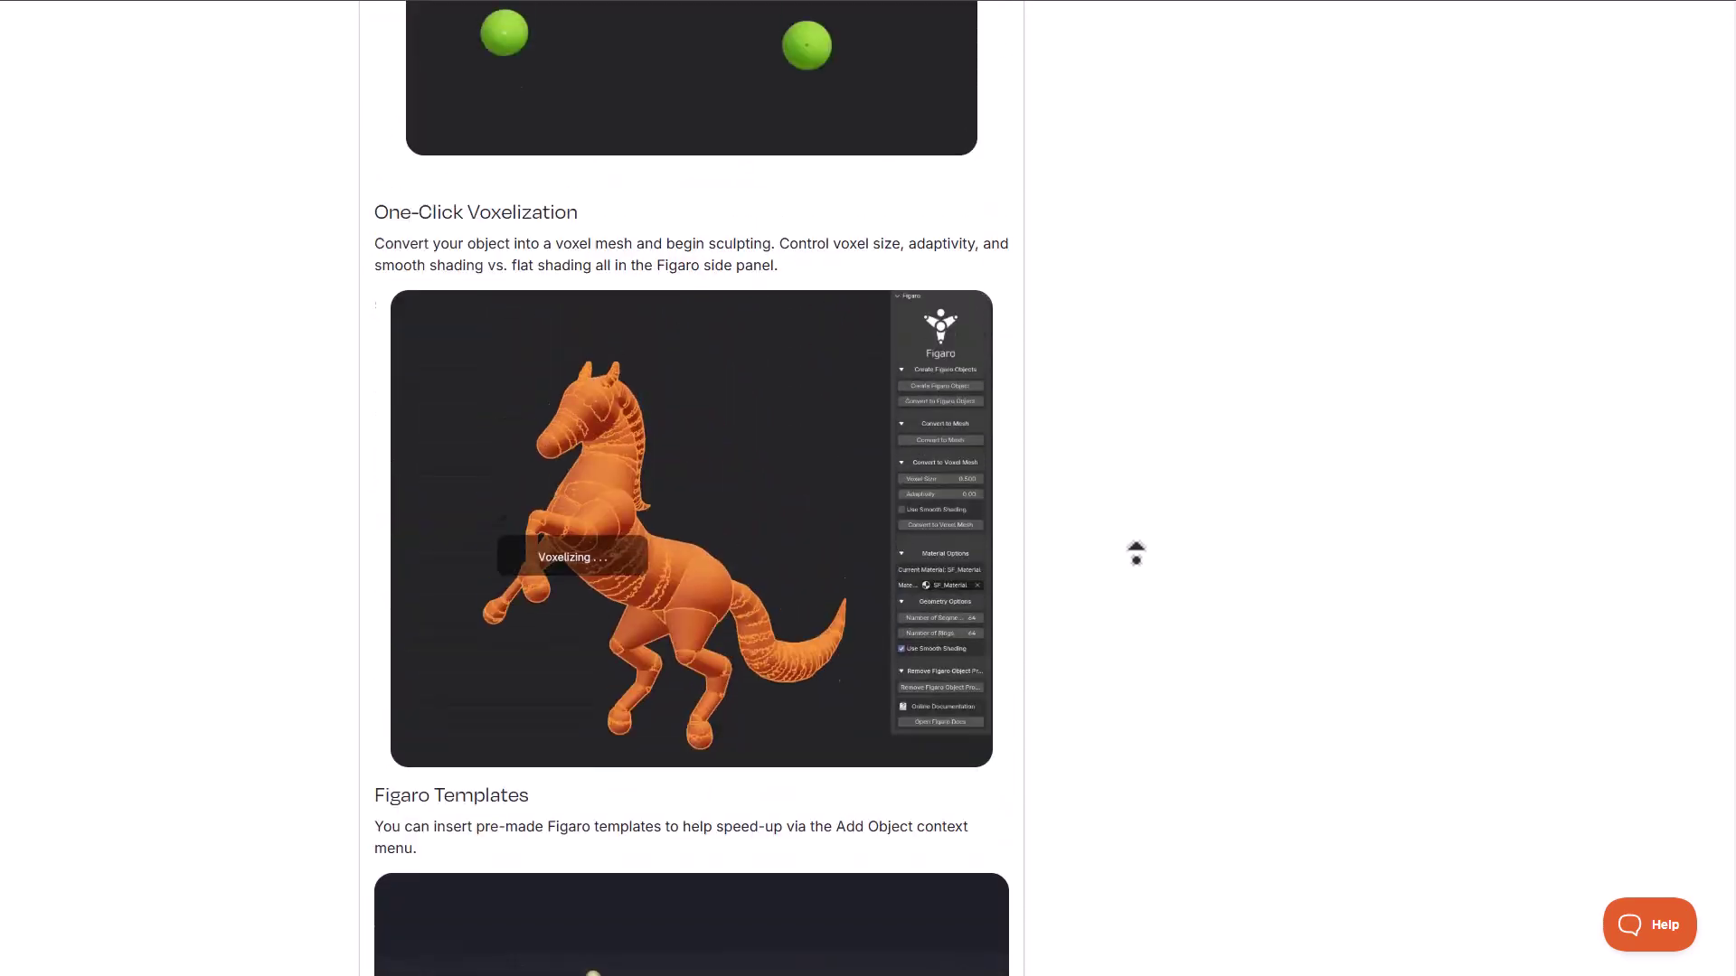
Return to the Figaro page header and open the Vertex Volumes product from its creator's shop, 3D Mage
click(1145, 578)
scroll(1142, 577, up, 1)
scroll(1141, 578, up, 7)
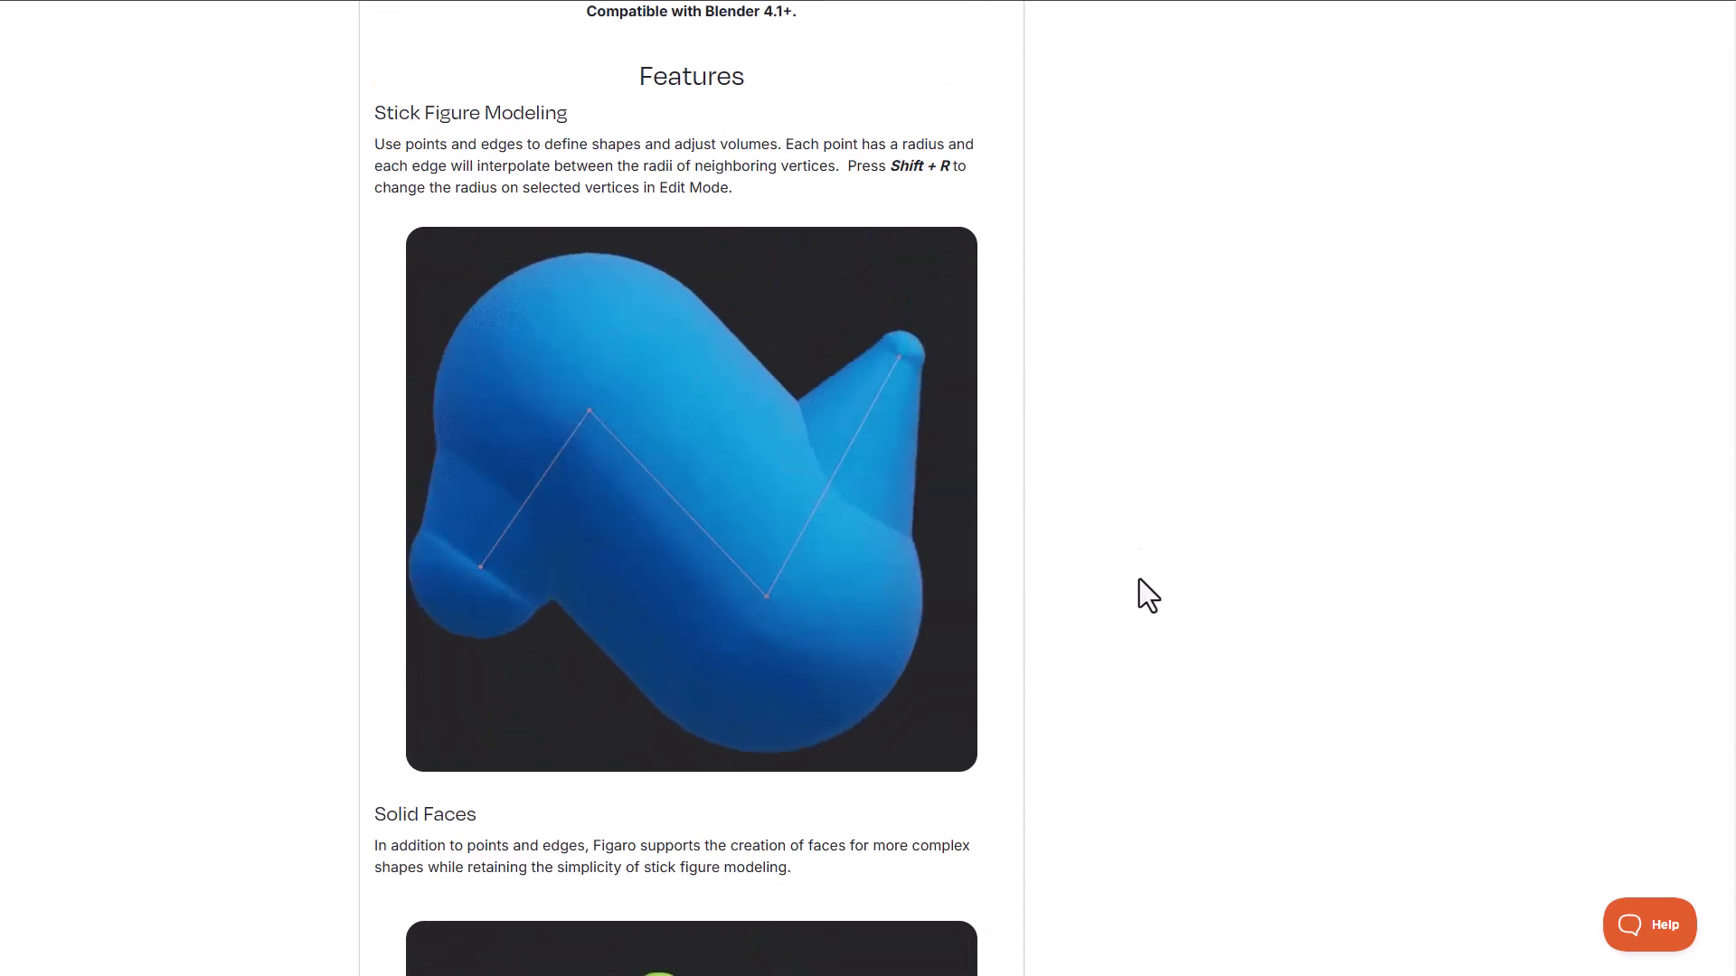
scroll(1137, 579, up, 8)
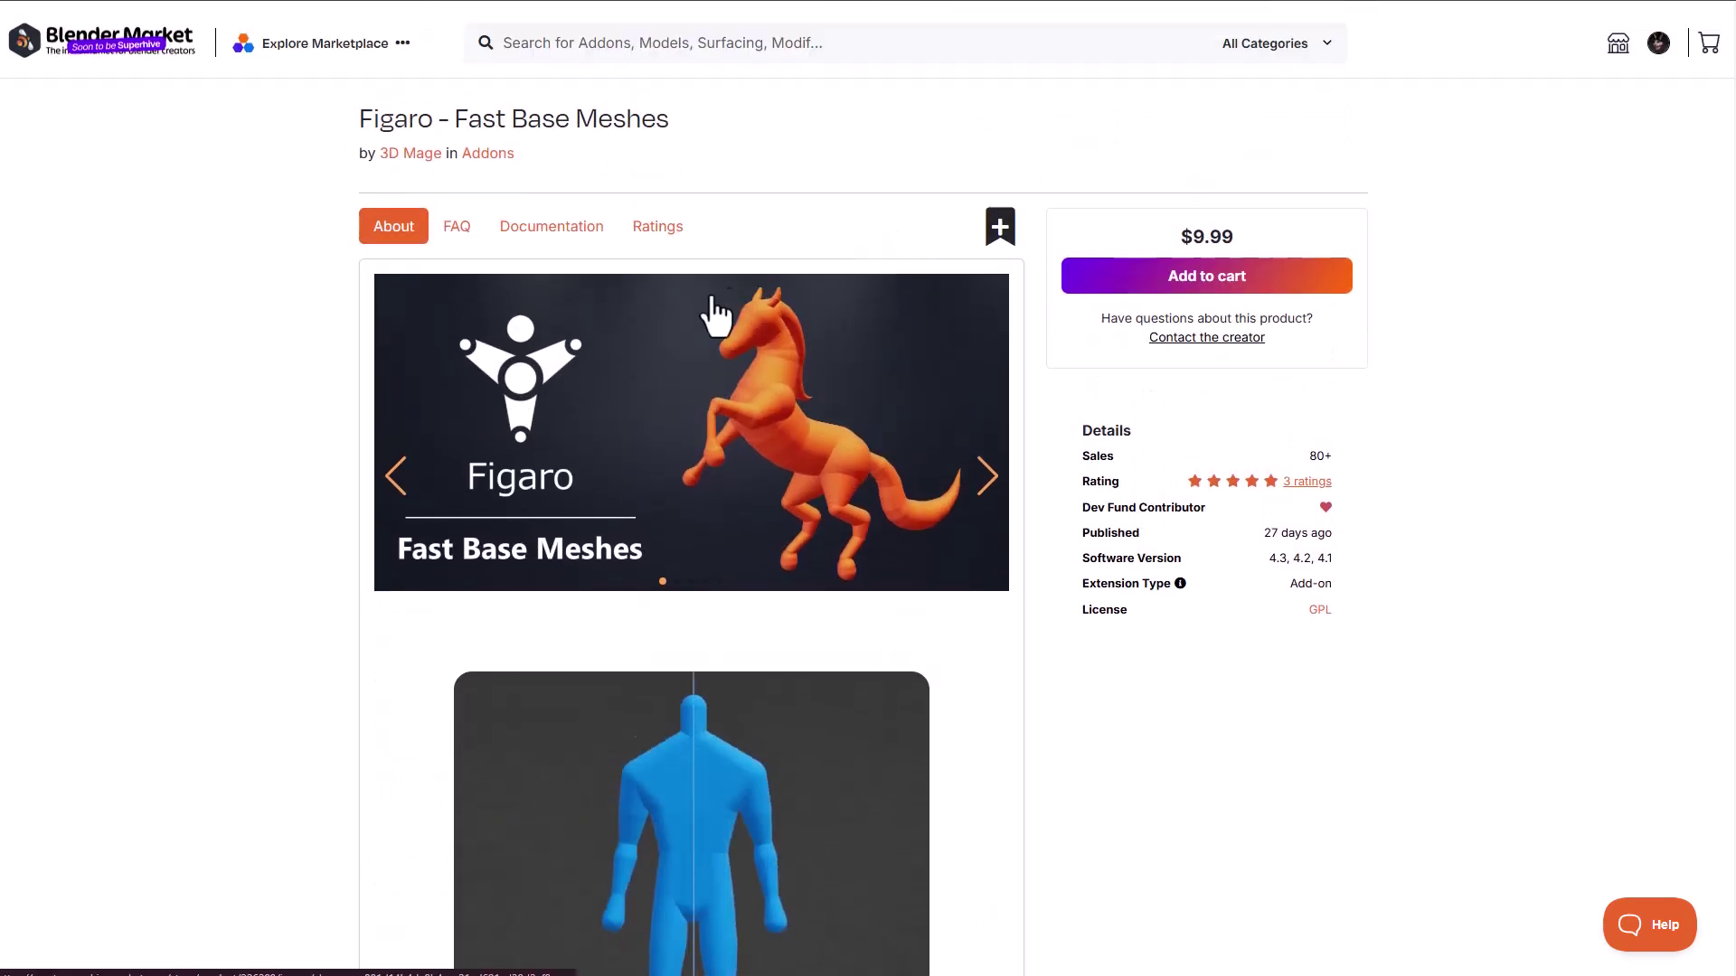
click(398, 157)
scroll(488, 452, down, 2)
click(513, 577)
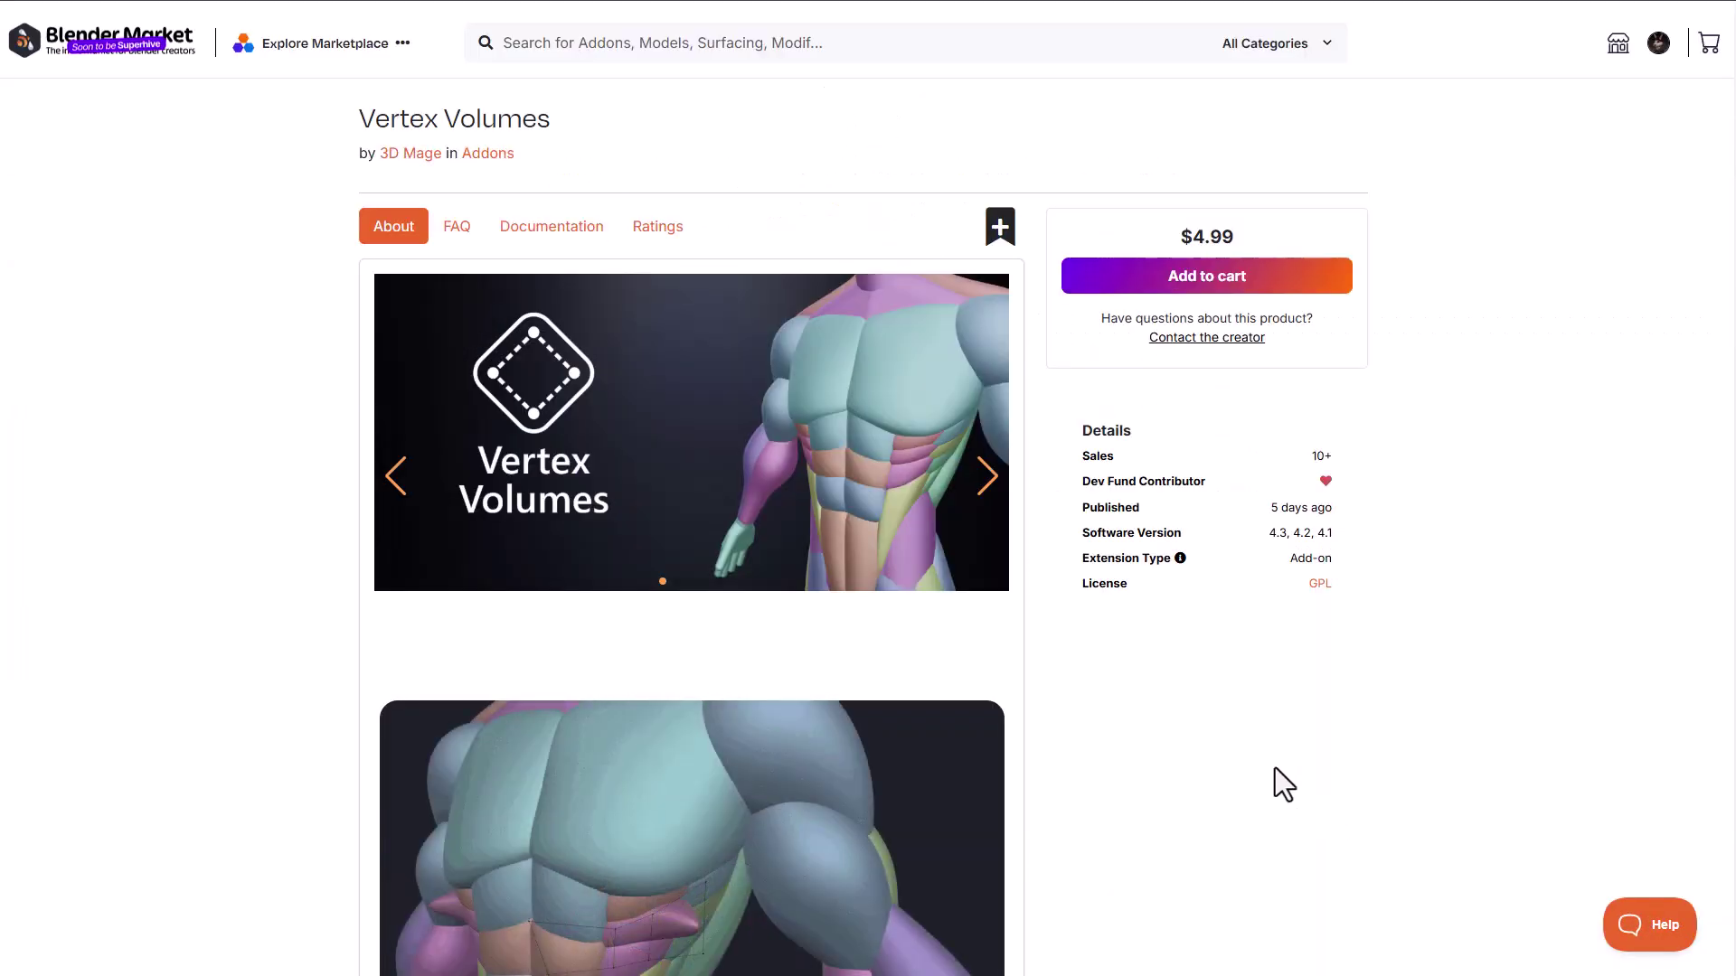
Read the Vertex Volumes description and features, including Per-Vertex Radii, and look through the 3D Mage creator's other products
scroll(1121, 774, down, 6)
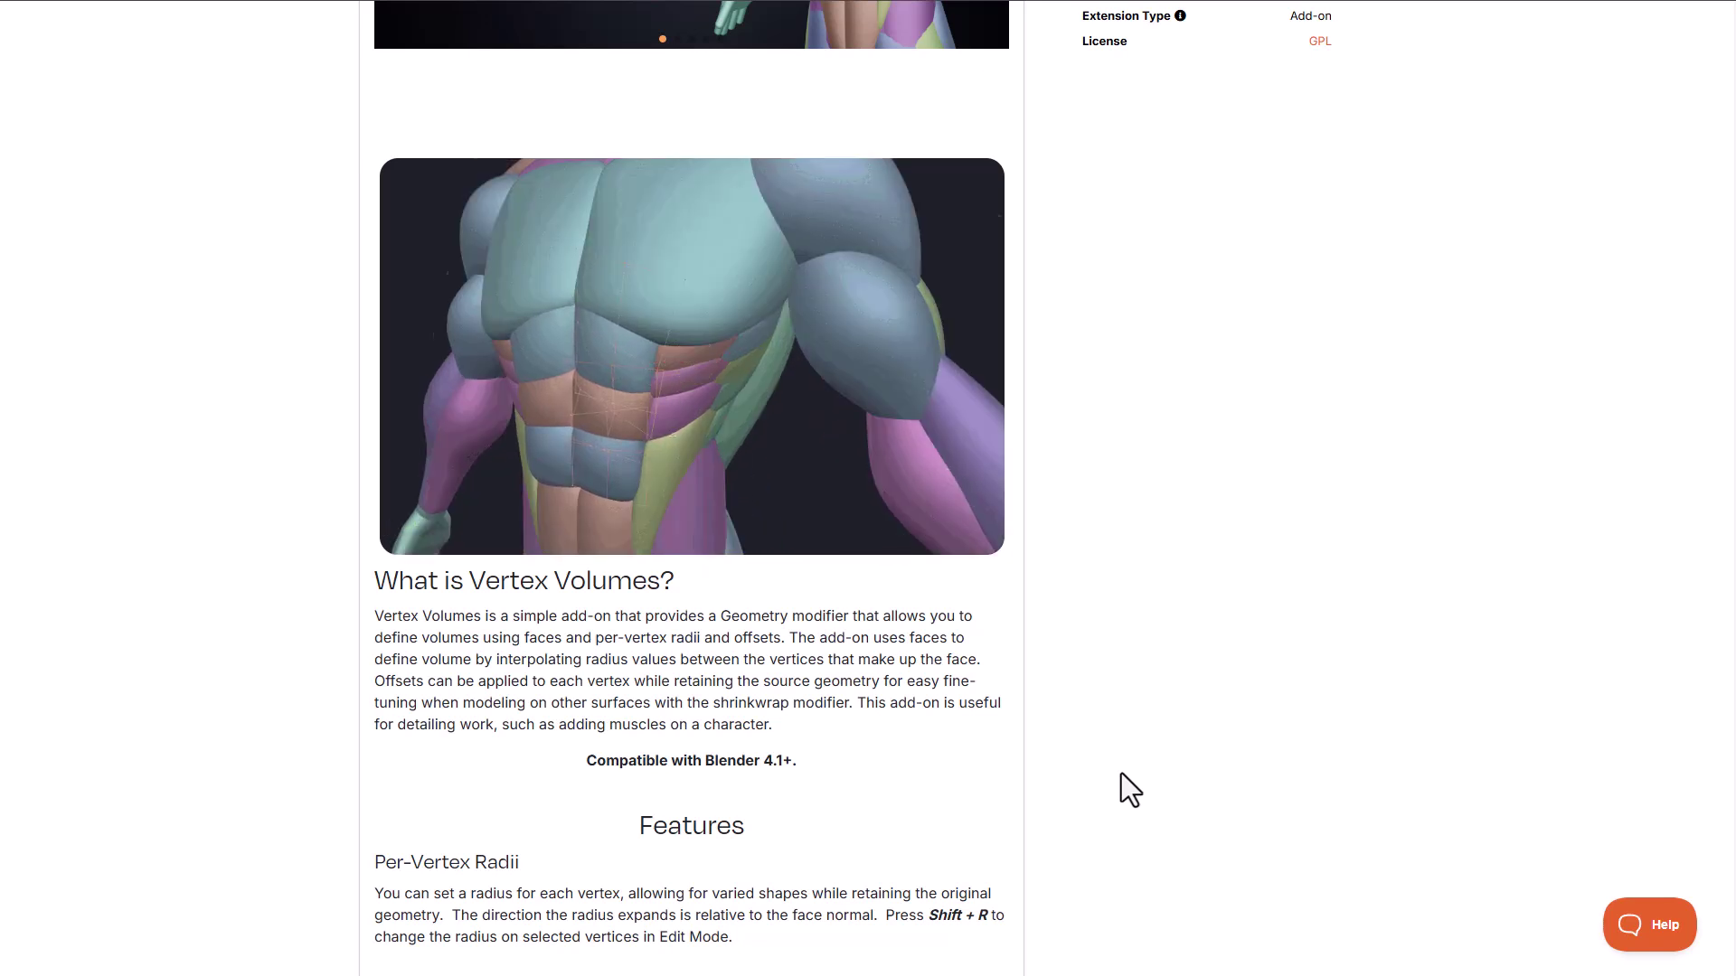
scroll(1212, 431, down, 7)
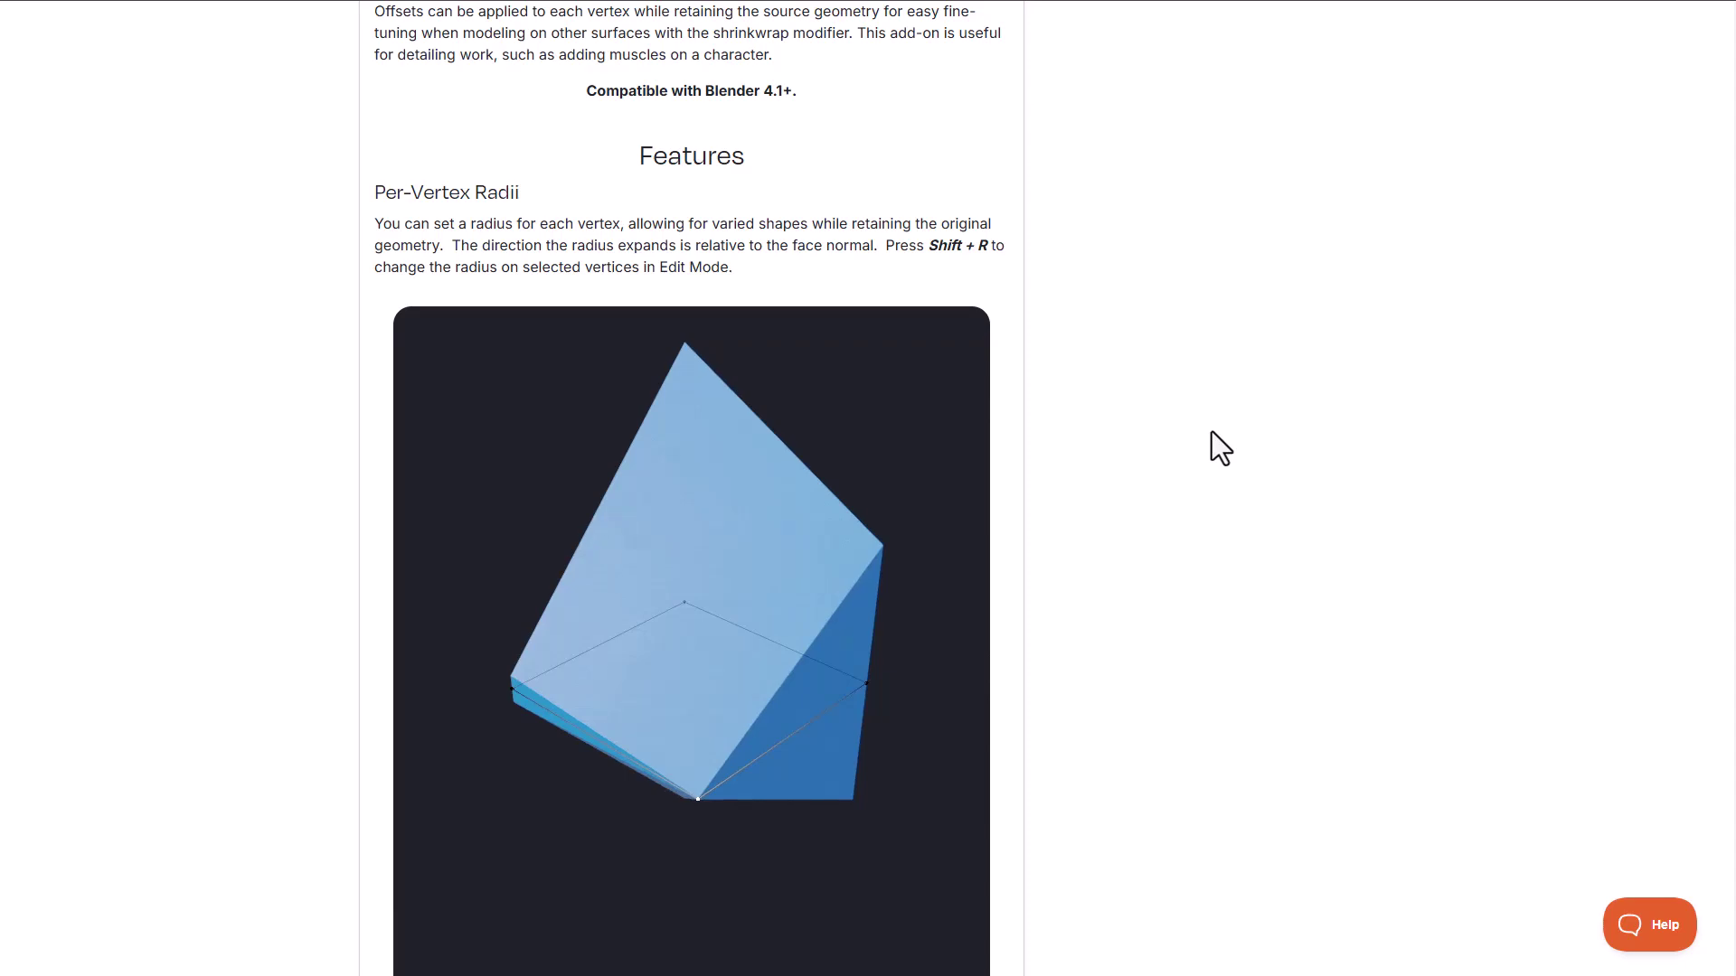
scroll(1212, 431, down, 11)
scroll(1211, 432, down, 6)
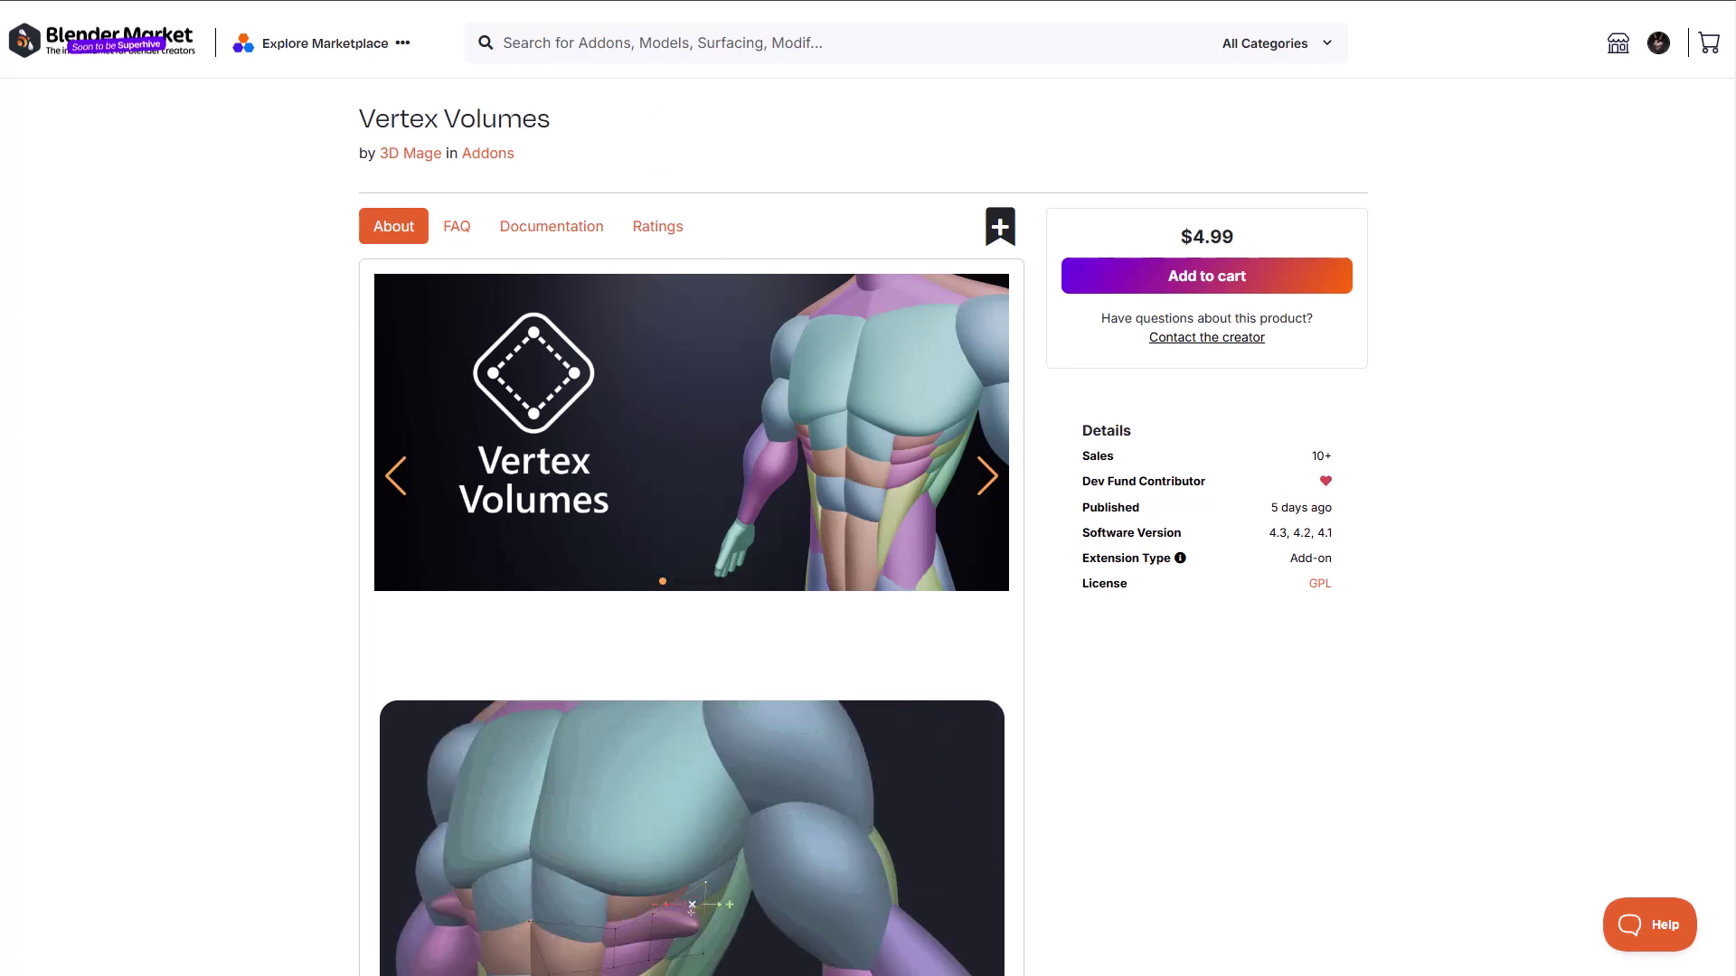
click(409, 155)
scroll(620, 492, down, 3)
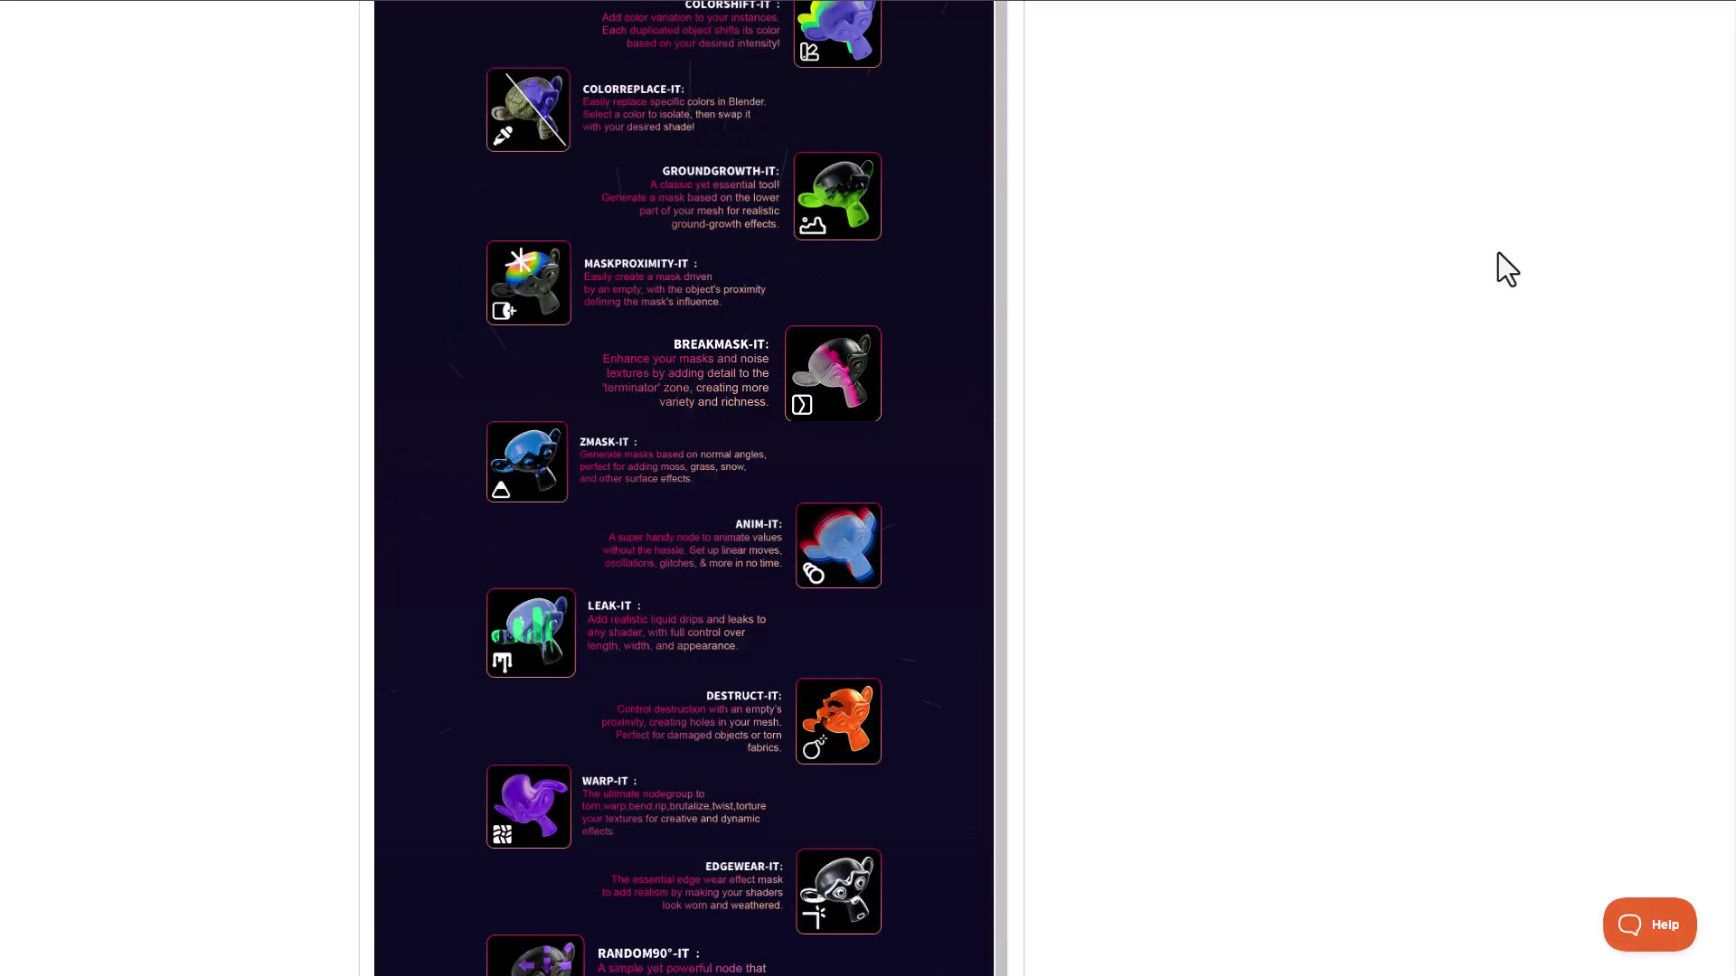
Read Node-It's node group list, from Colorreplace-it to Blur-it, along with its Fits Everywhere section and product introduction
scroll(1498, 253, down, 4)
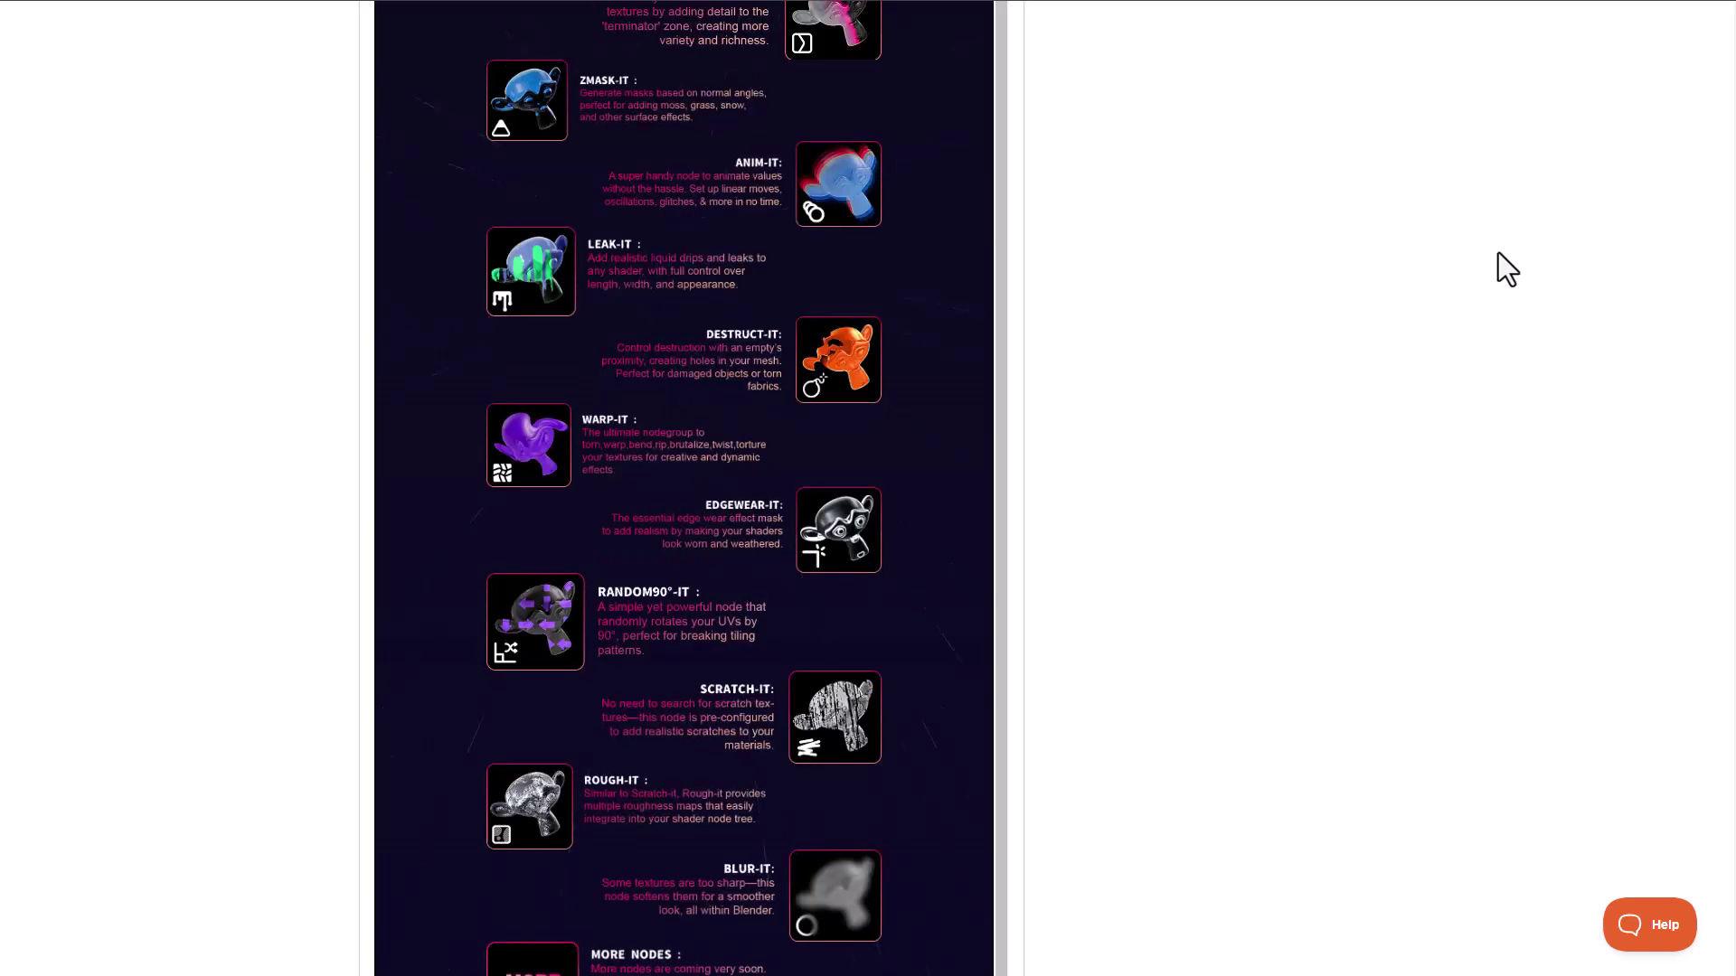
scroll(1465, 402, down, 5)
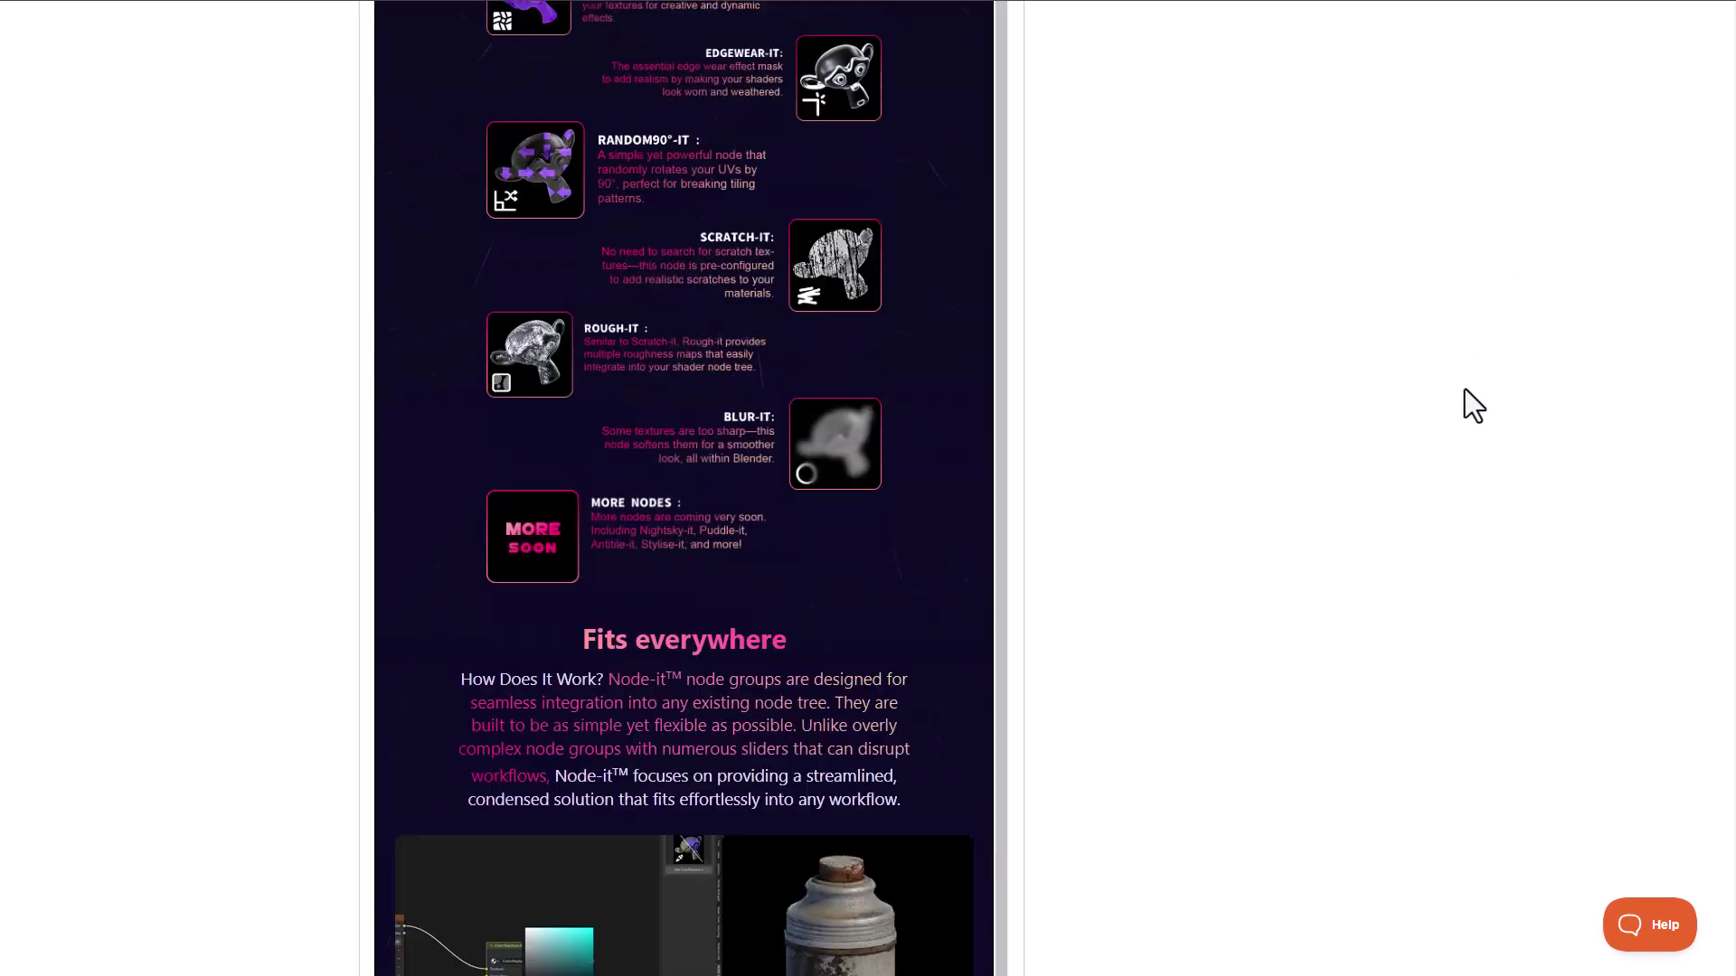
middle_click(1457, 449)
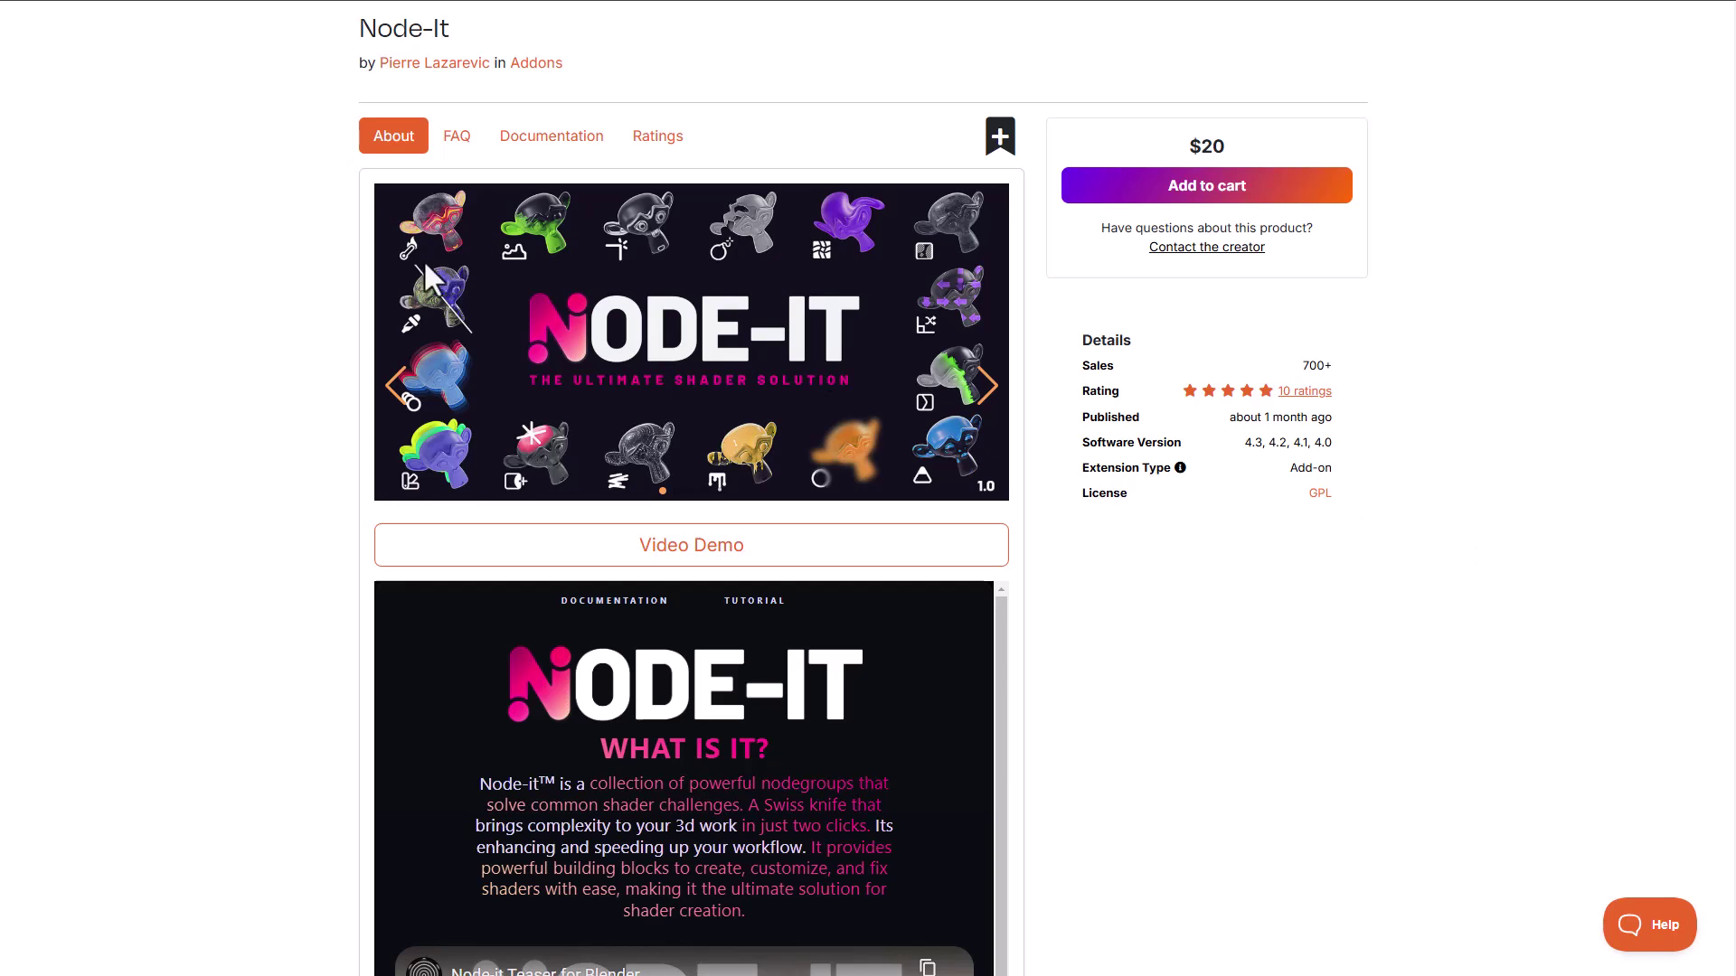
scroll(379, 326, up, 1)
scroll(397, 420, down, 1)
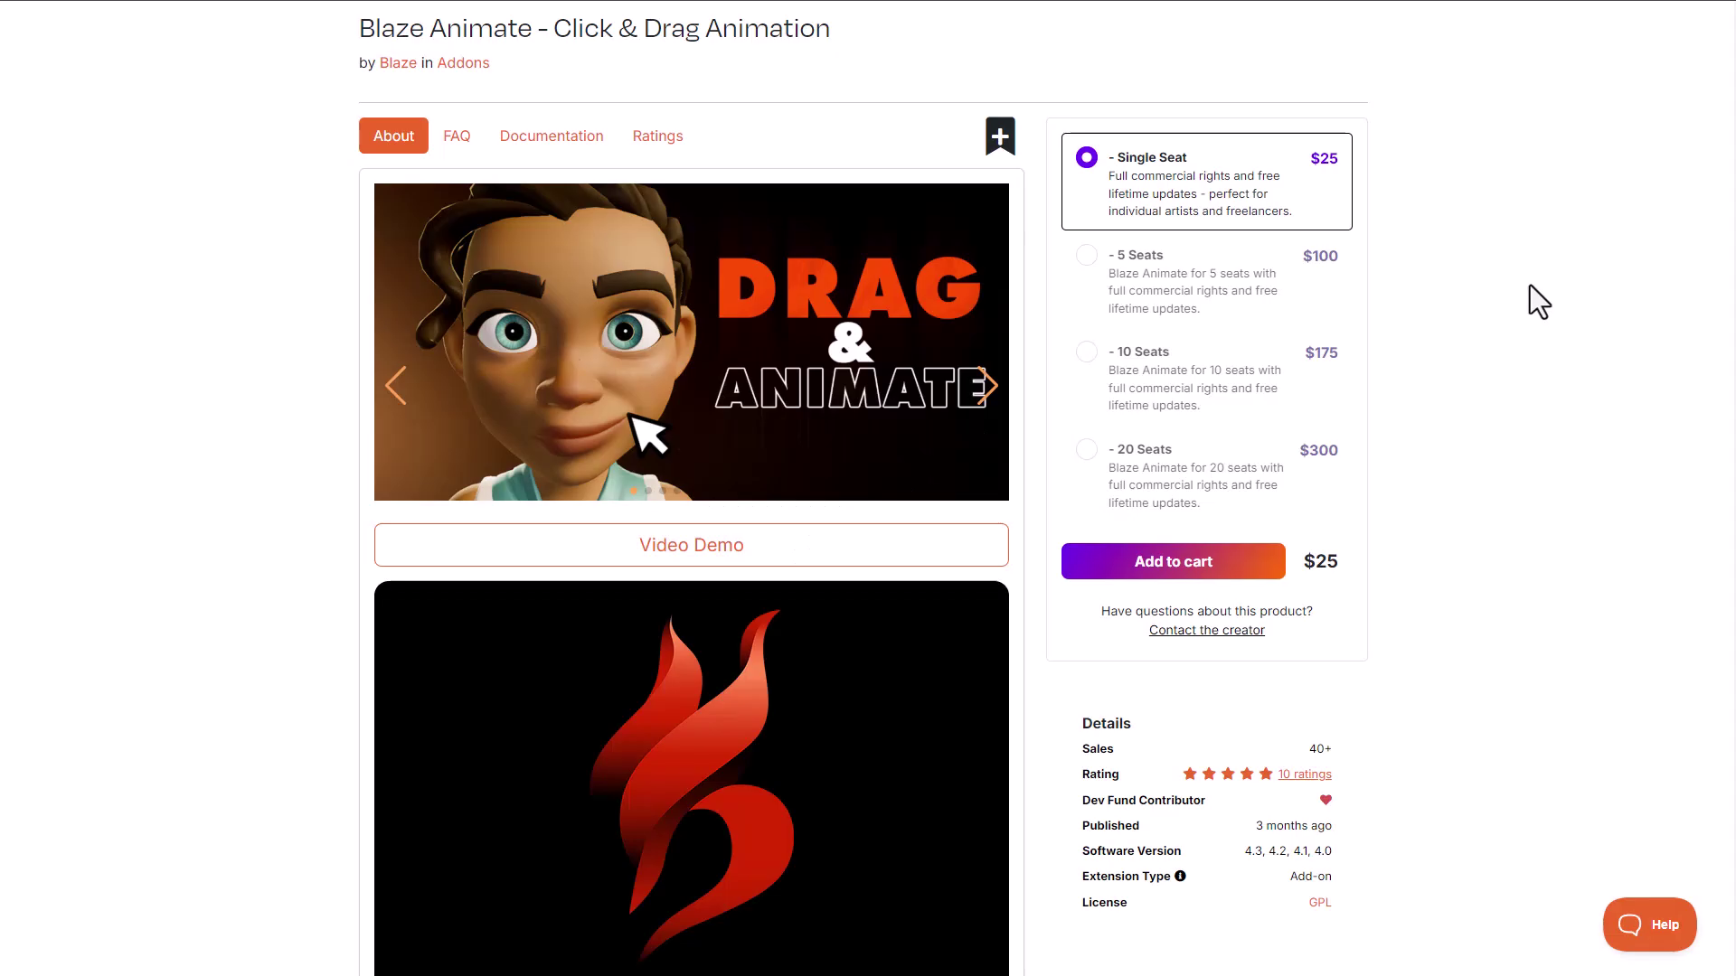
Review Blaze Animate's overview and key features, and demonstrate posing the rigged character's mouth and torso directly with its transform methods
scroll(1521, 279, down, 3)
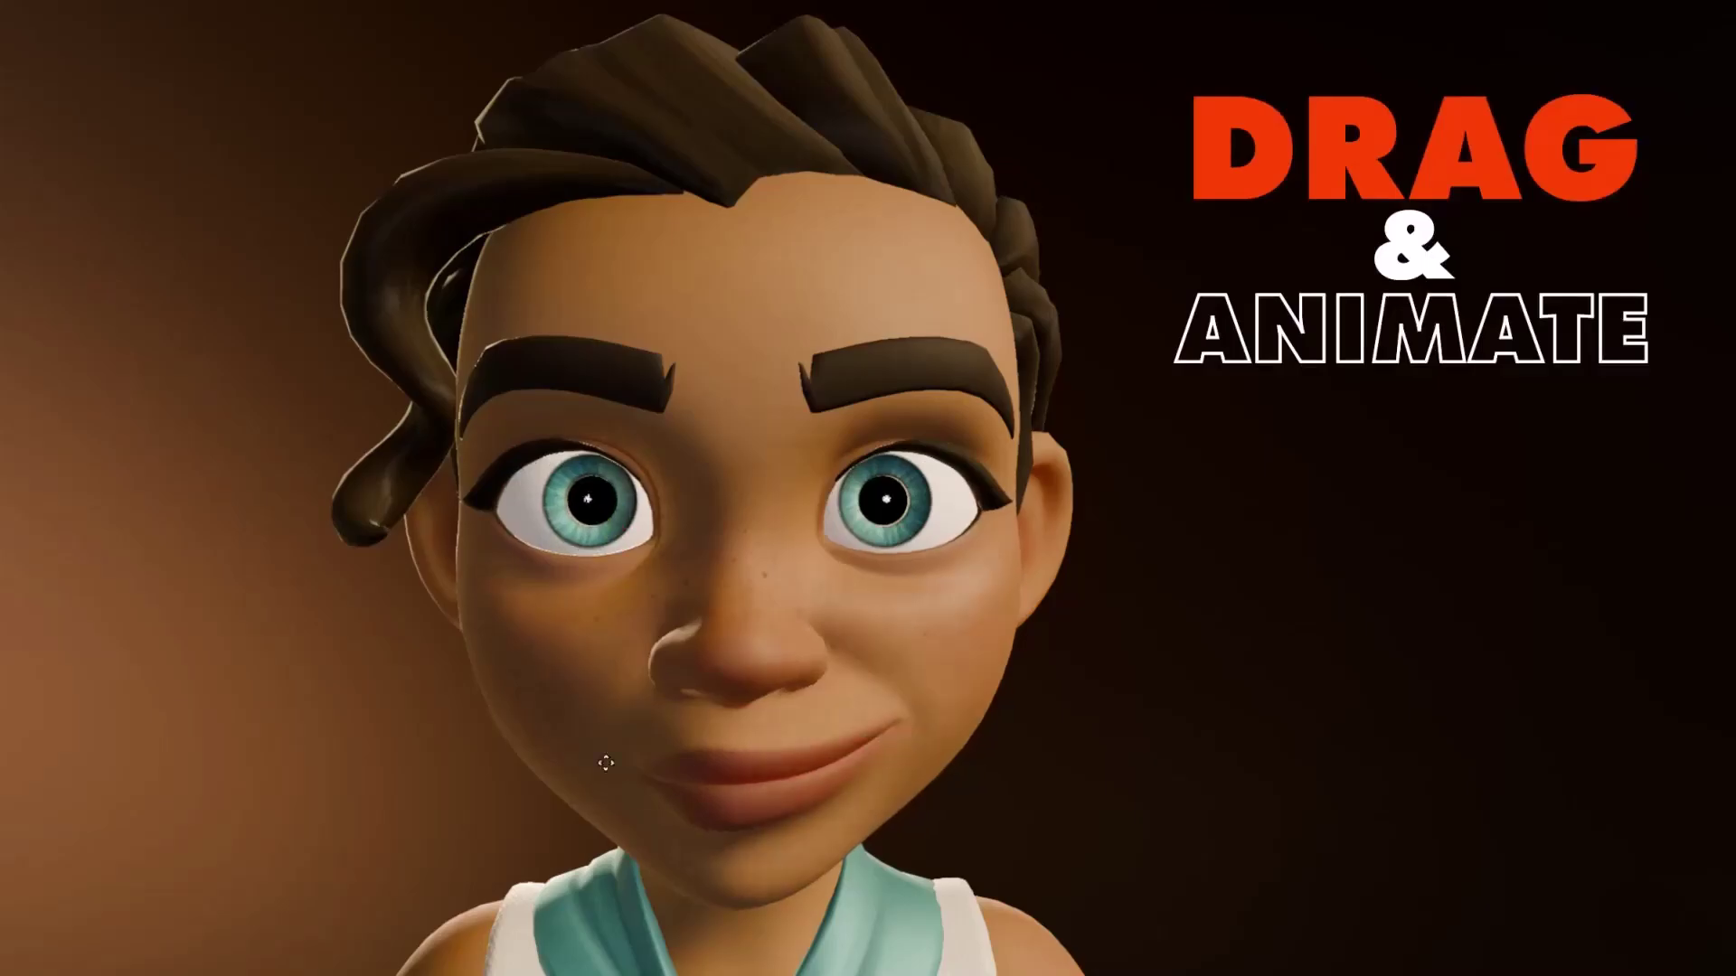
drag(673, 803, 691, 845)
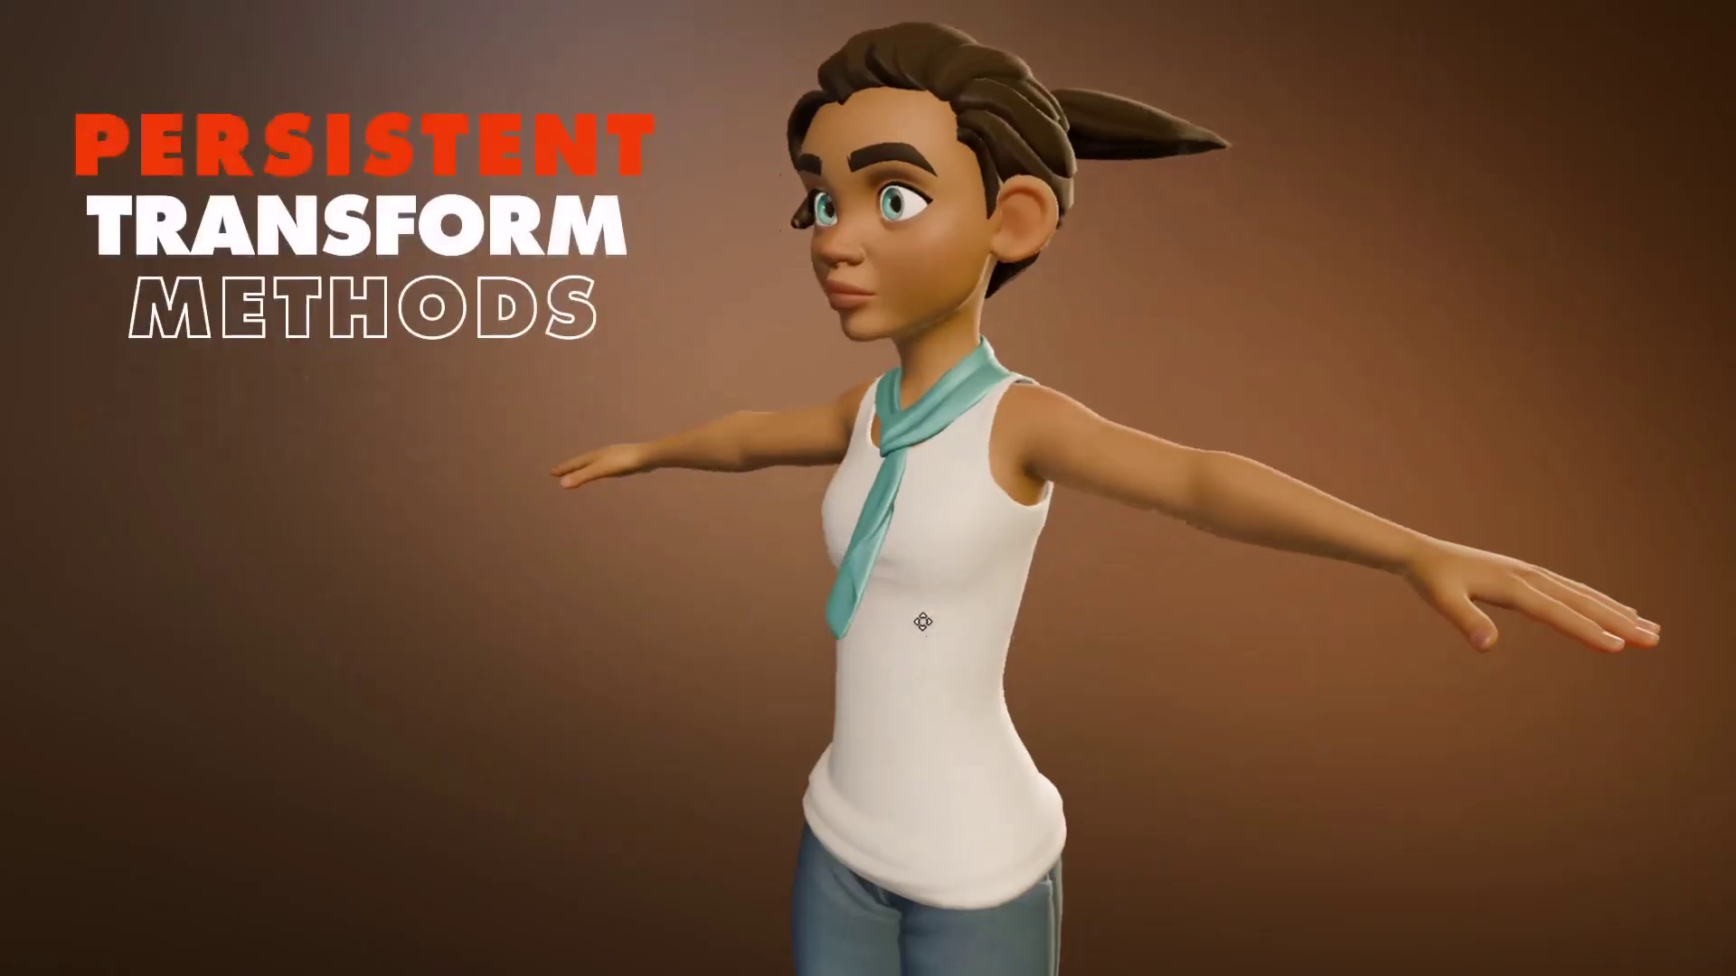
key(w)
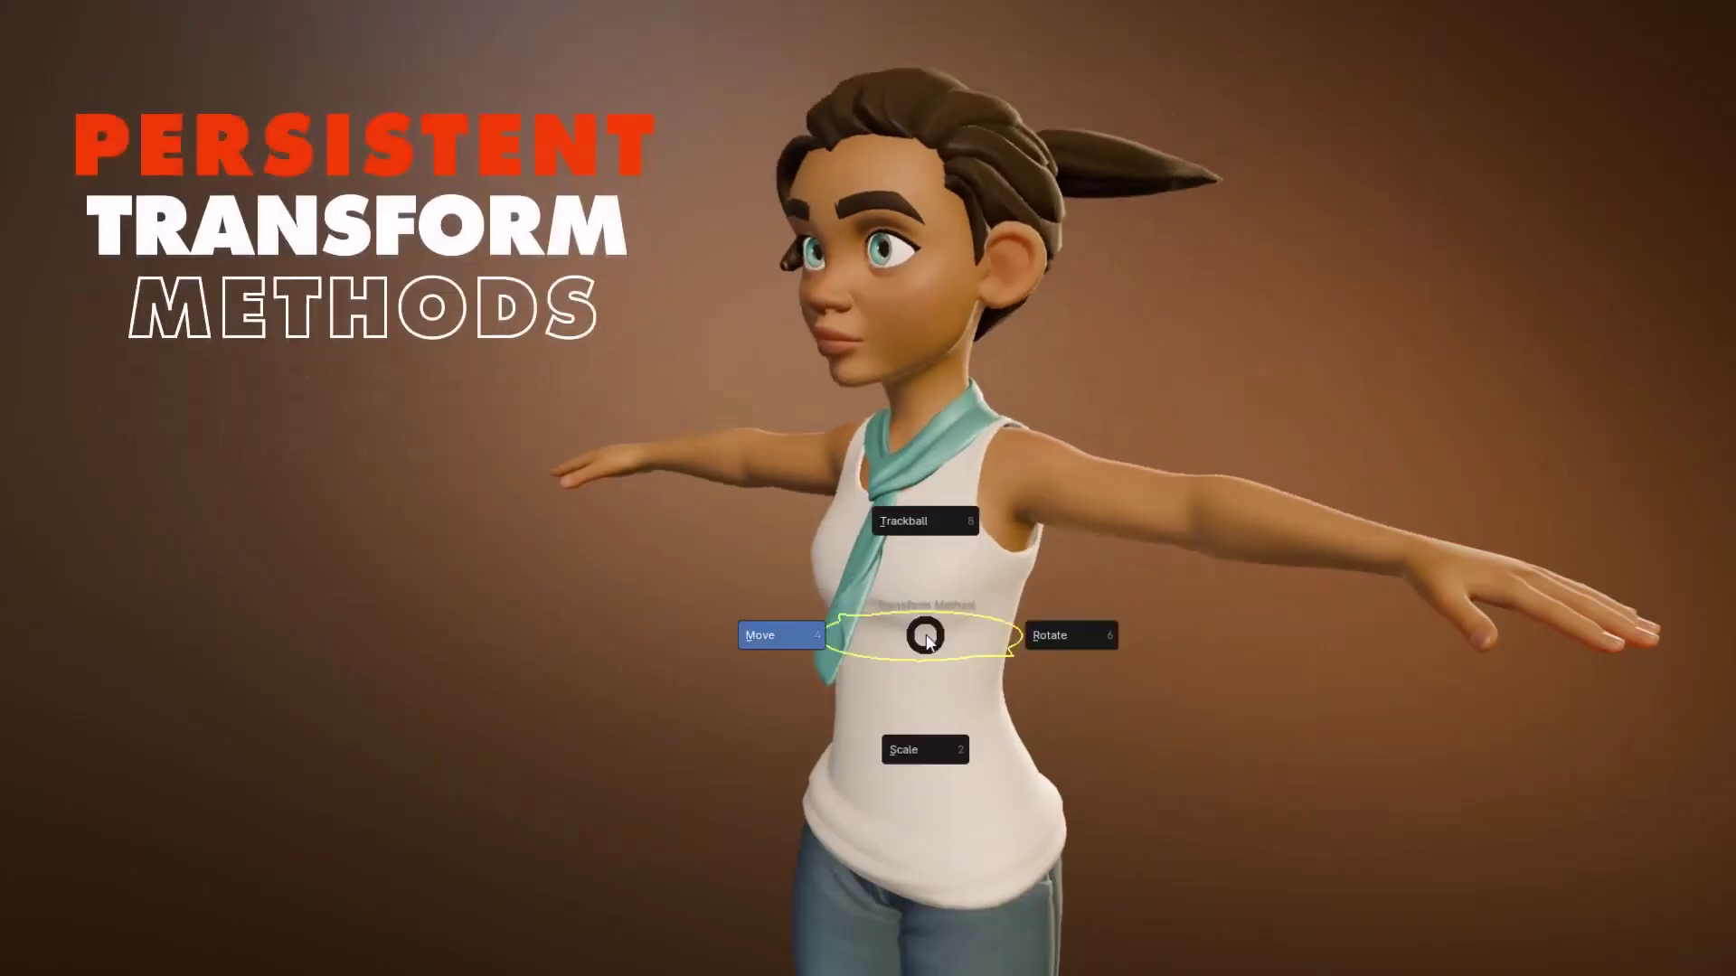
drag(920, 528, 946, 608)
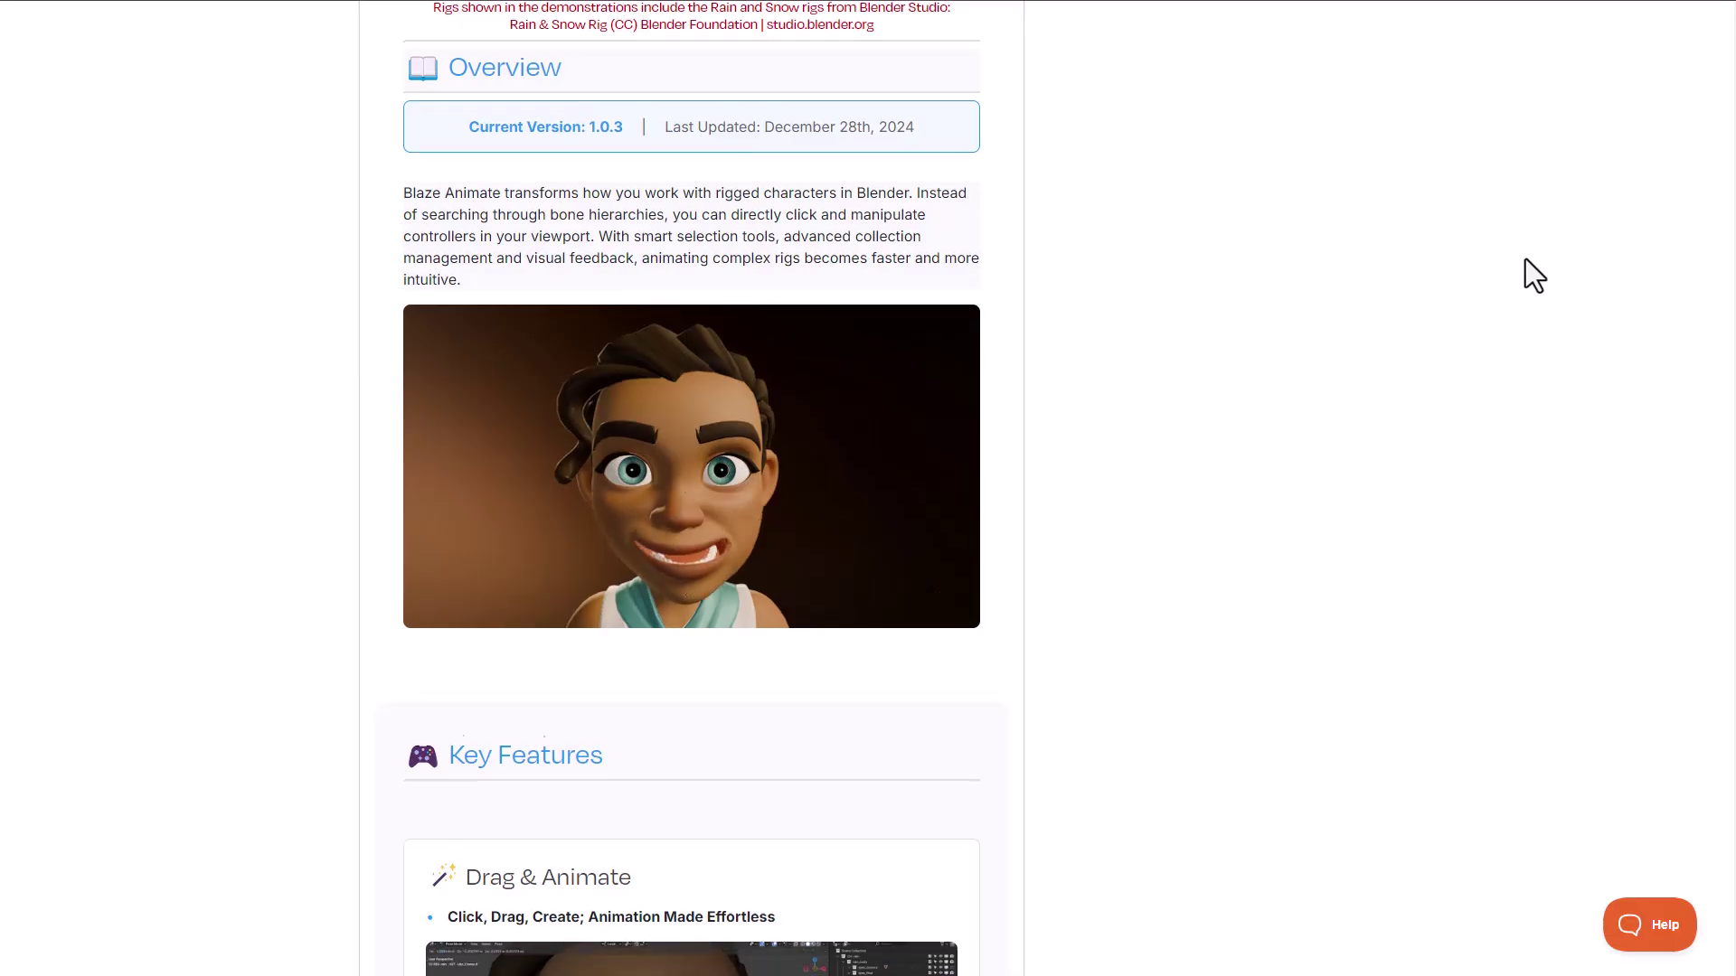
scroll(1527, 260, down, 10)
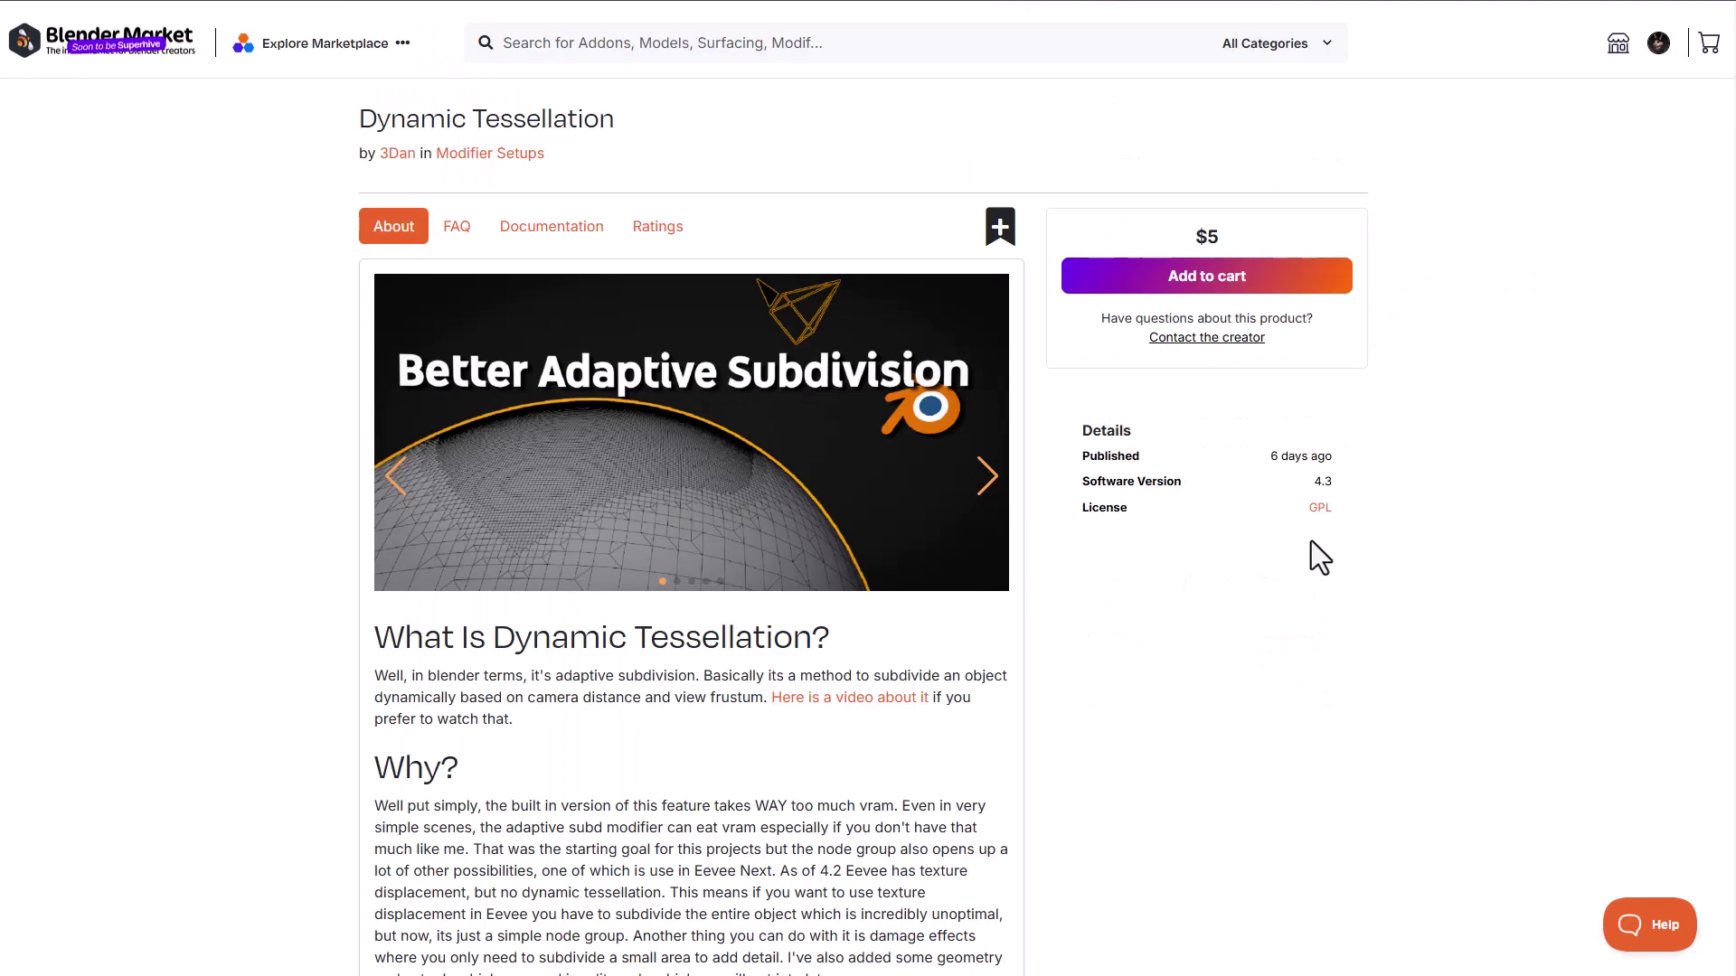
Read the Dynamic Tessellation page, covering its purpose, disadvantages and the Camera Version and Object Version showcases
middle_click(1645, 416)
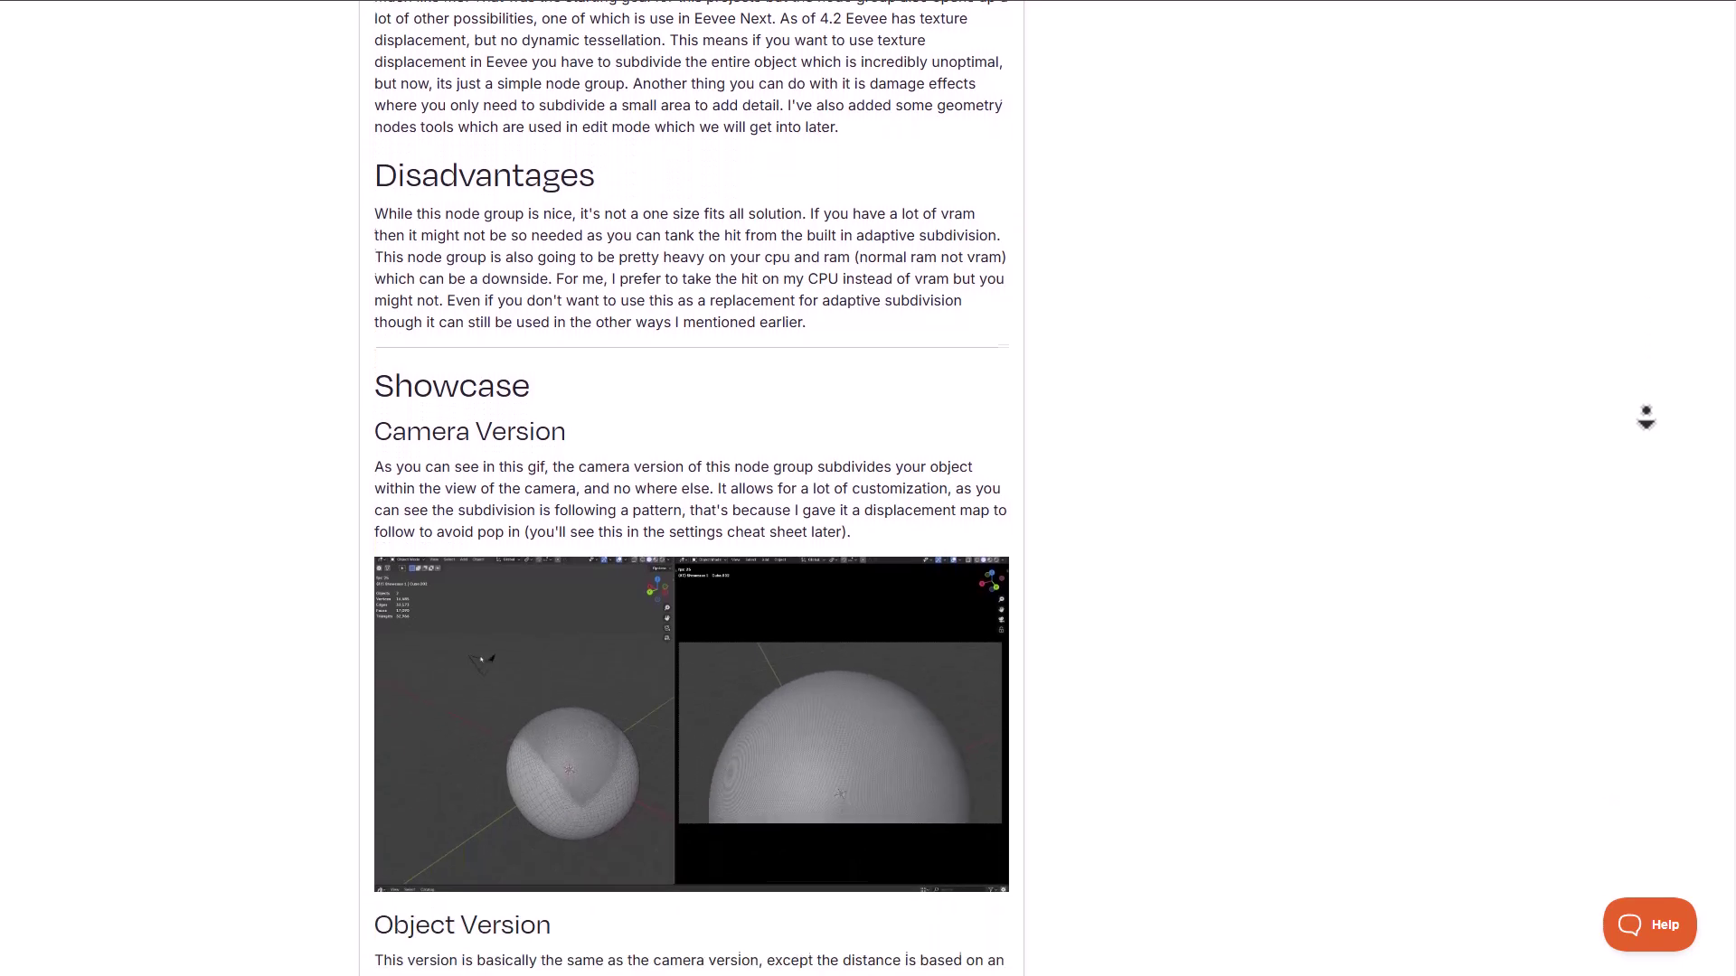
middle_click(1646, 416)
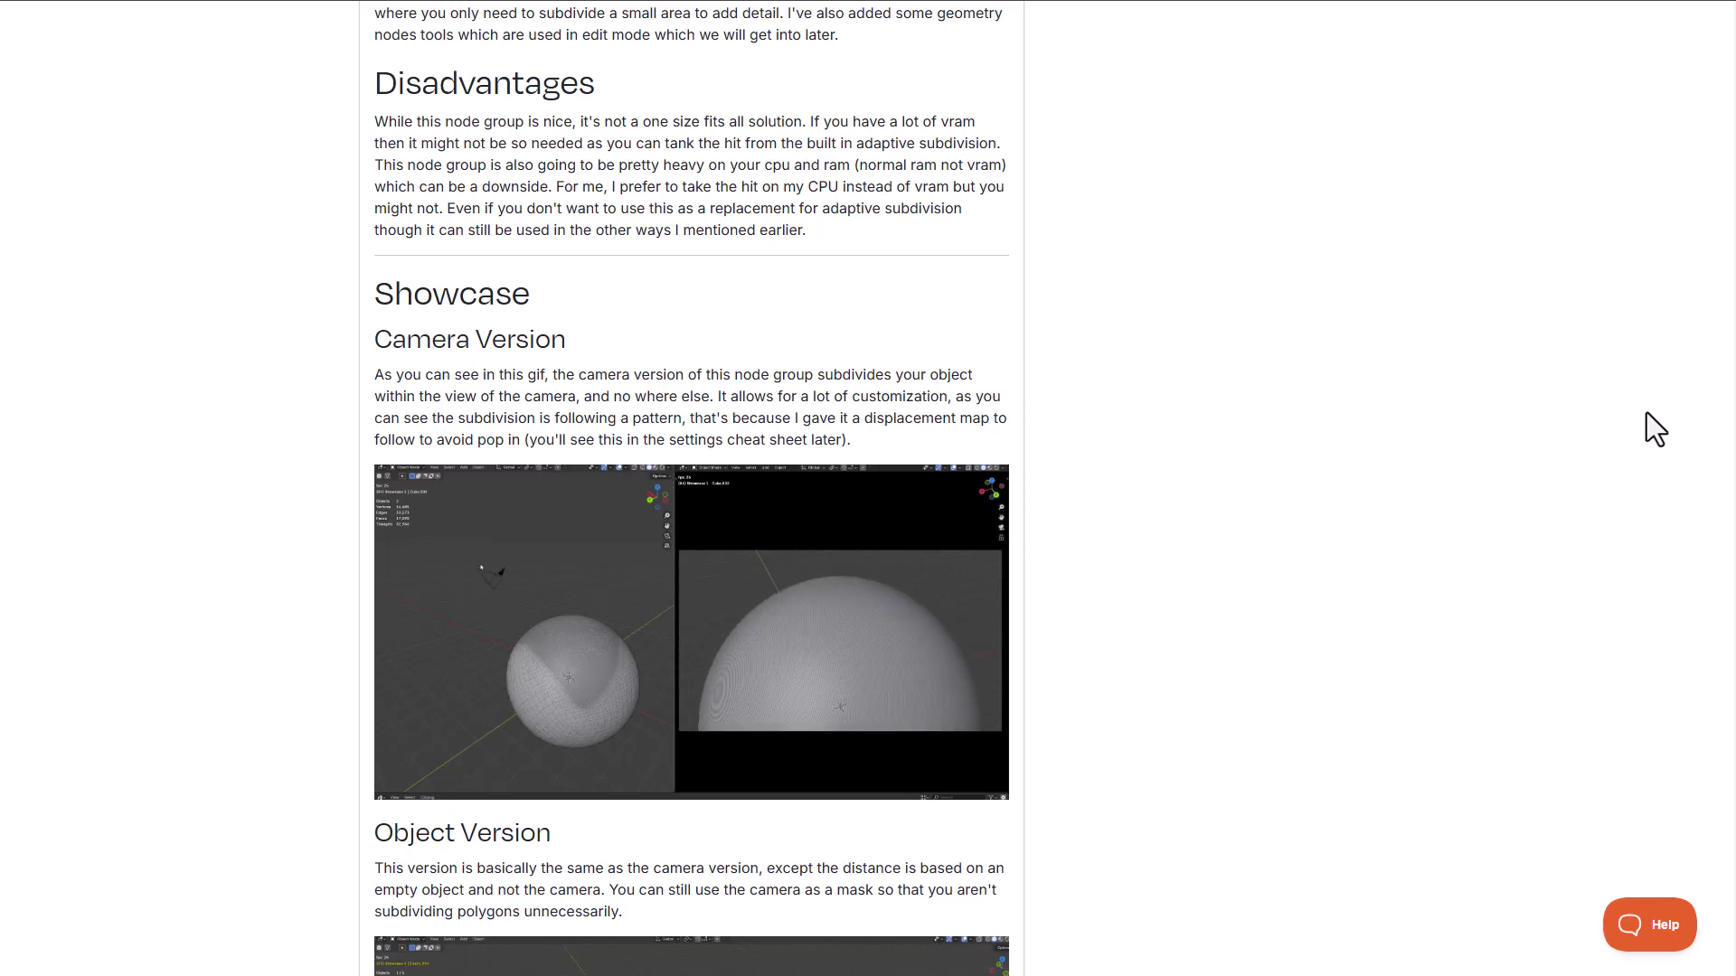
scroll(1412, 622, down, 8)
scroll(1369, 681, up, 8)
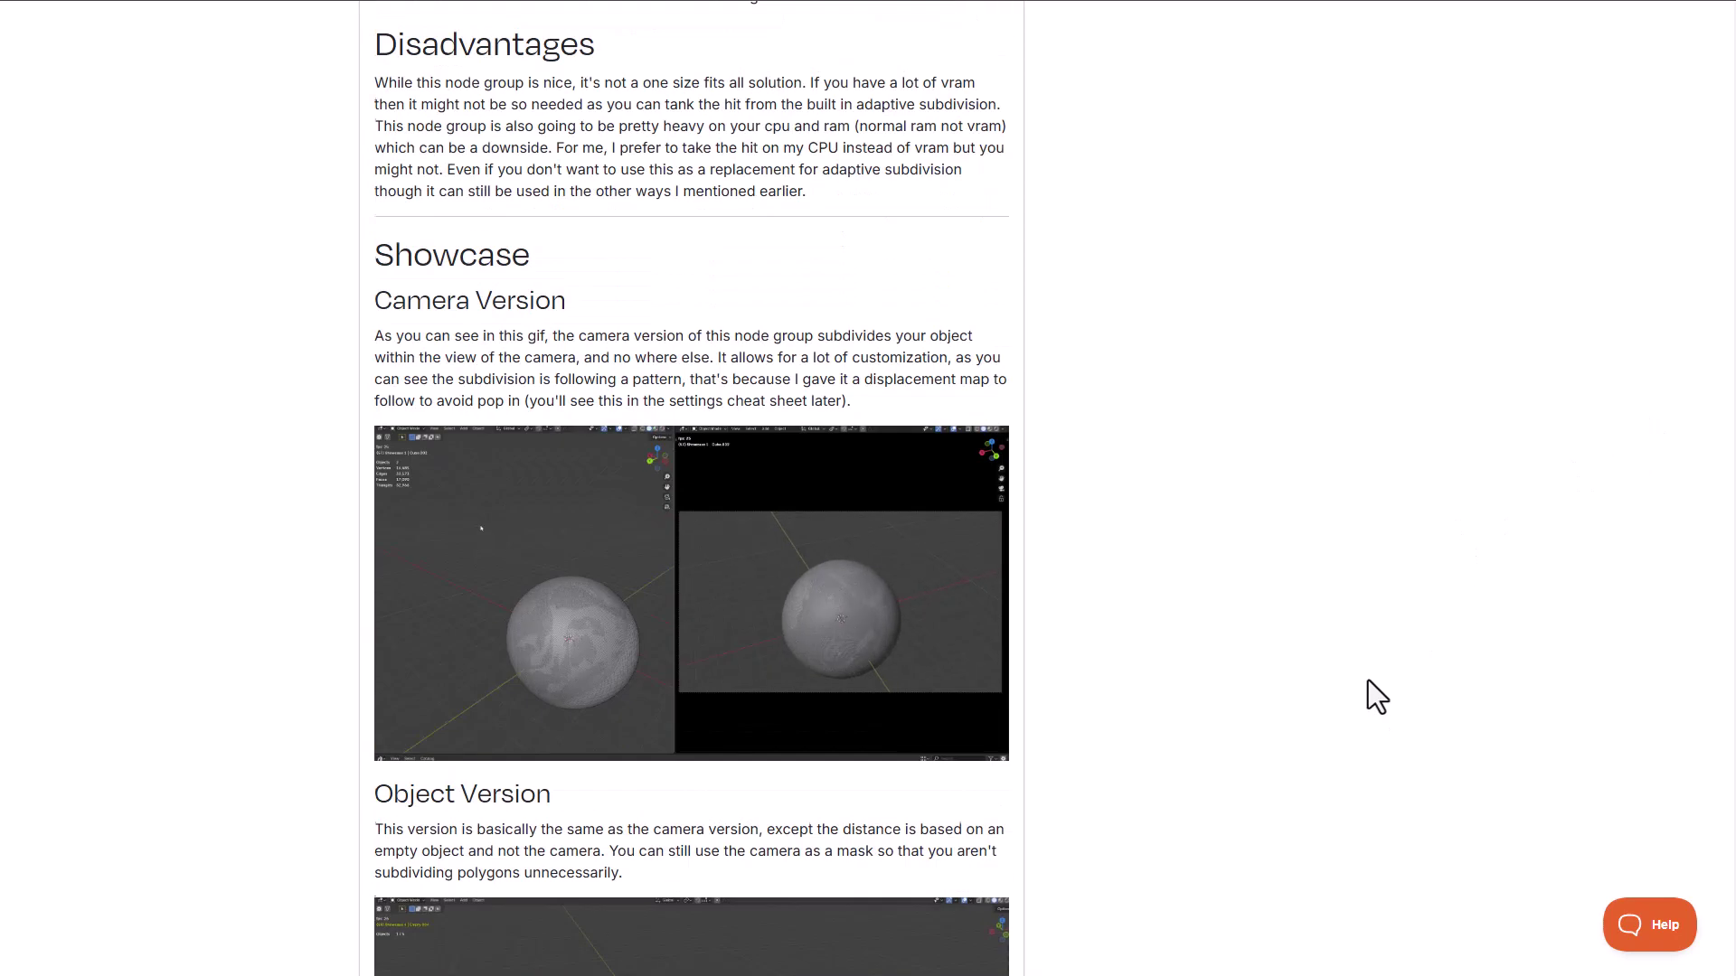
scroll(1369, 679, down, 1)
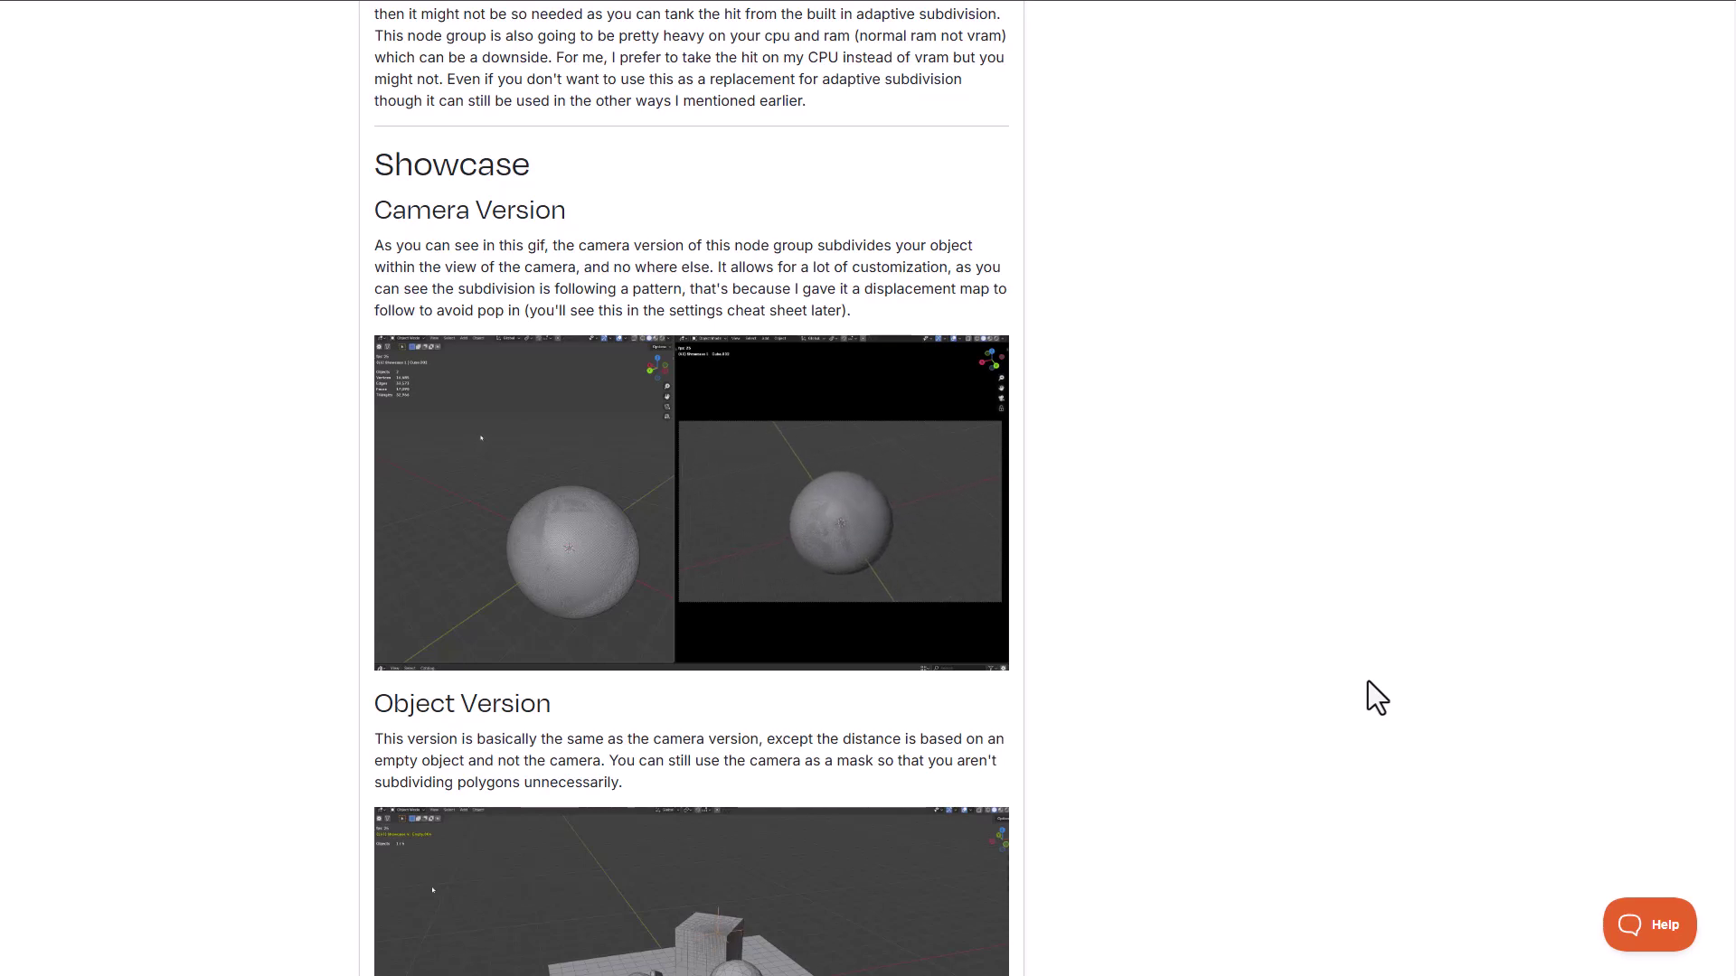
scroll(1369, 681, down, 5)
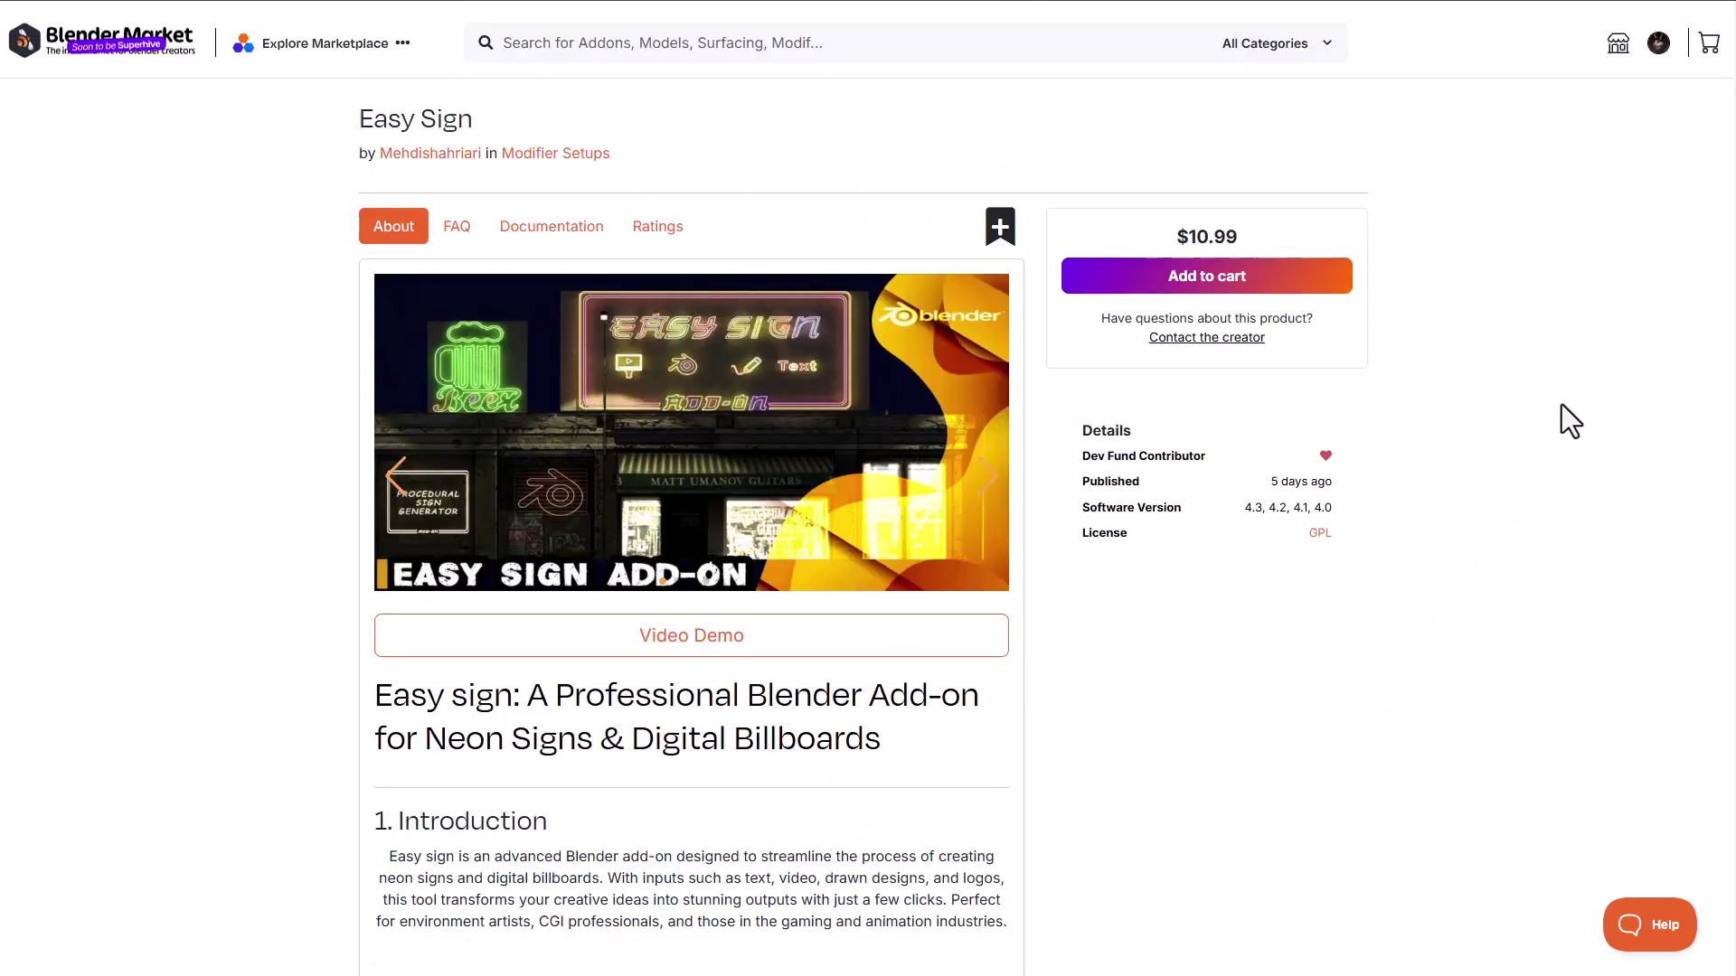
Examine the Easy Sign page, covering its introduction, neon colour settings and logo, text, draw mode and video inputs, and return to its header
scroll(1537, 678, down, 3)
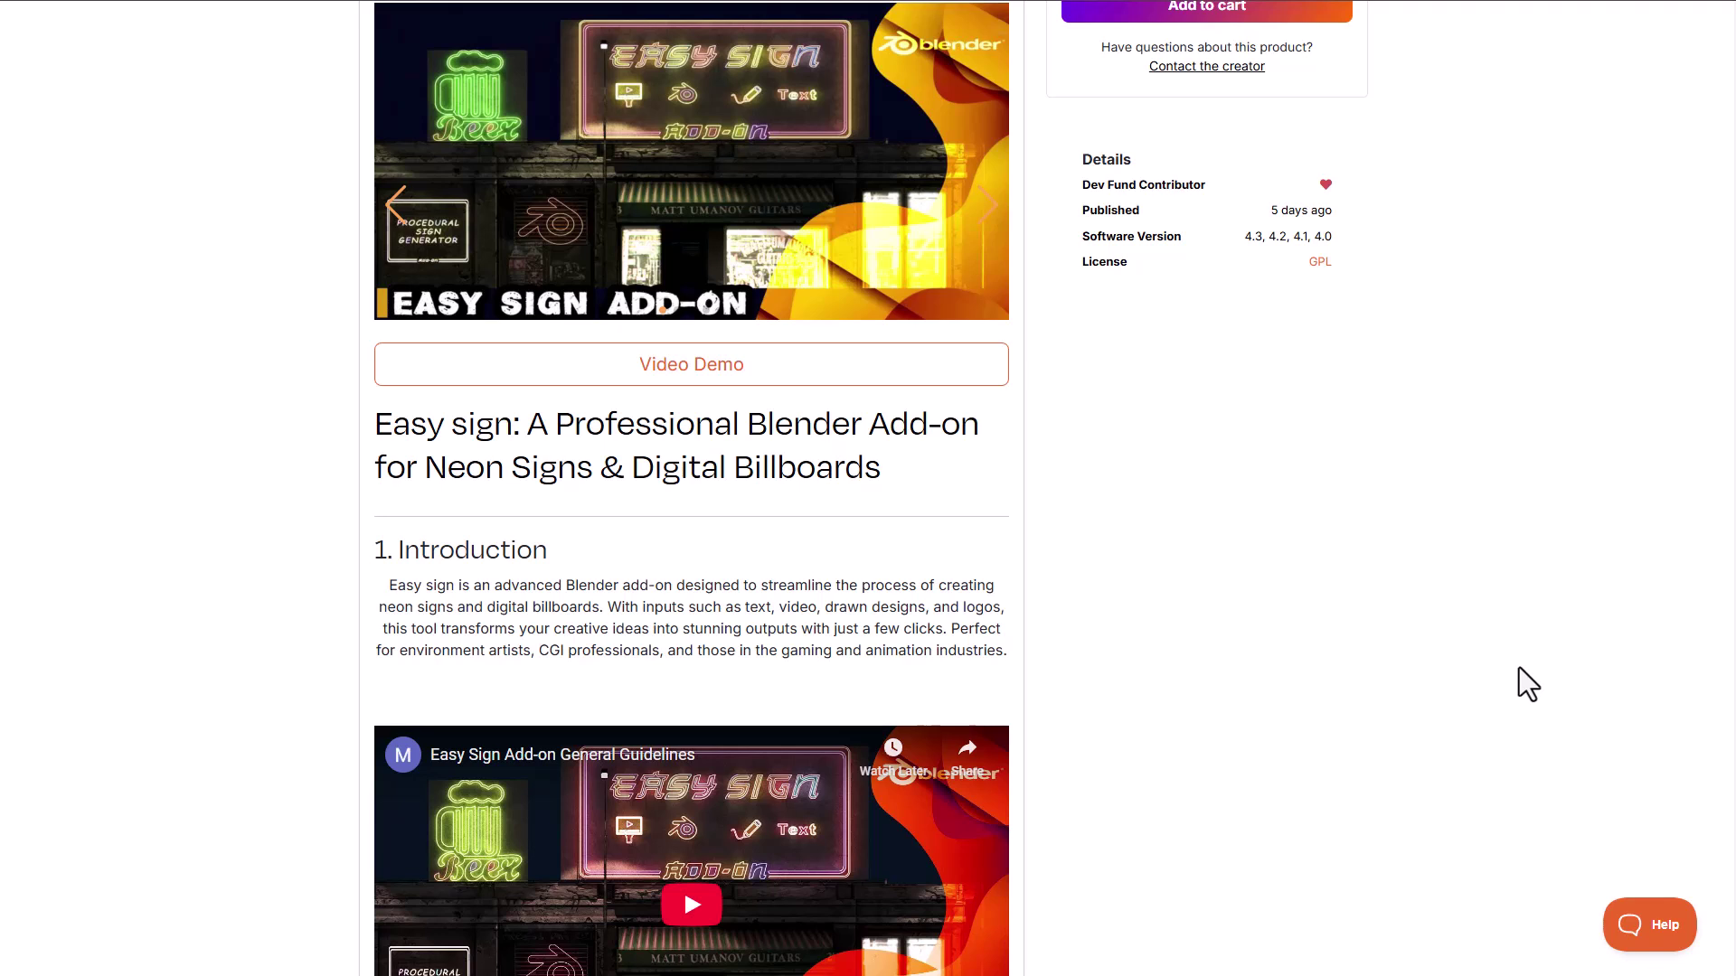
middle_click(1376, 509)
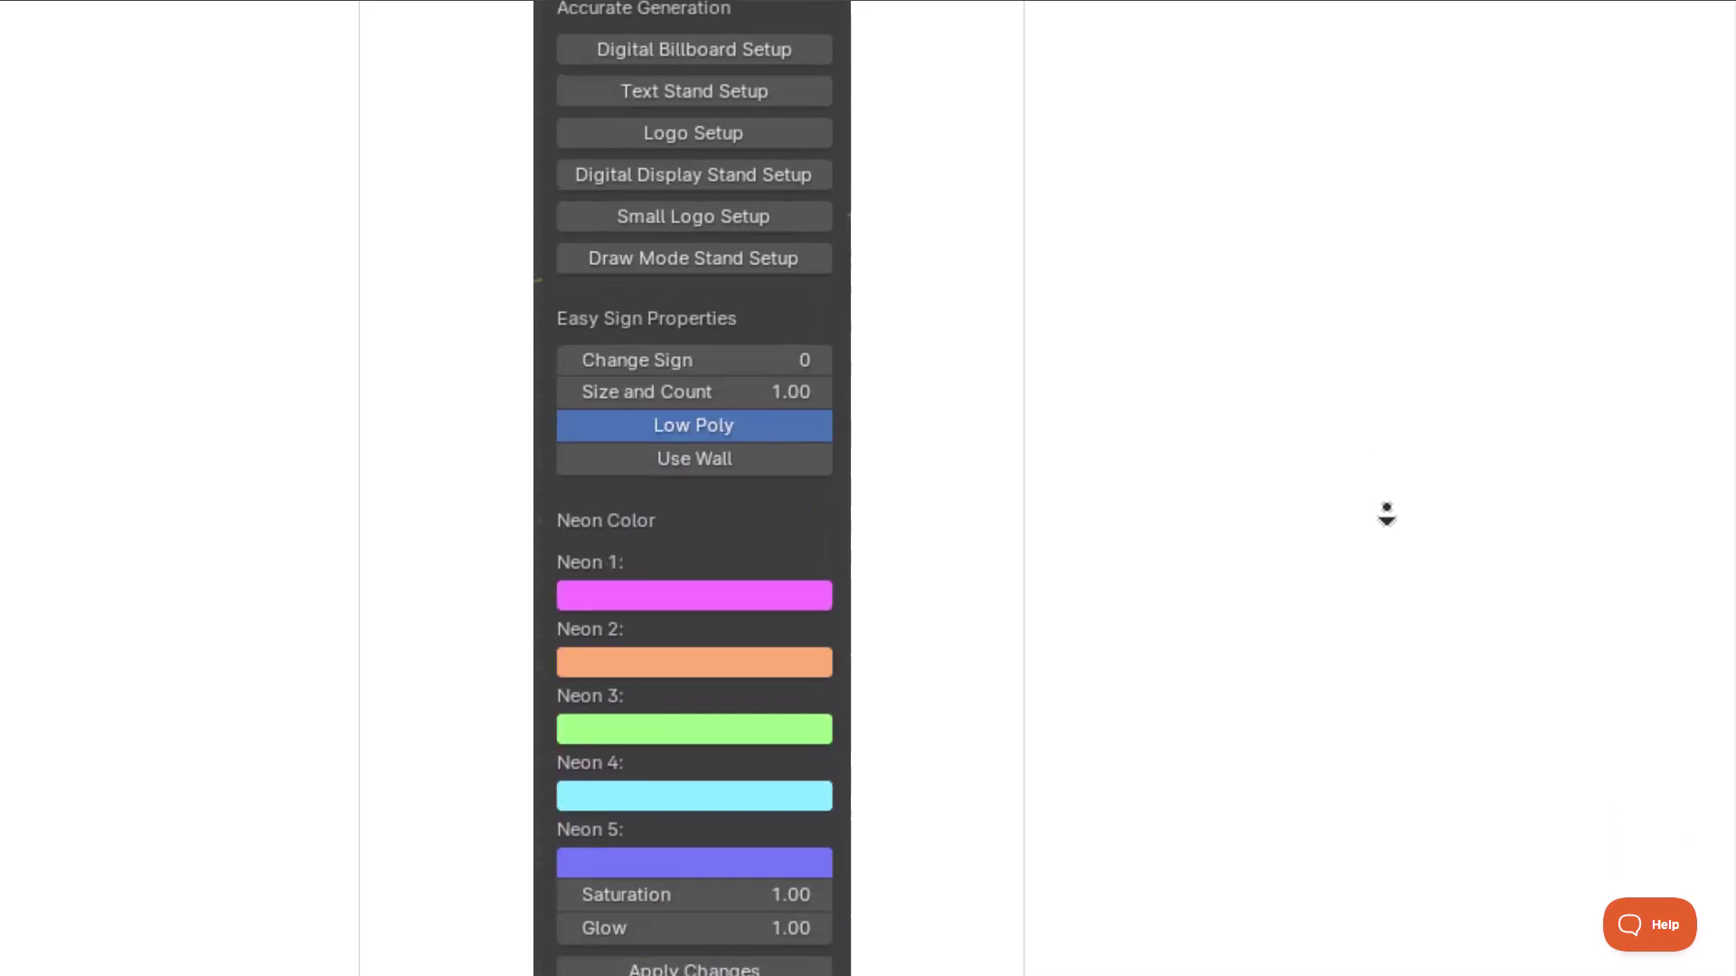
scroll(1387, 508, down, 10)
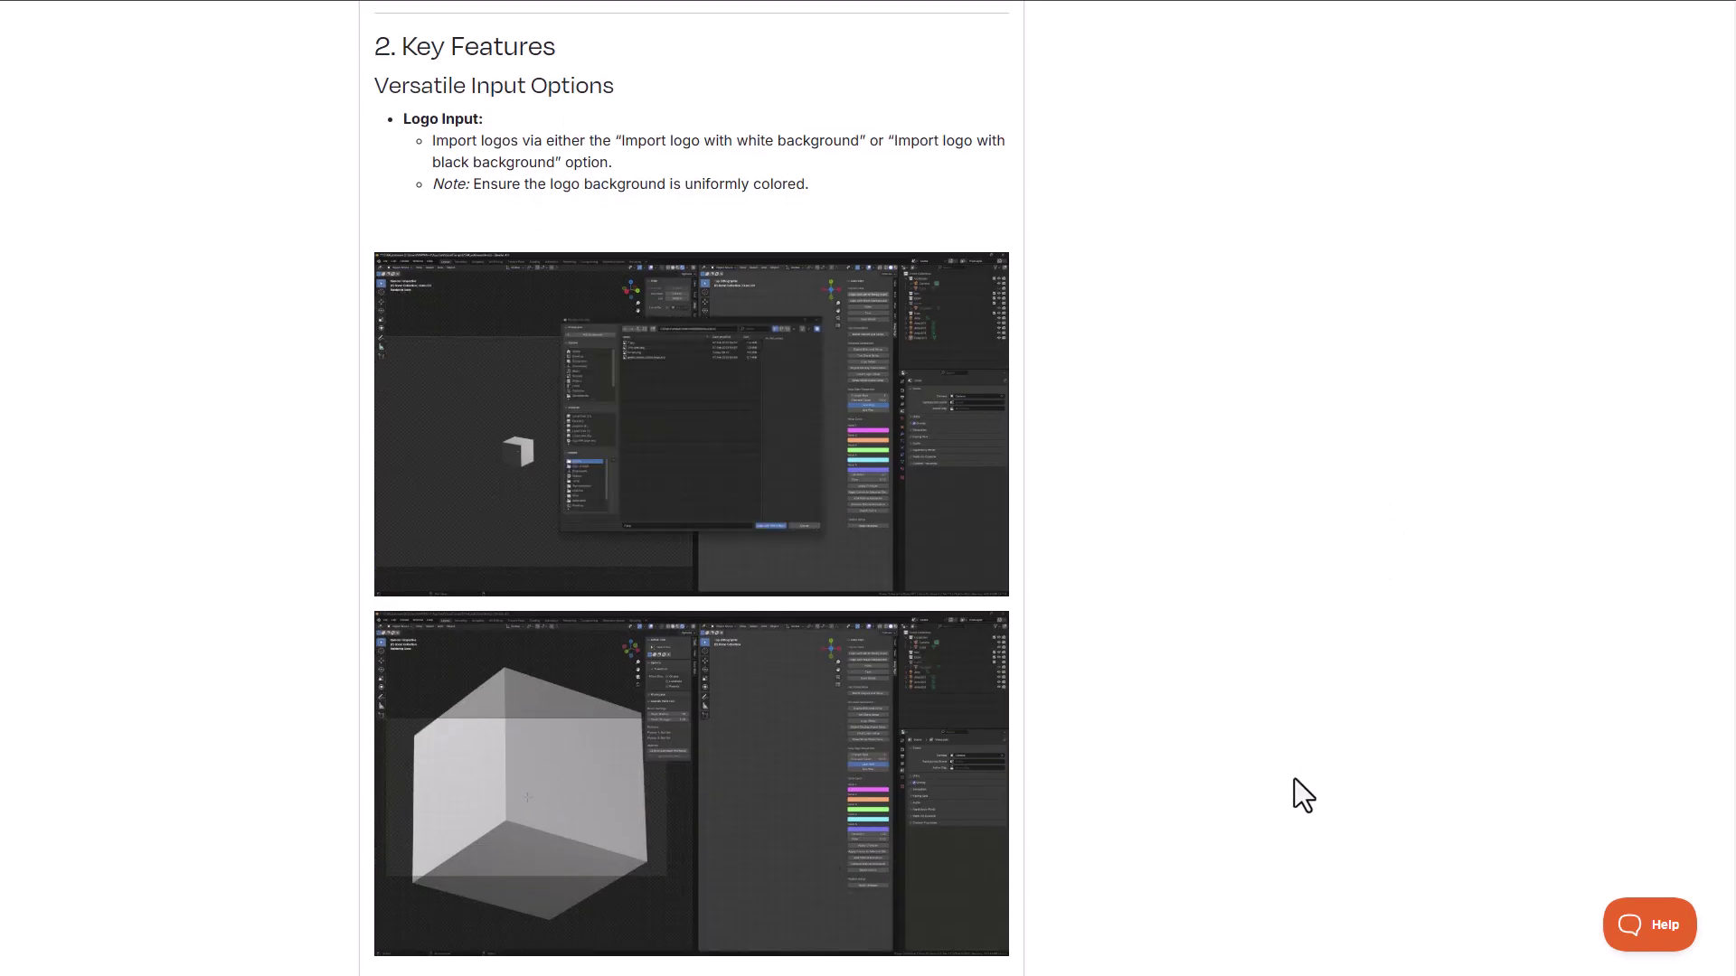
scroll(1306, 745, down, 8)
middle_click(1271, 850)
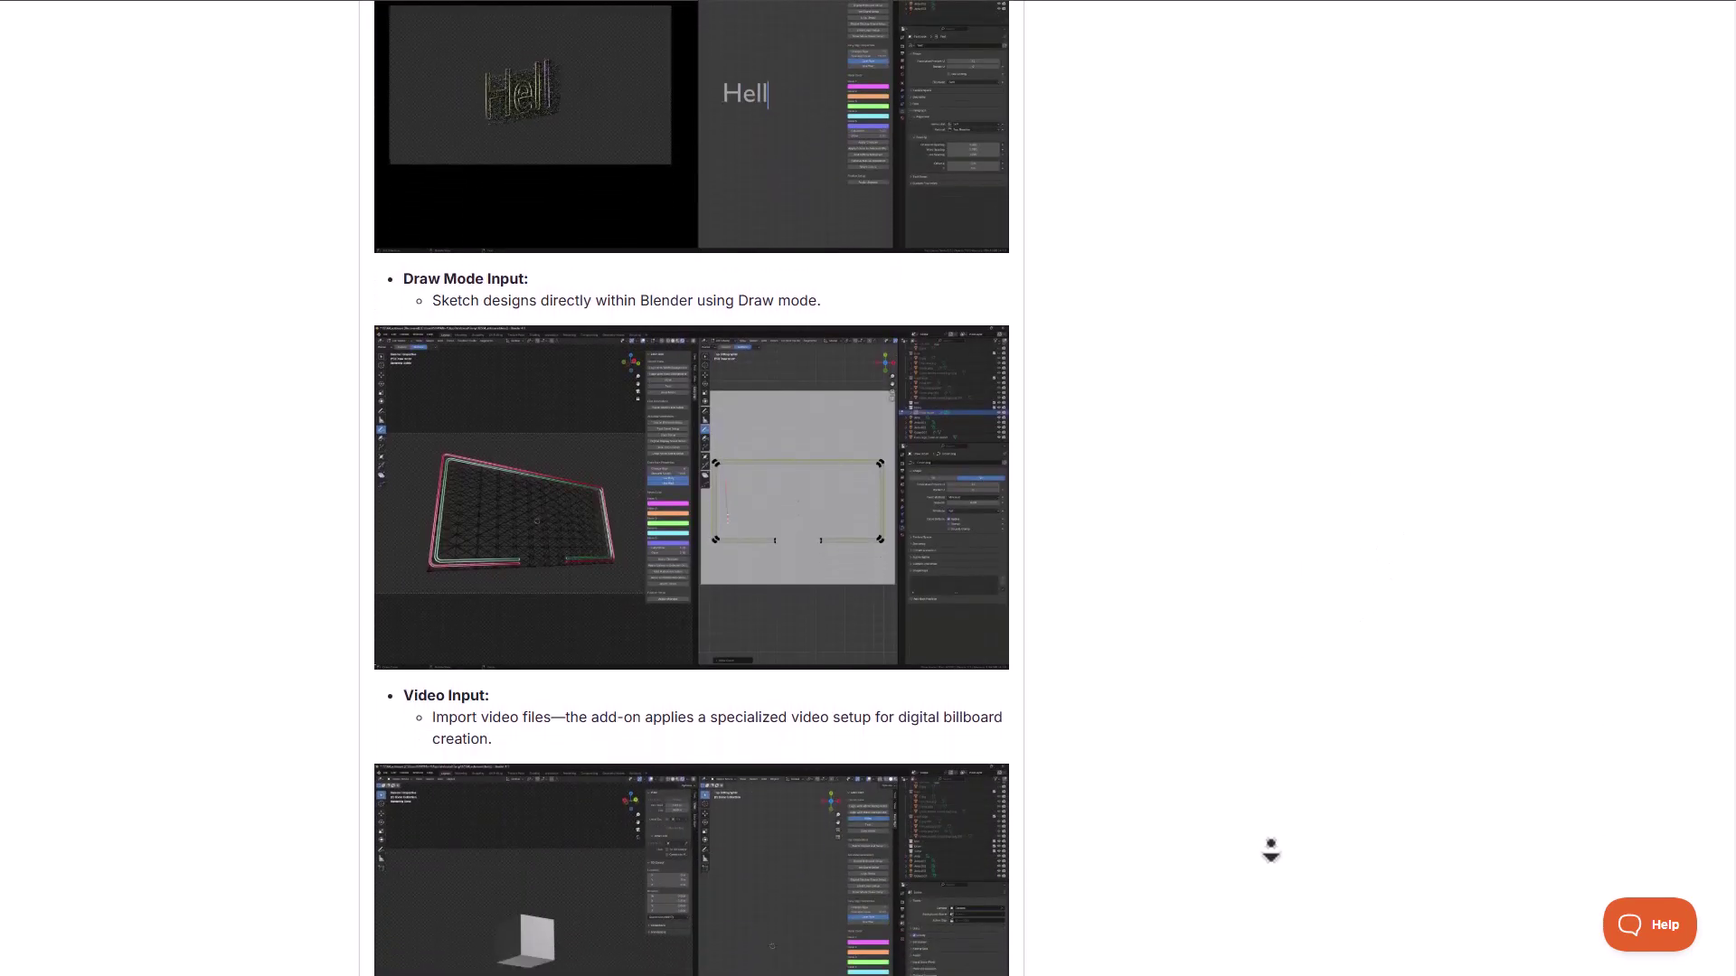
scroll(1269, 853, up, 10)
scroll(1279, 826, up, 5)
scroll(1282, 815, up, 10)
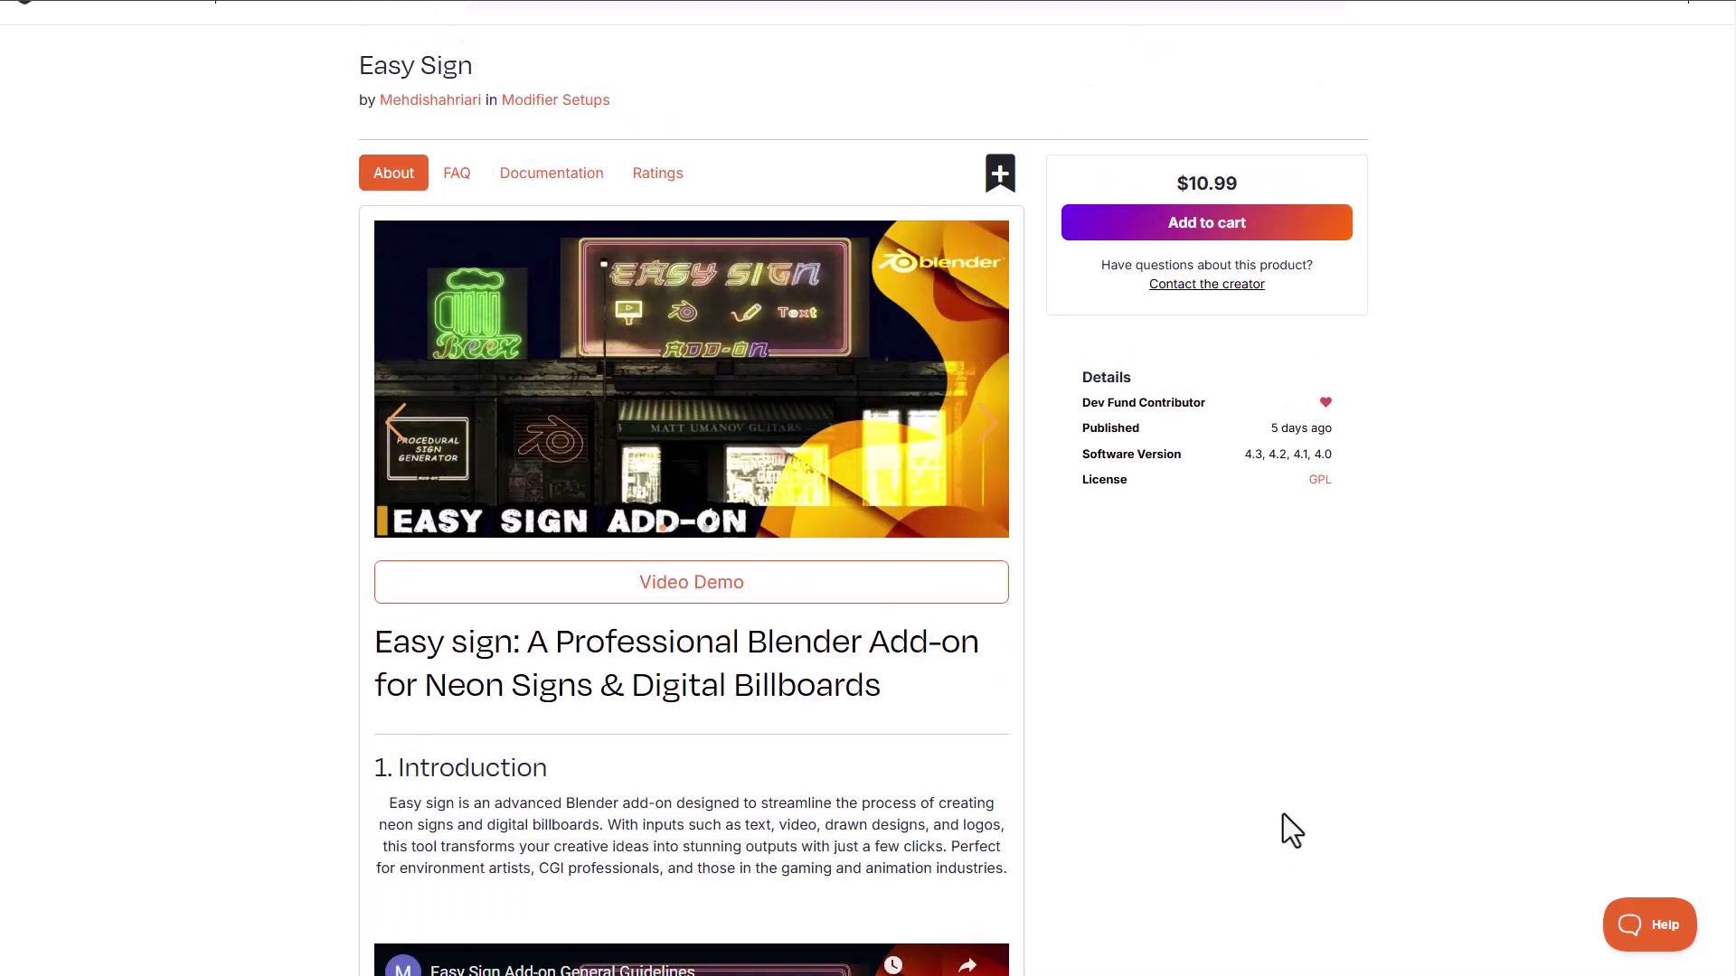
scroll(1234, 788, up, 1)
scroll(1234, 787, down, 1)
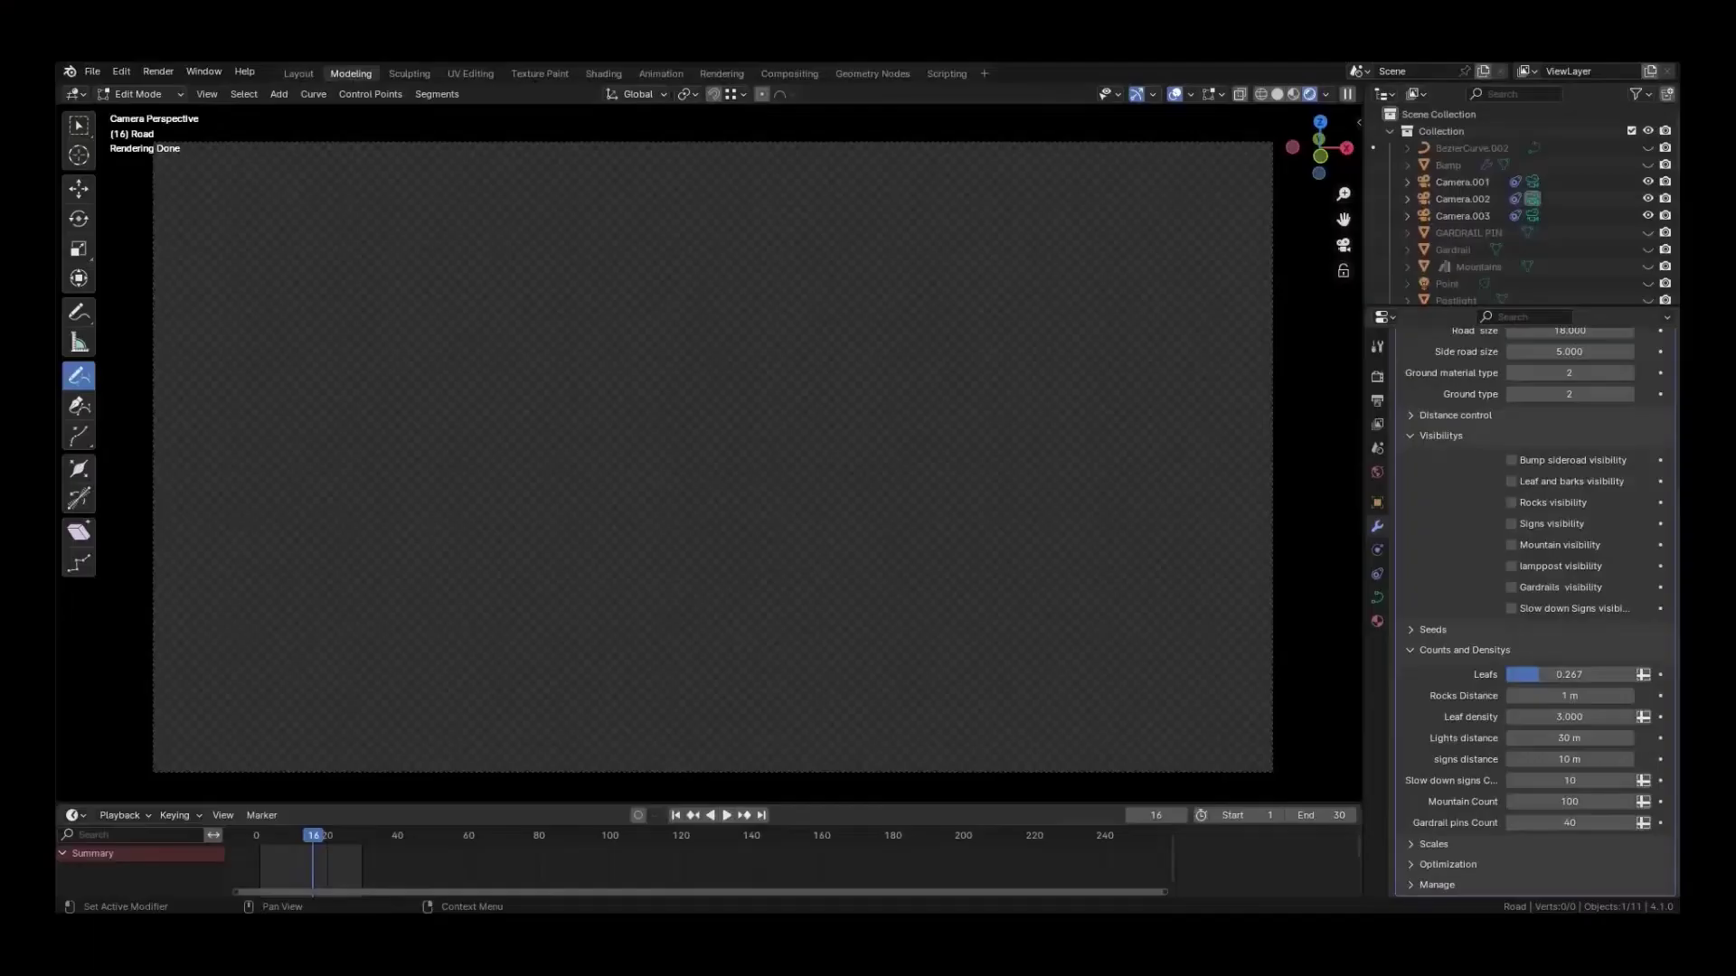
Draw the winding road's curve and enable visibility of its guardrails, lampposts, mountains, signs, rocks, side-road bump and slow-down signs
drag(726, 347, 674, 746)
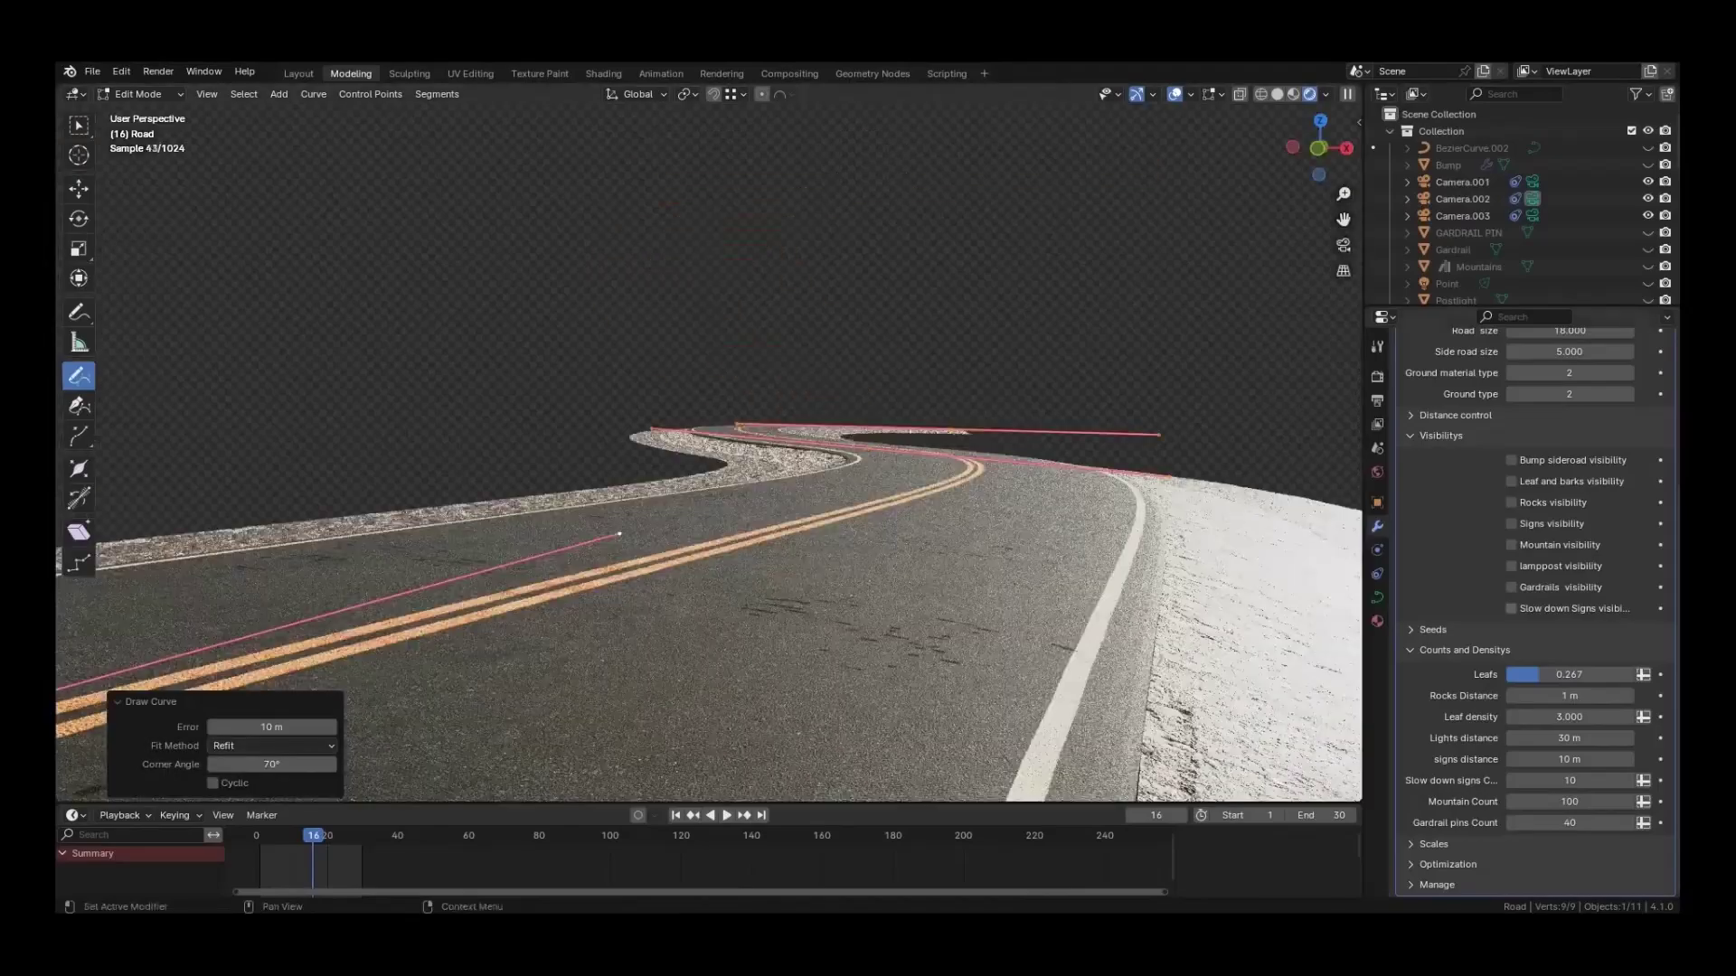
click(1511, 587)
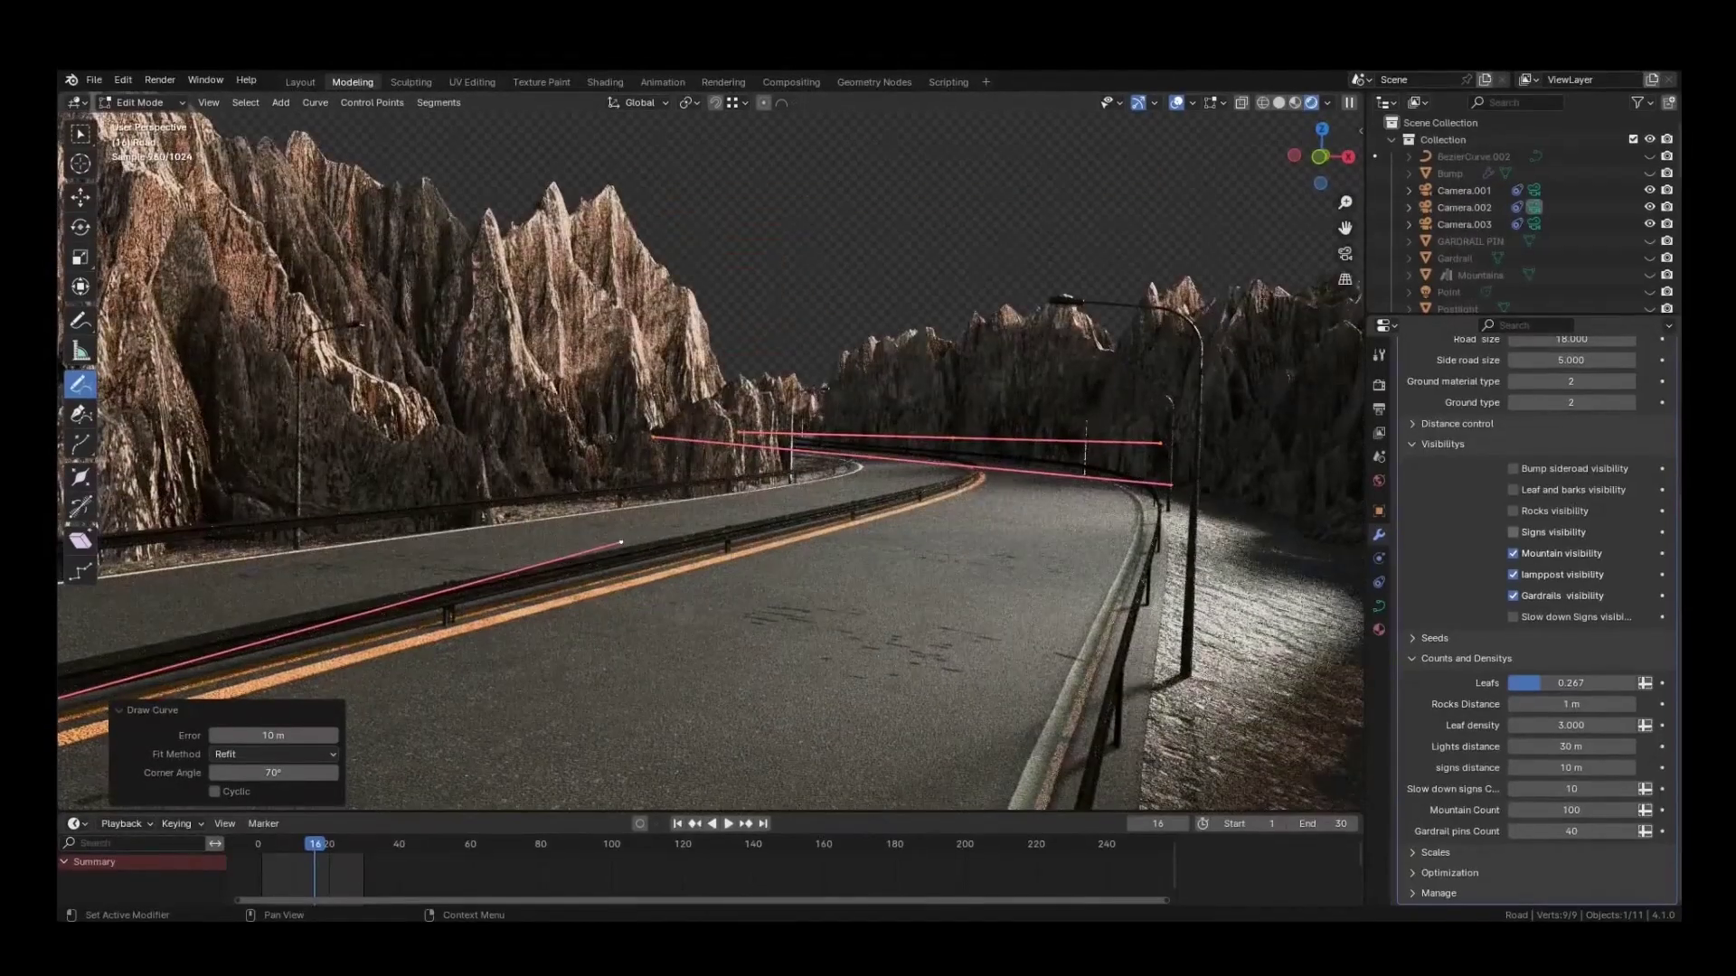
click(1513, 532)
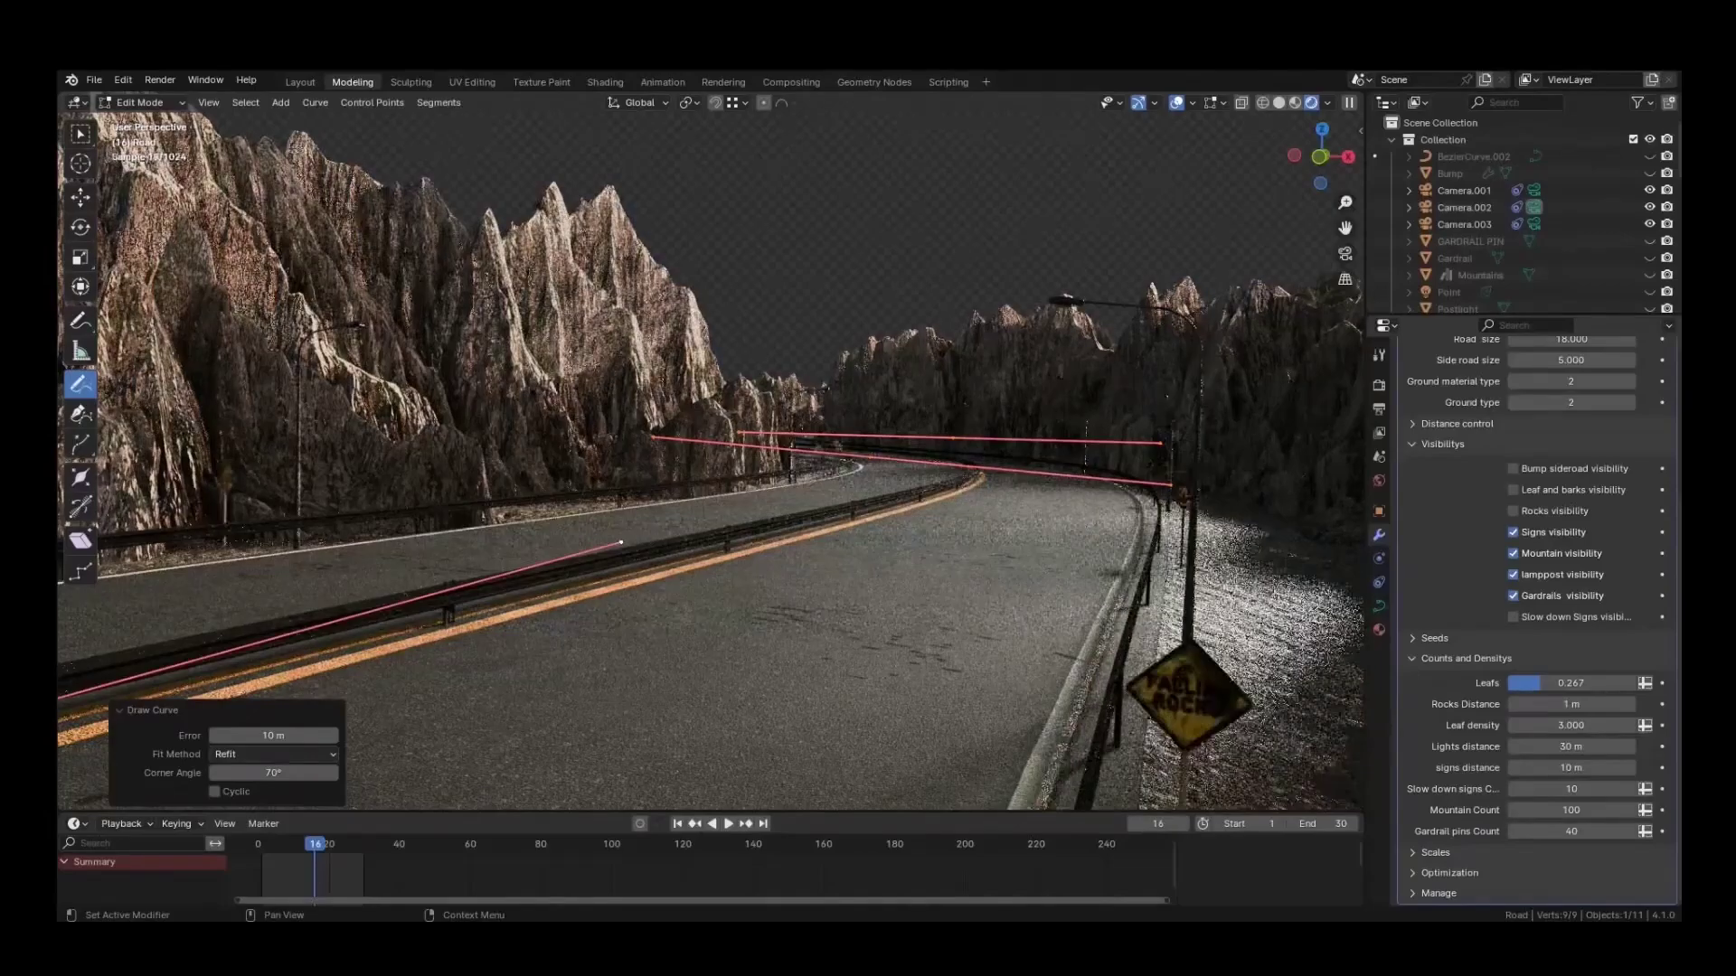
click(1512, 511)
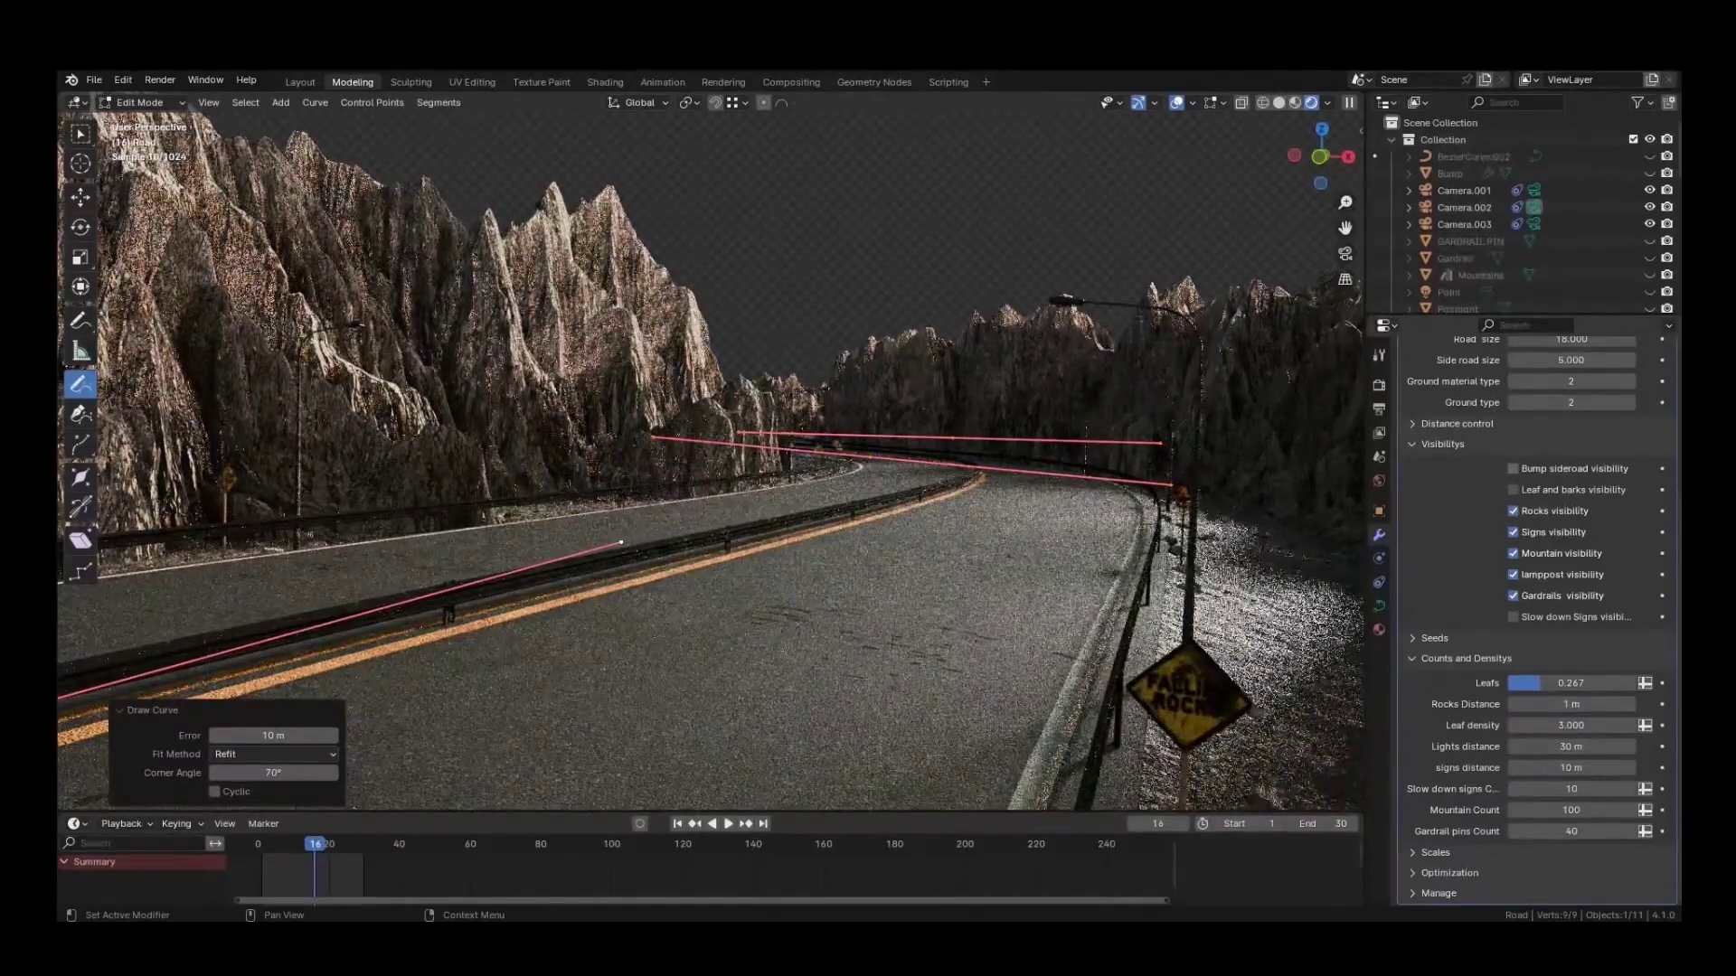
click(1512, 468)
click(1512, 617)
Set the road size to 25 in the Road generator modifier's base parameters
scroll(1537, 615, up, 5)
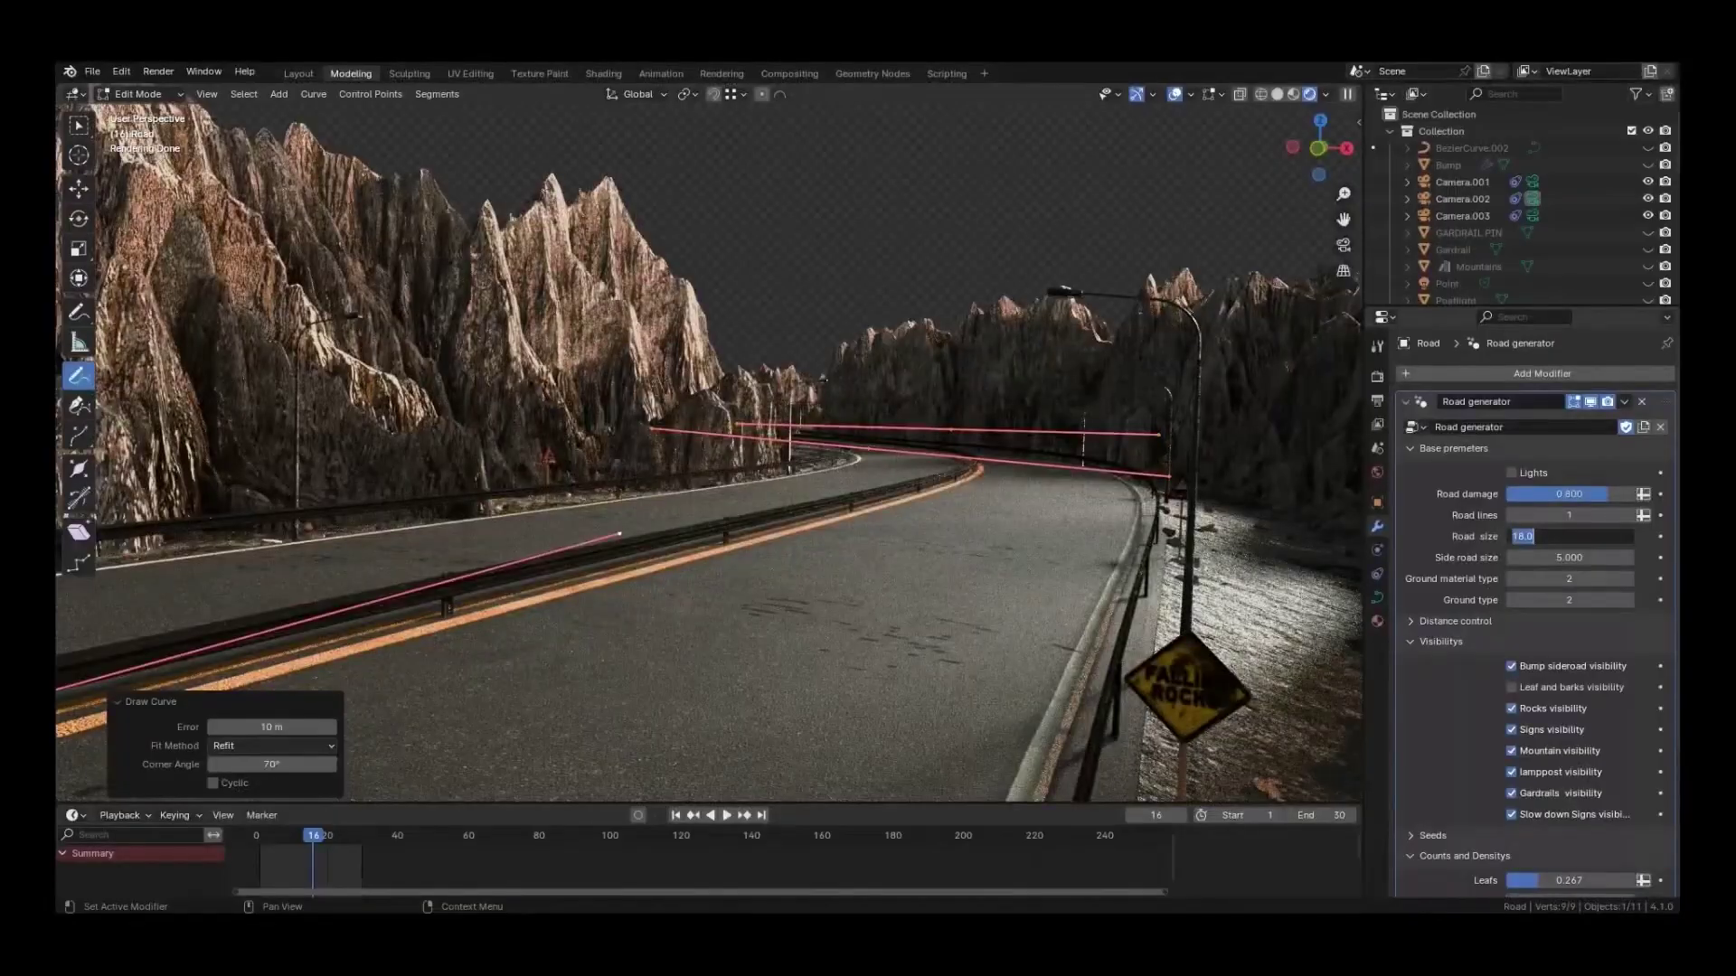
text(25)
key(Return)
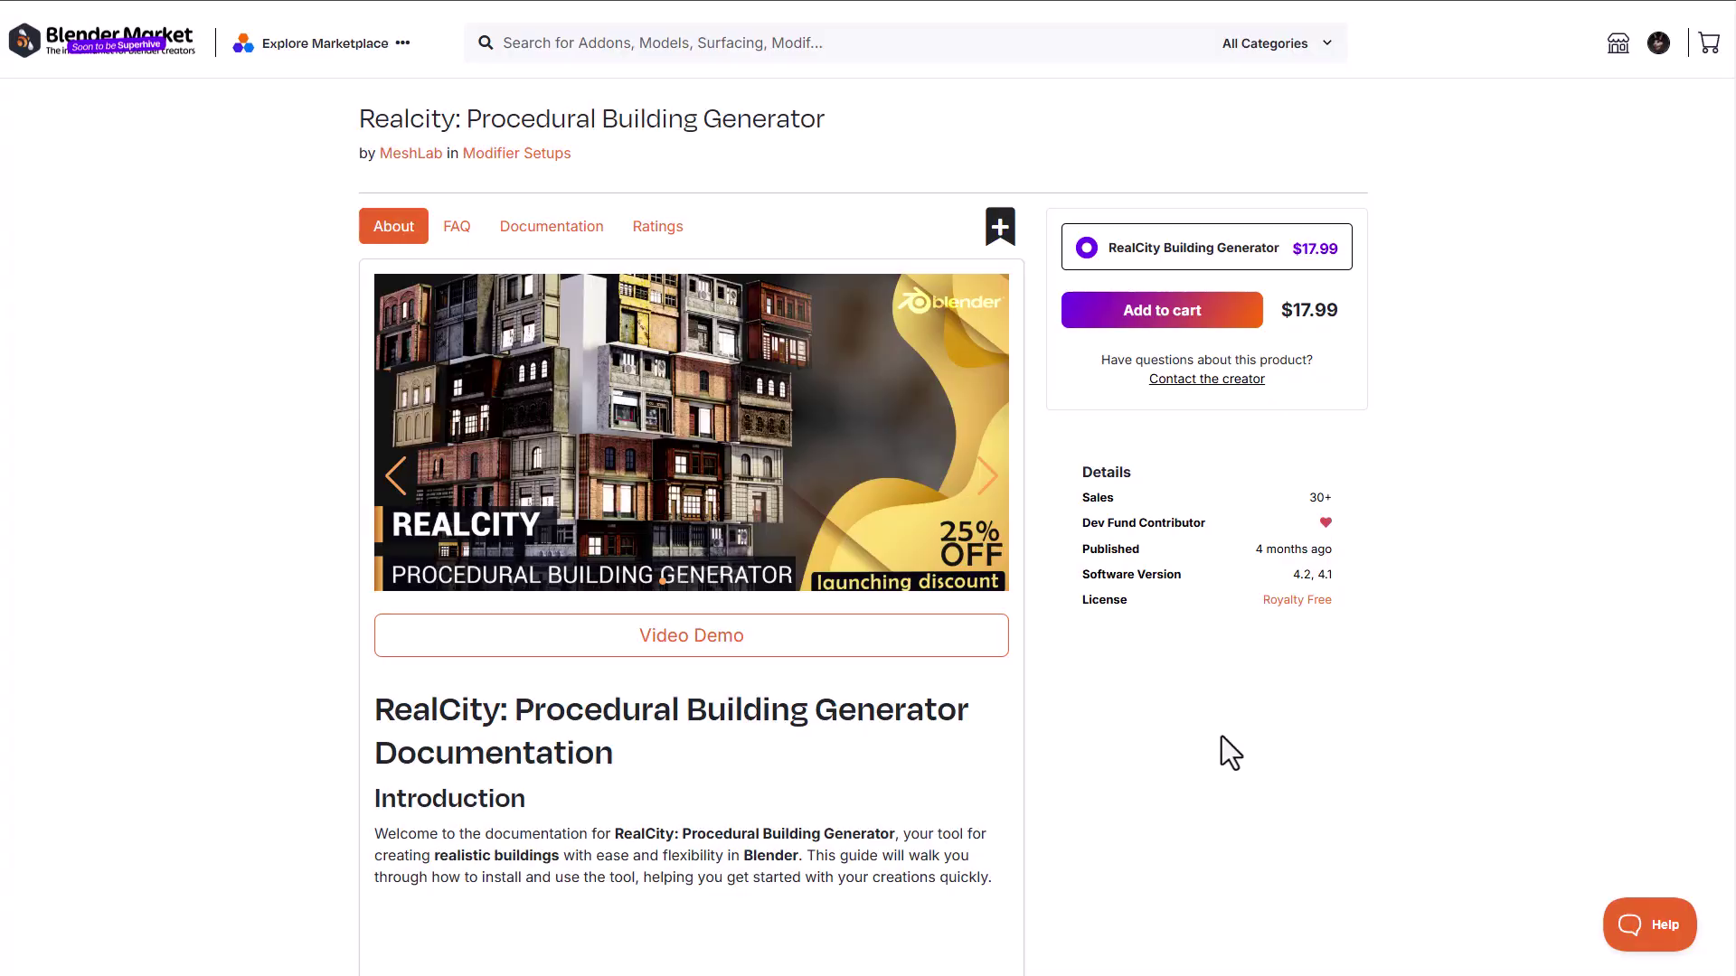
Read the Realcity: Procedural Building Generator page's introduction and its section on building styles and parts
scroll(1225, 735, down, 1)
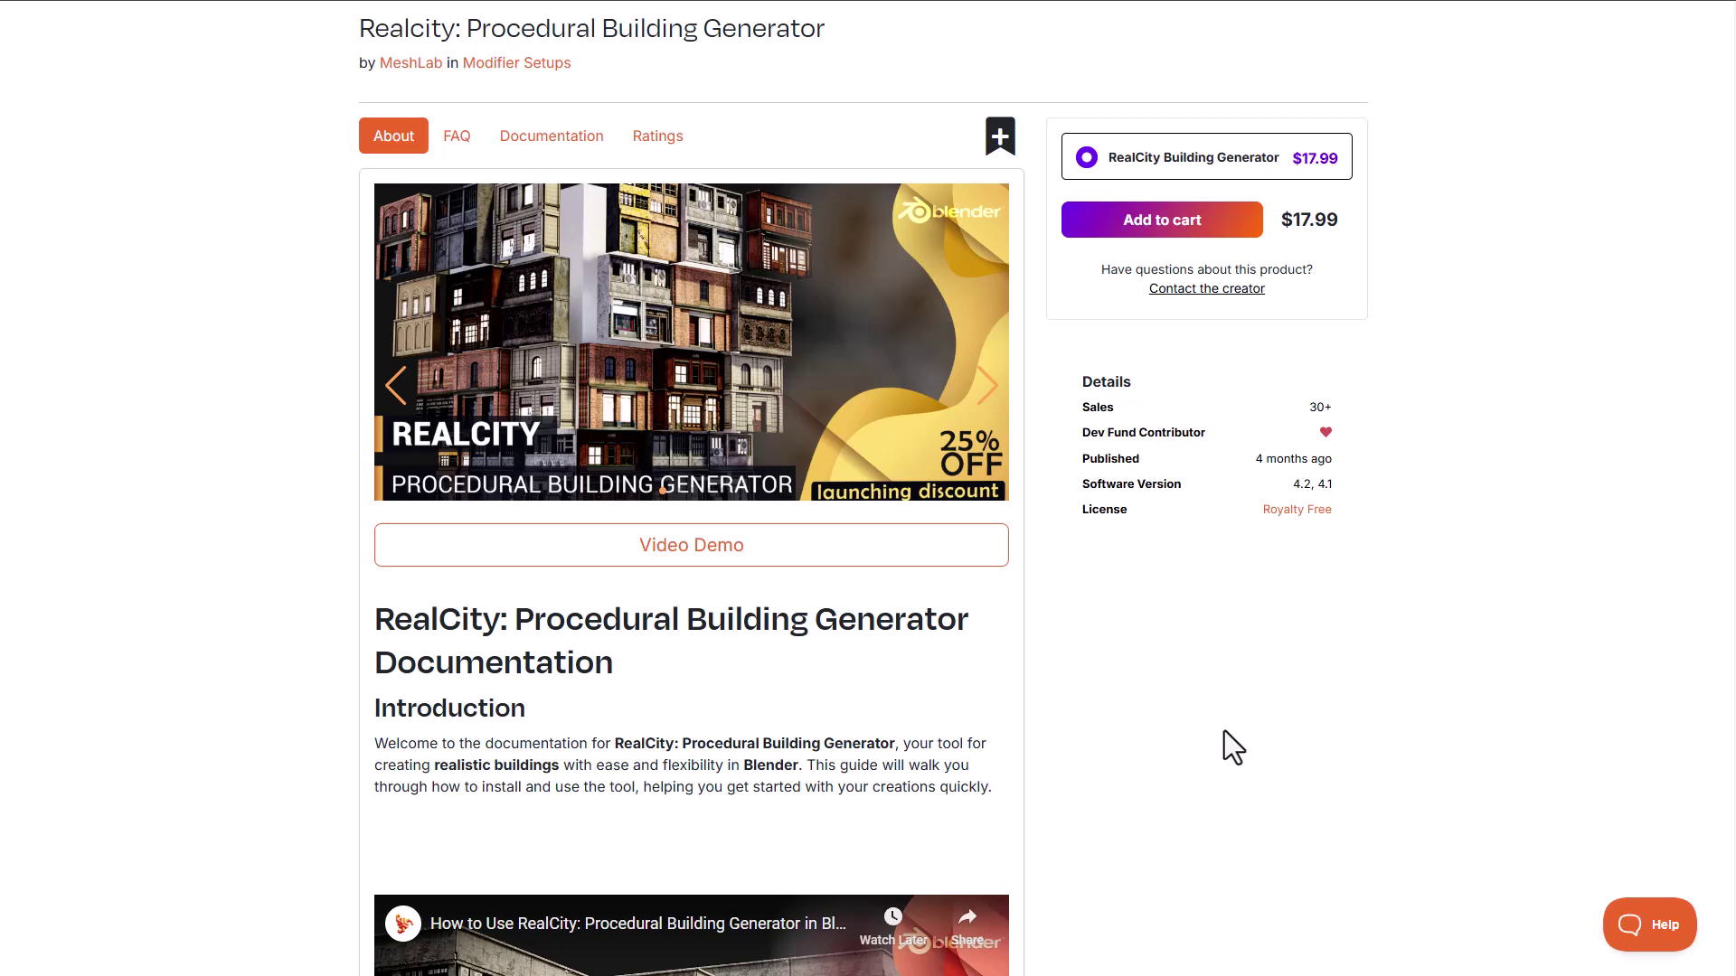
scroll(1225, 731, down, 5)
scroll(1224, 730, down, 6)
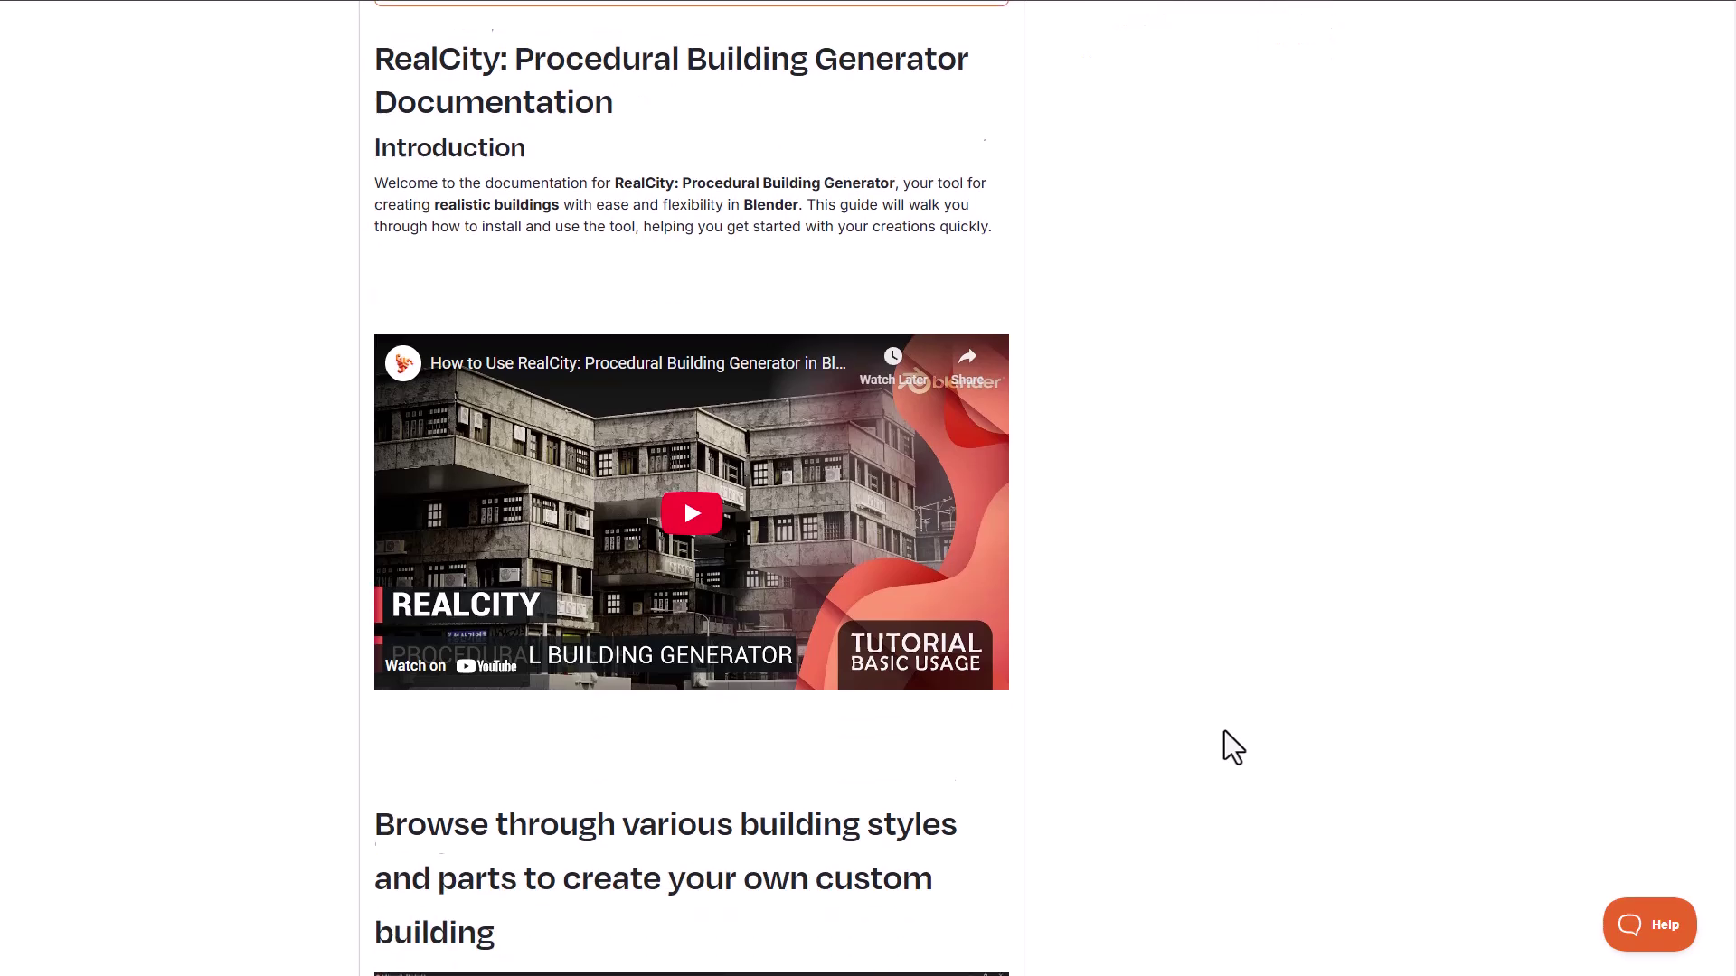